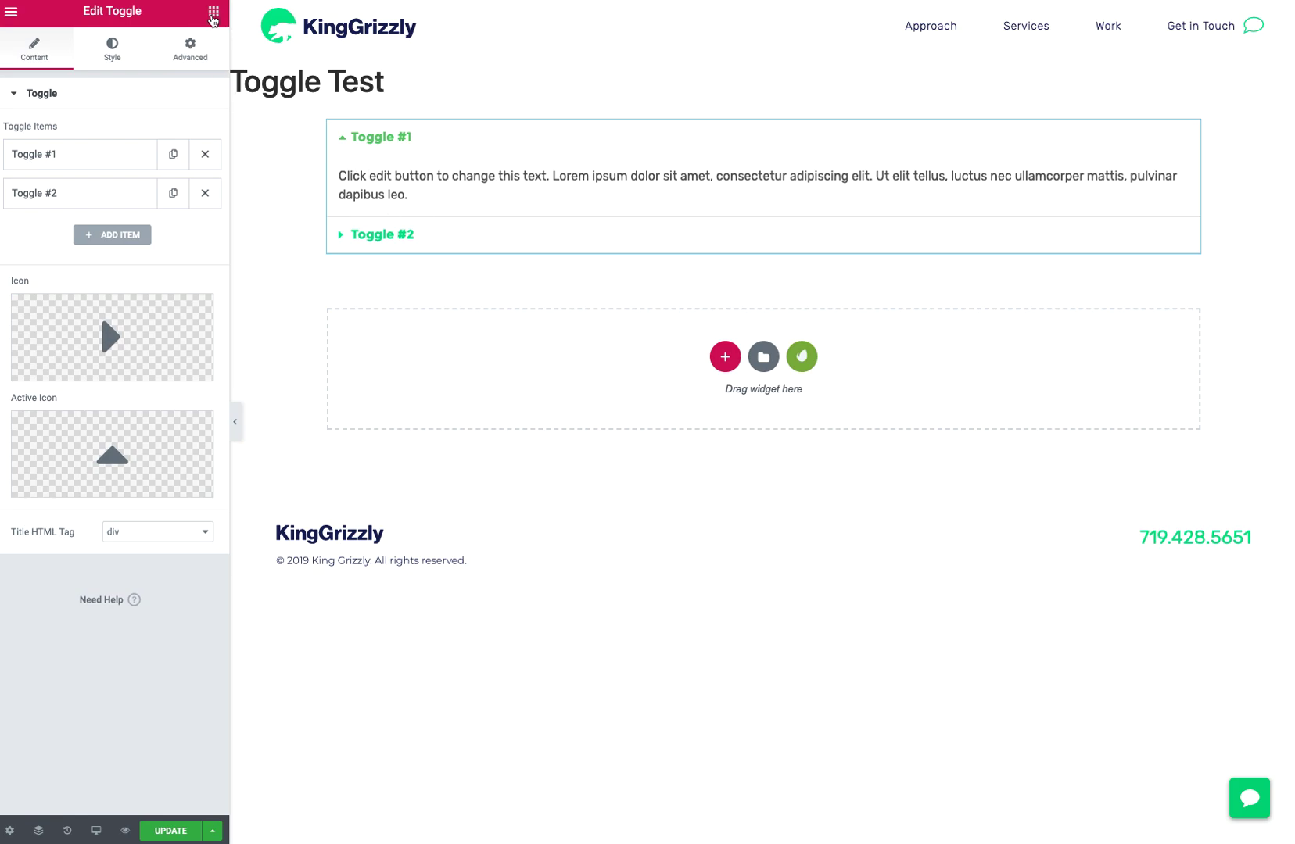
Retitle Toggle item #1 to 'Title', select its description text, and update the page
click(213, 12)
click(139, 73)
text(toggle)
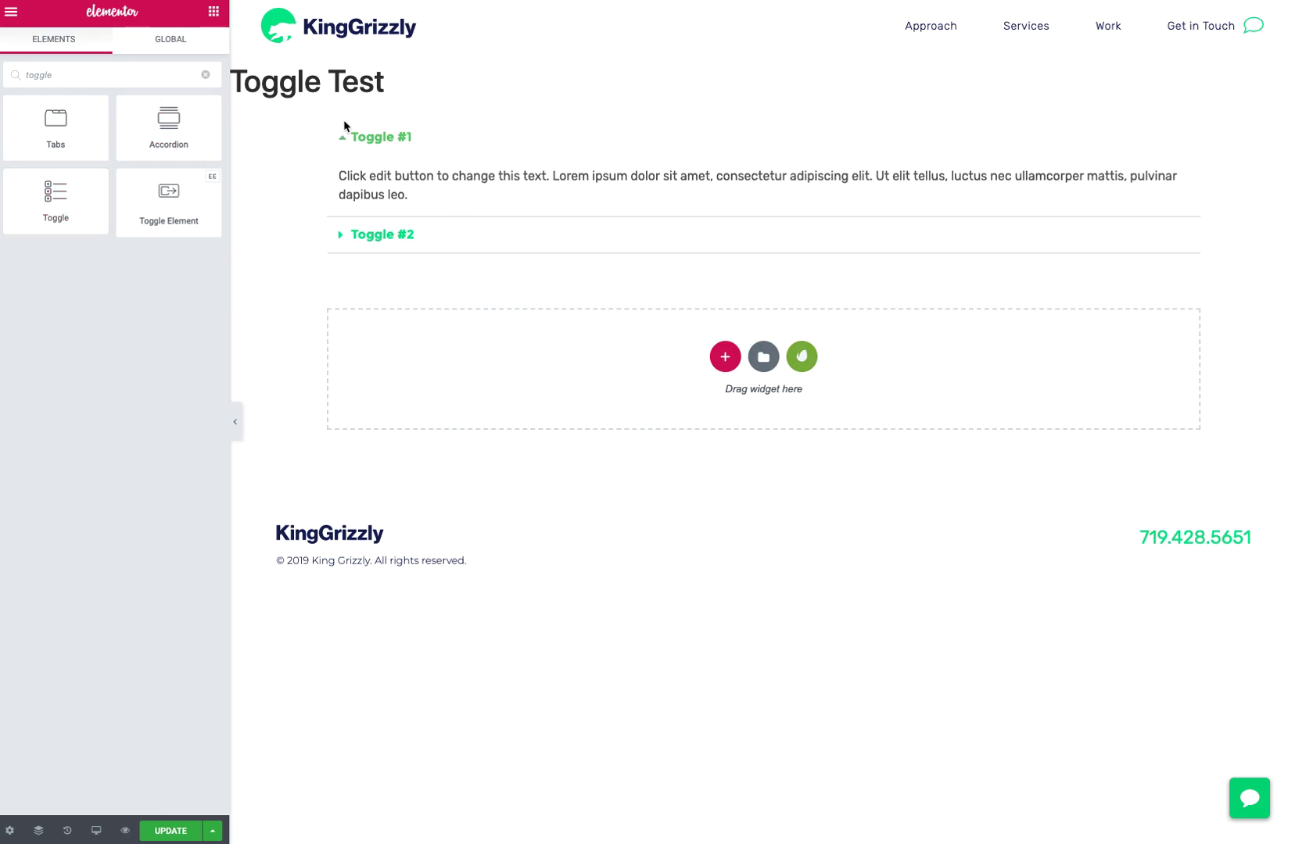
mouse_move(762, 185)
click(476, 170)
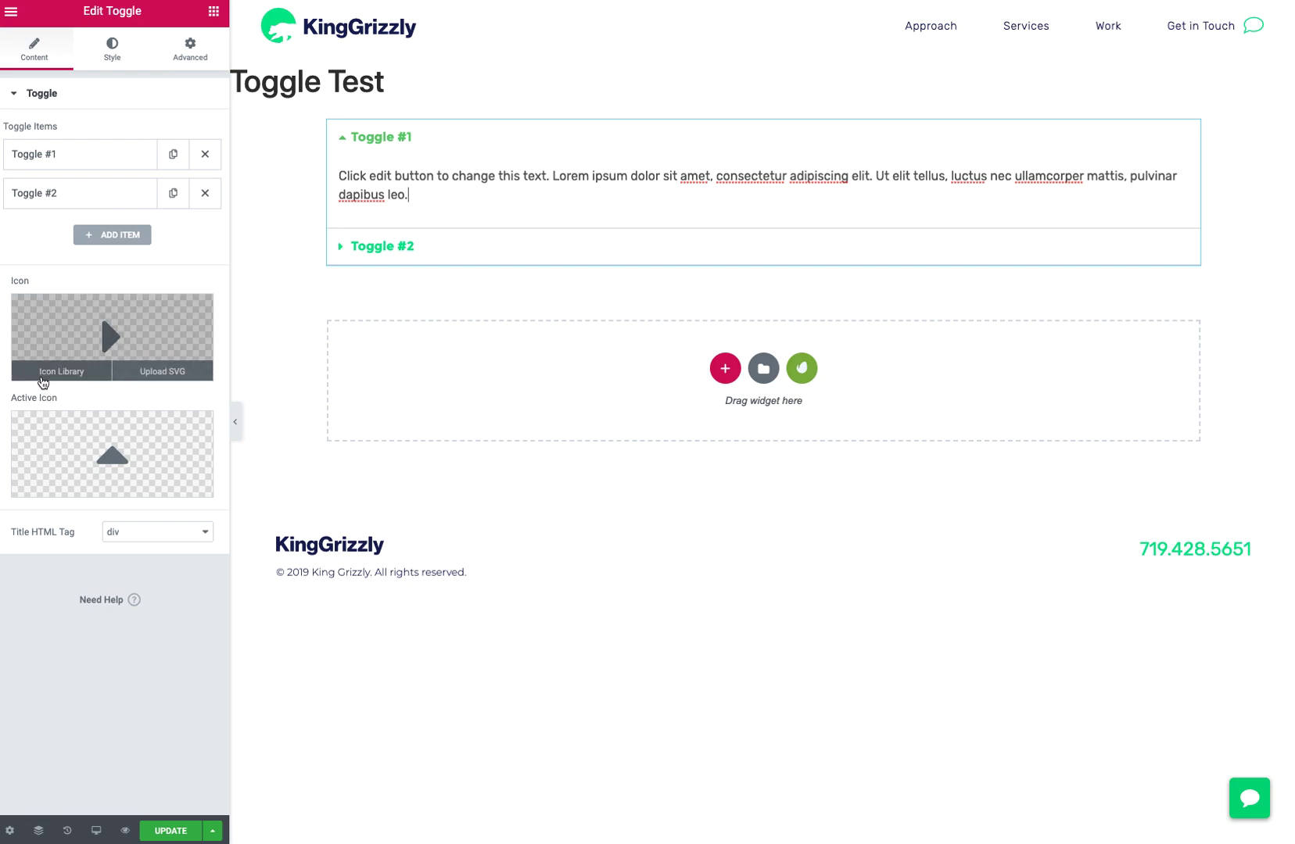
mouse_move(111, 337)
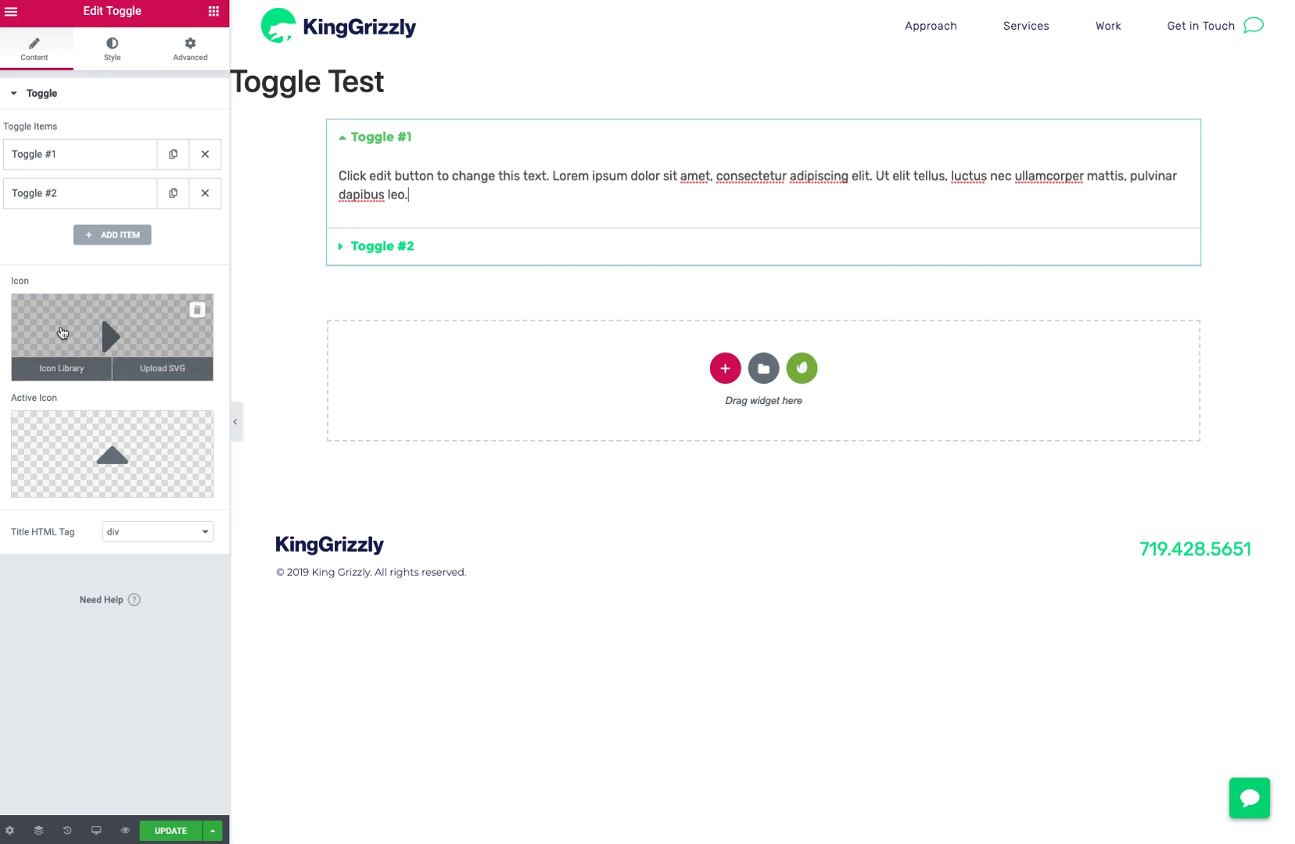
click(61, 154)
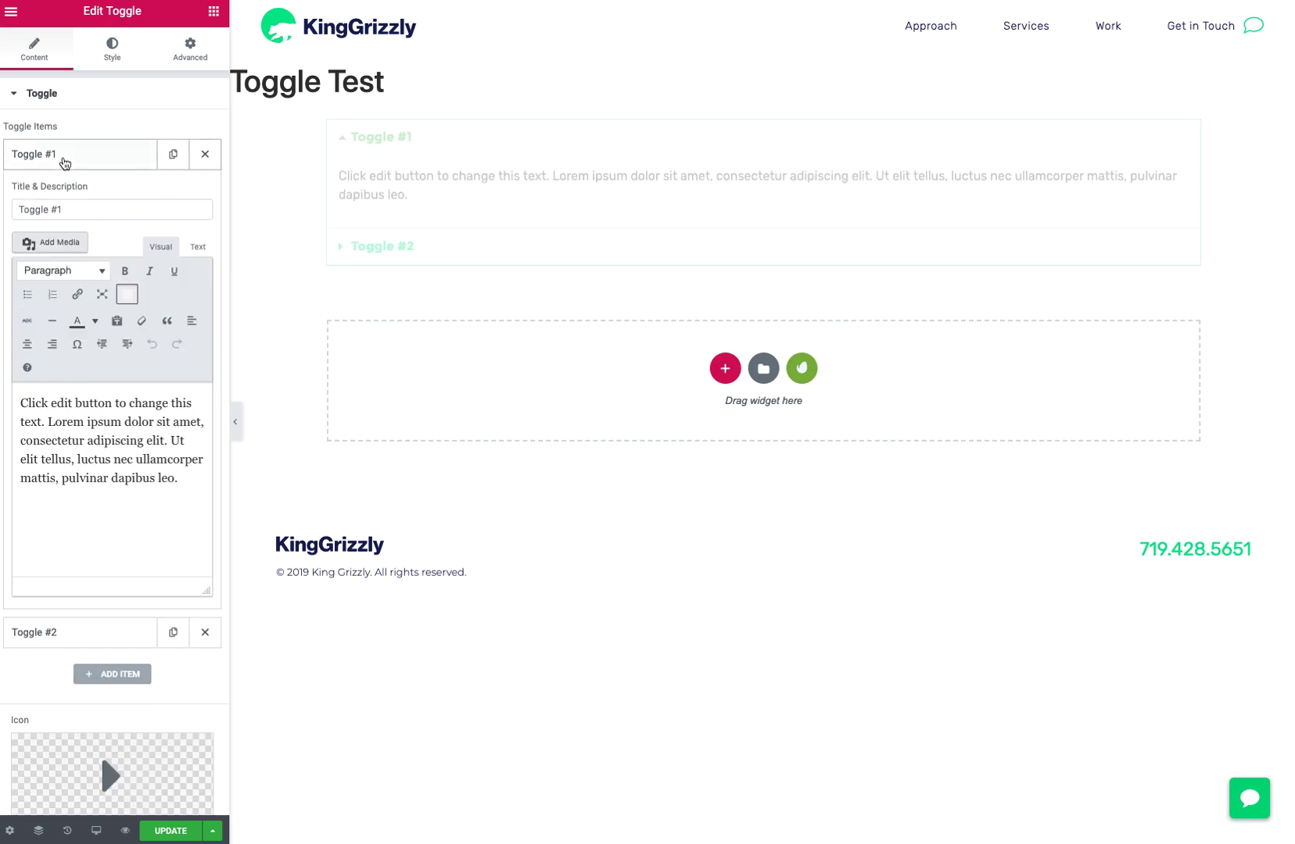
click(89, 162)
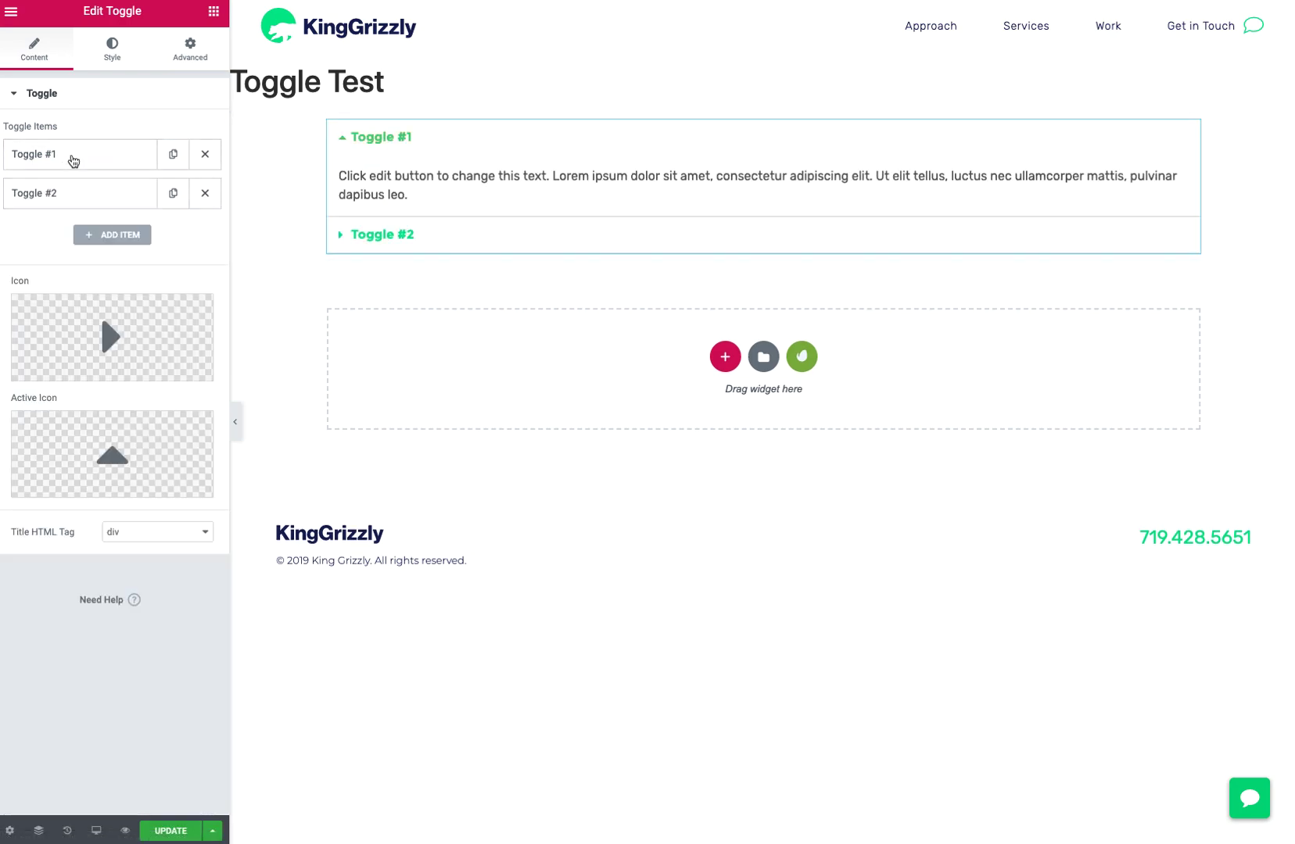
click(69, 160)
triple_click(77, 209)
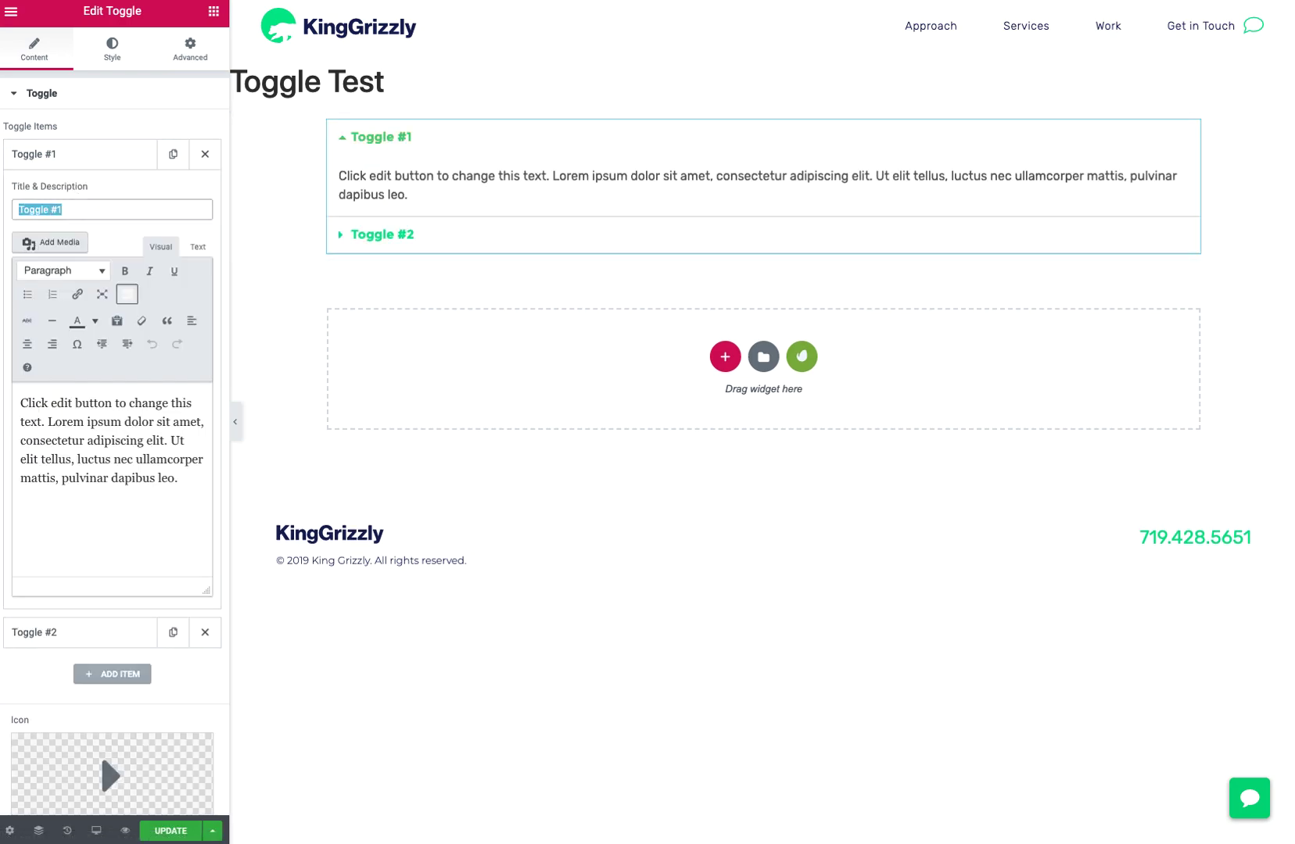
text(Title)
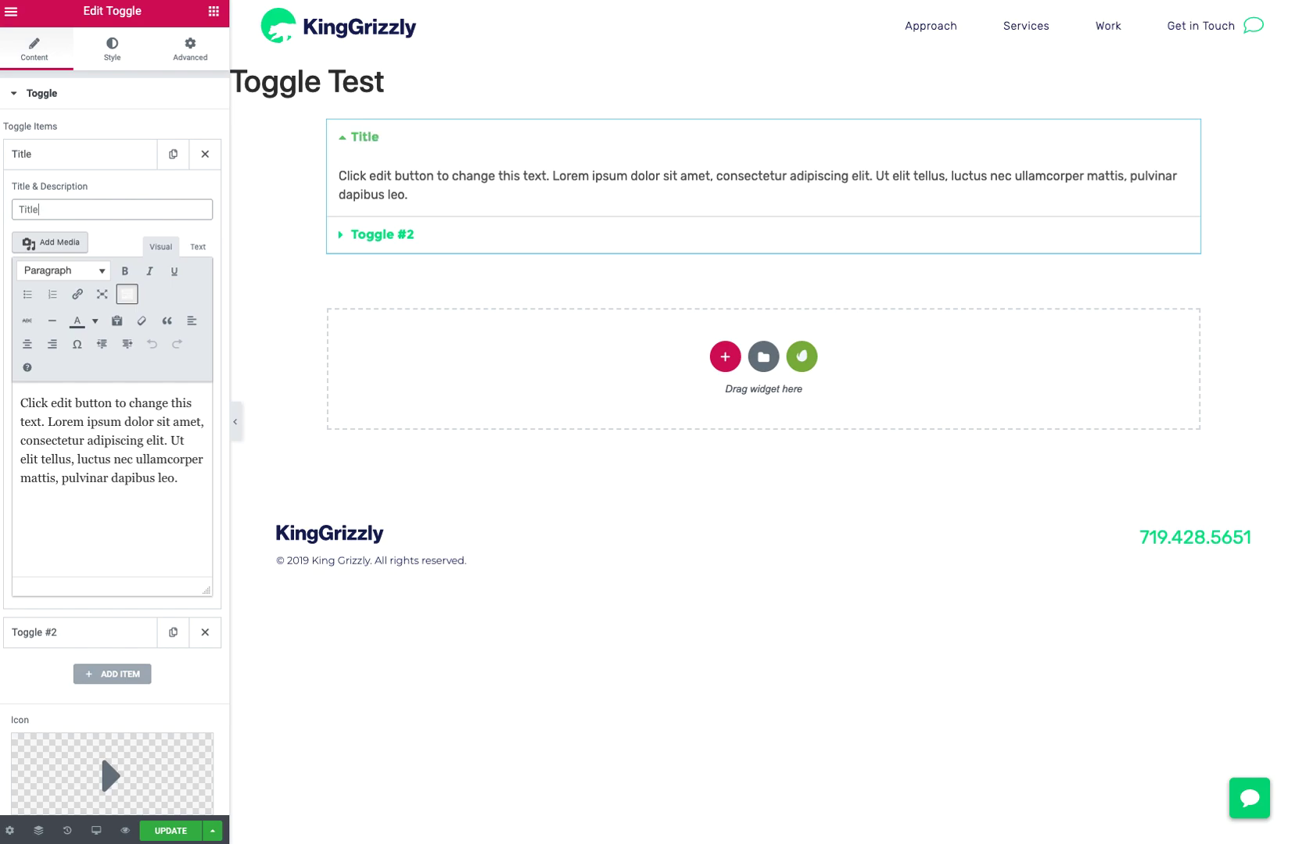
click(101, 468)
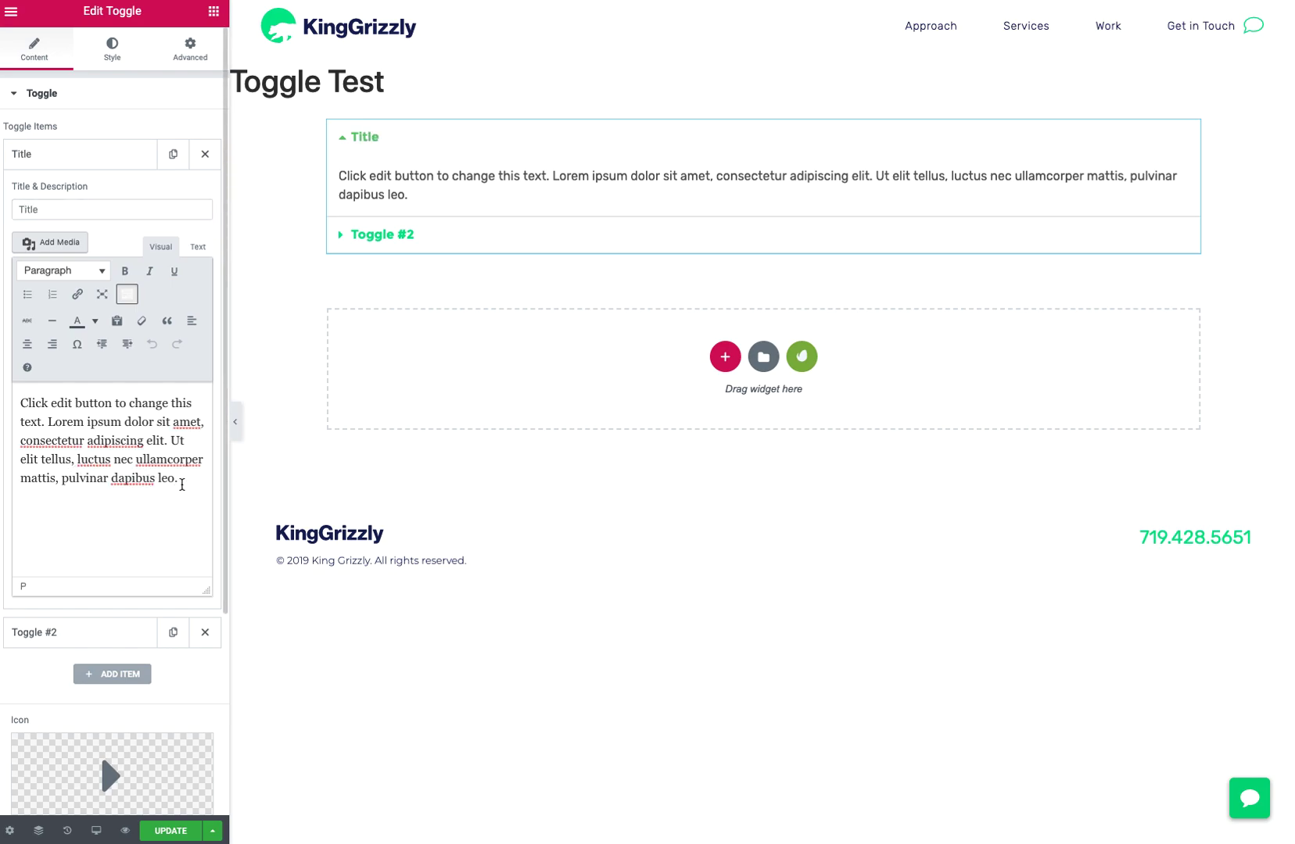
drag(182, 482, 14, 400)
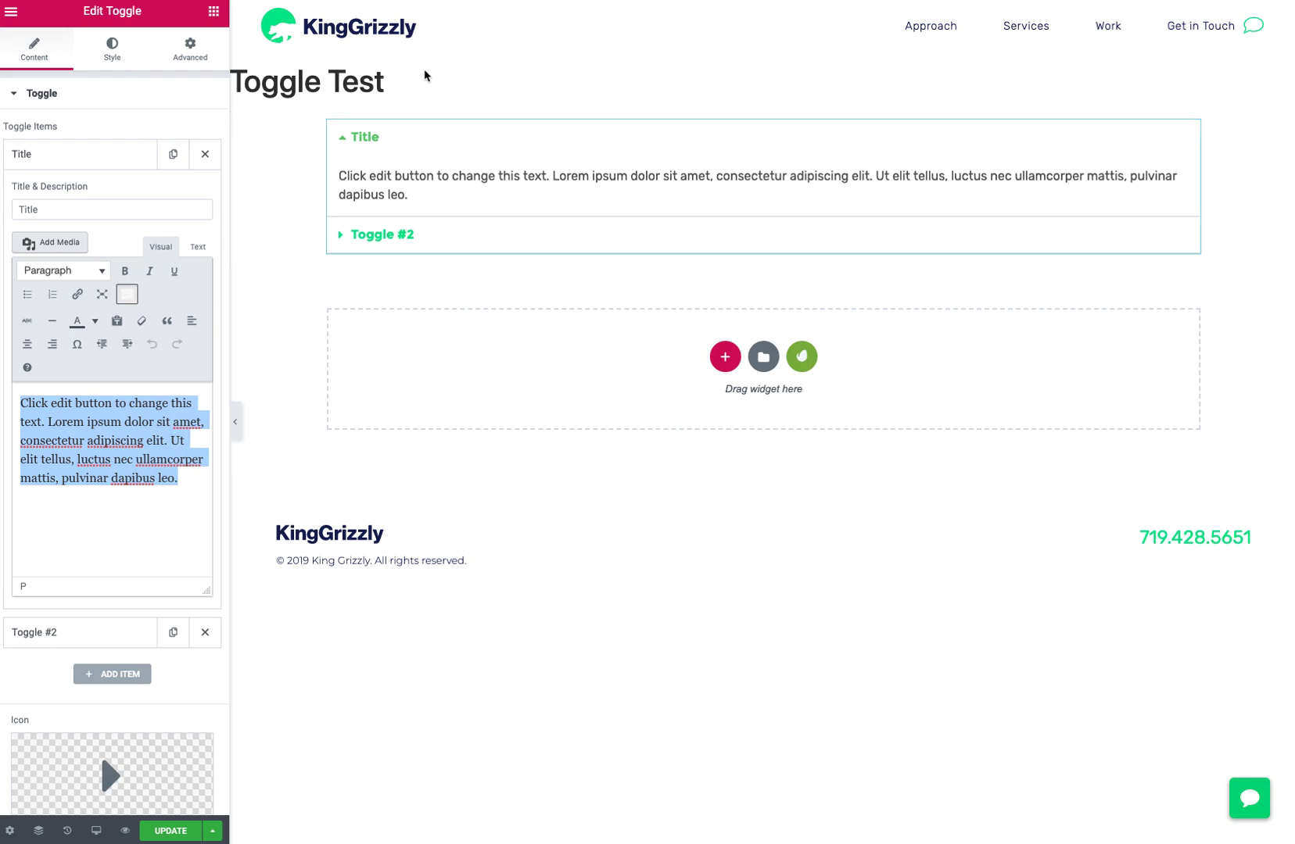
click(169, 830)
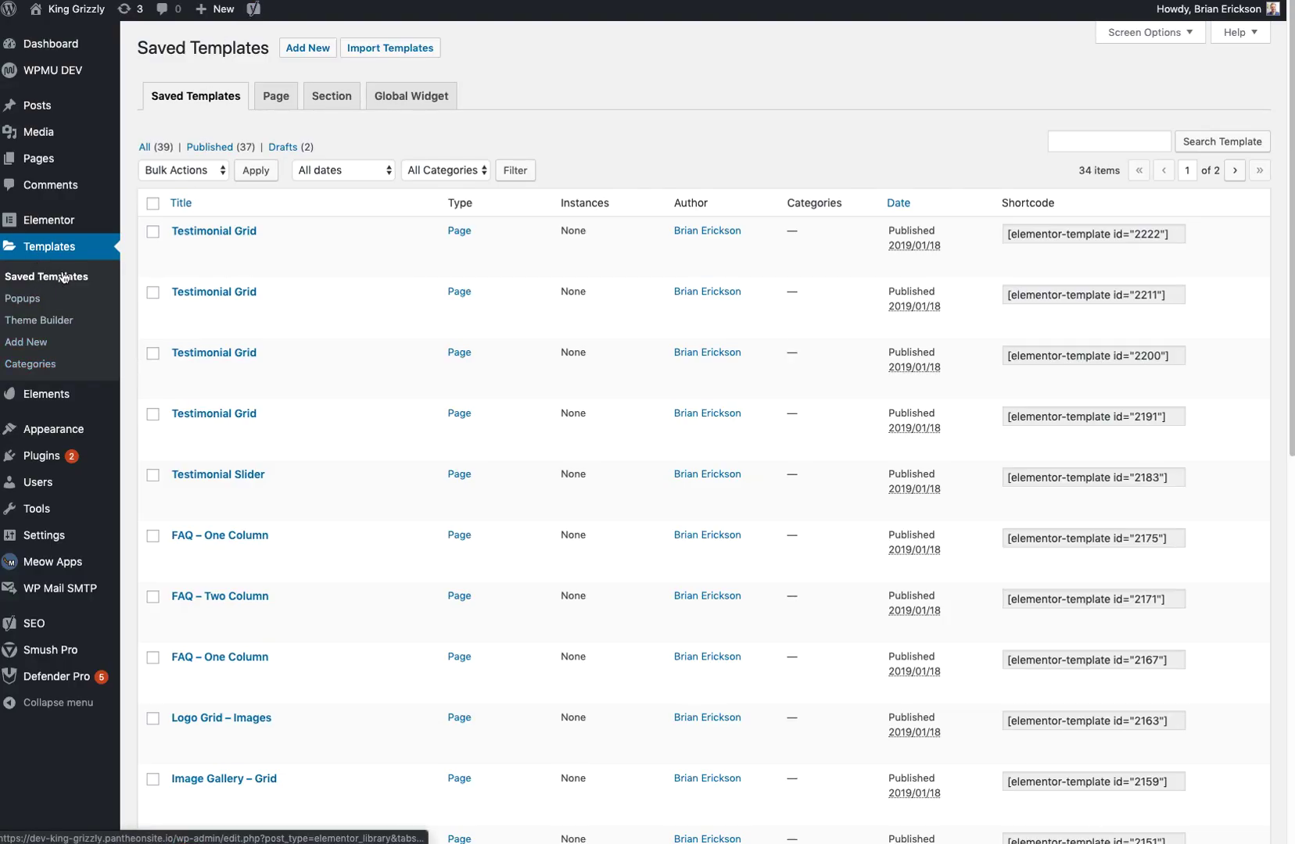
From Saved Templates, start a new template and open the template-type list
click(302, 51)
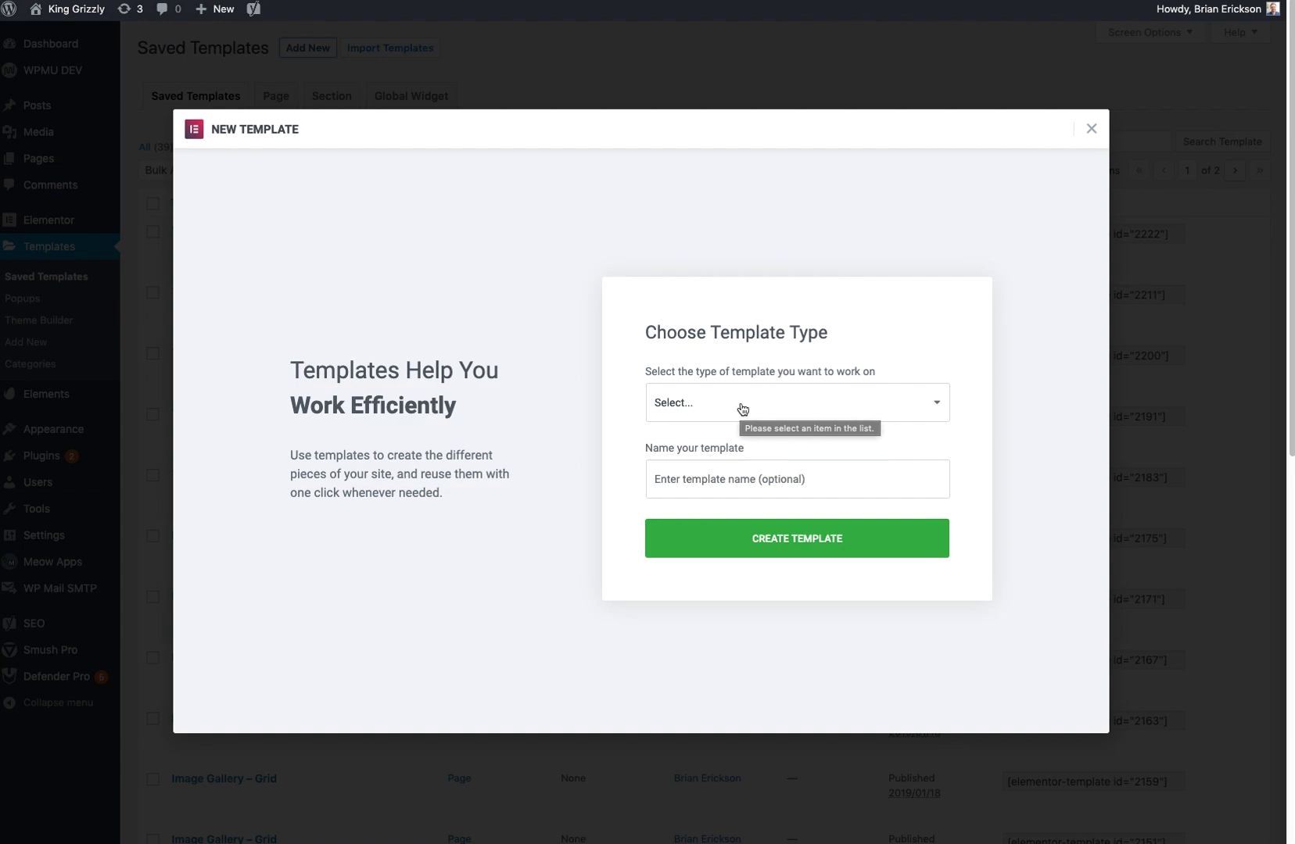
click(743, 409)
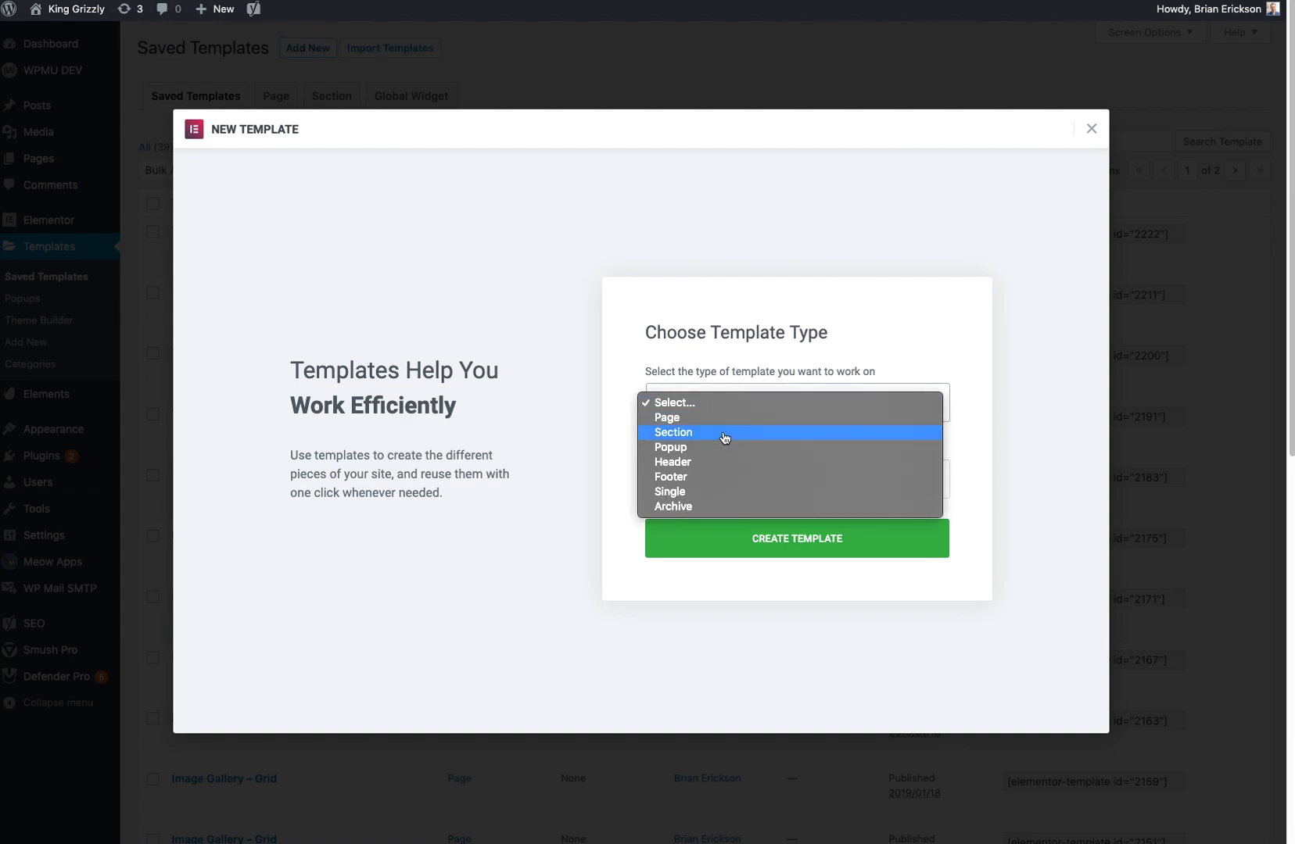
Create a Section-type template named 'Toggle > Test Content'
click(724, 433)
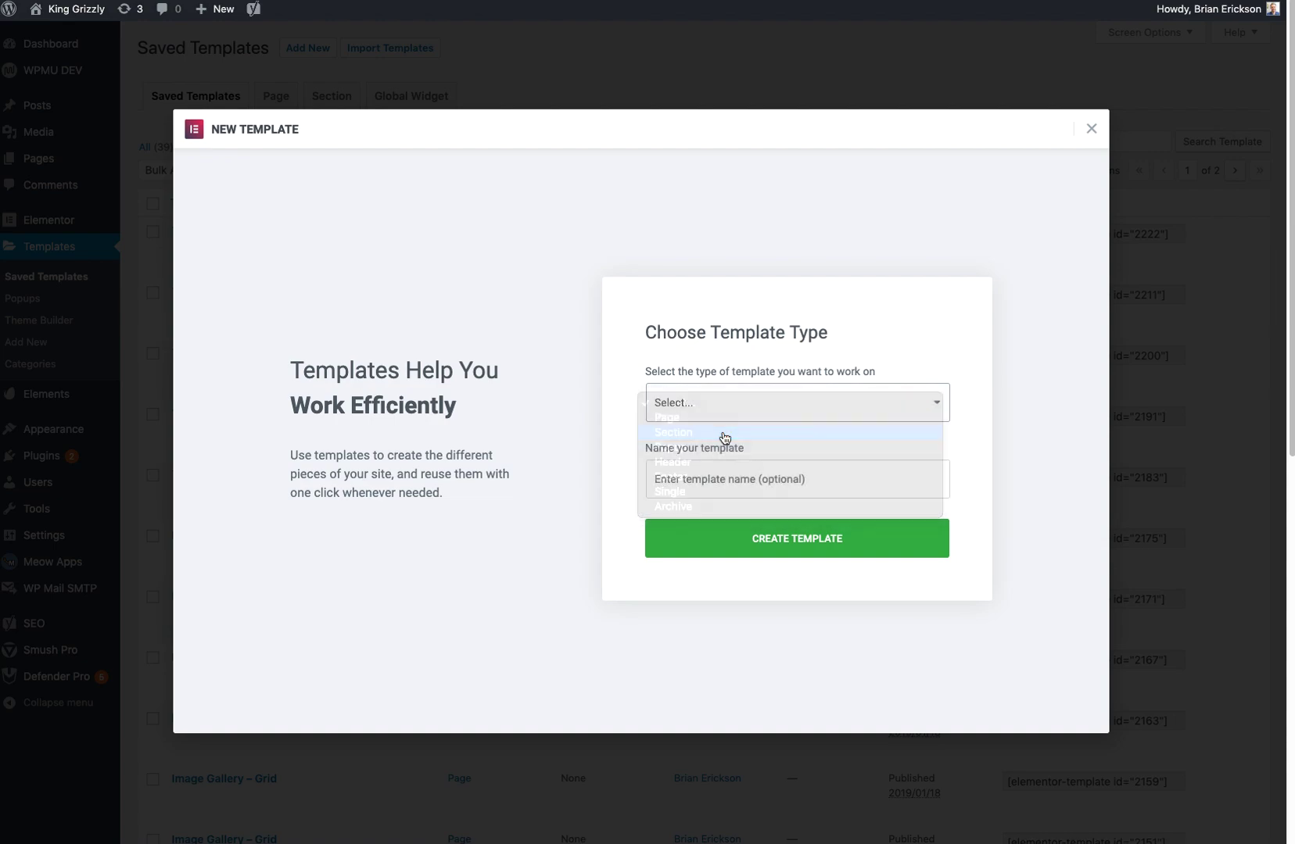
click(707, 477)
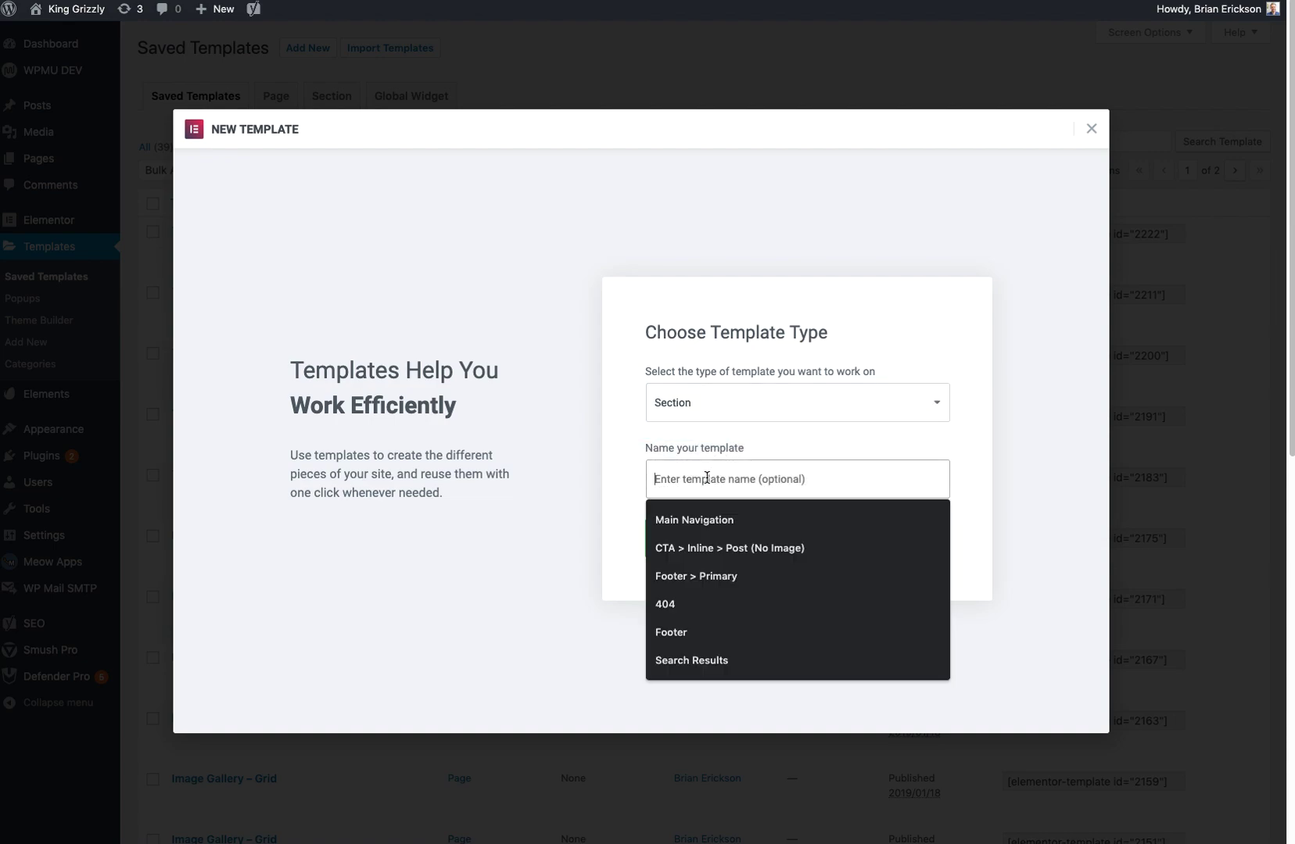
text(Toggle >)
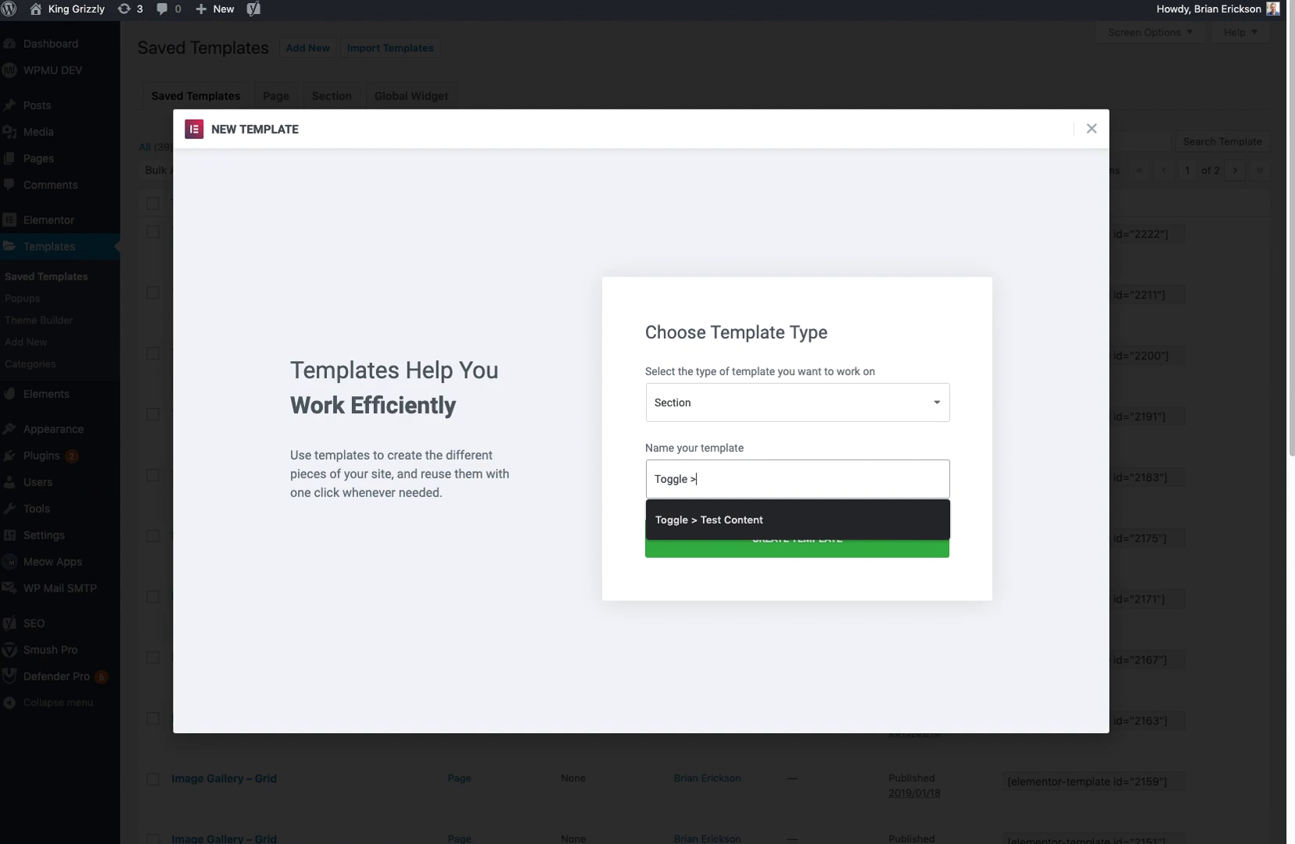
text(ontent)
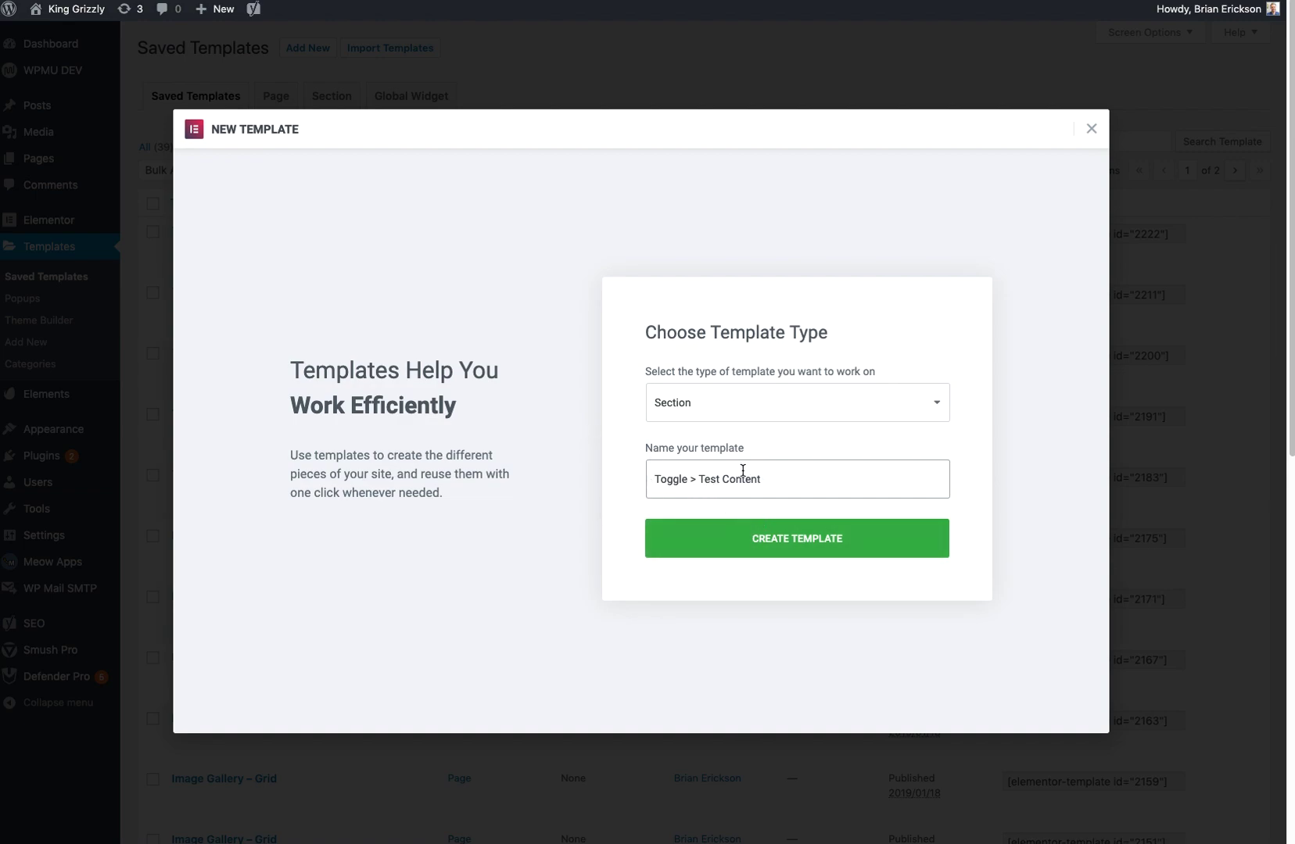
click(745, 543)
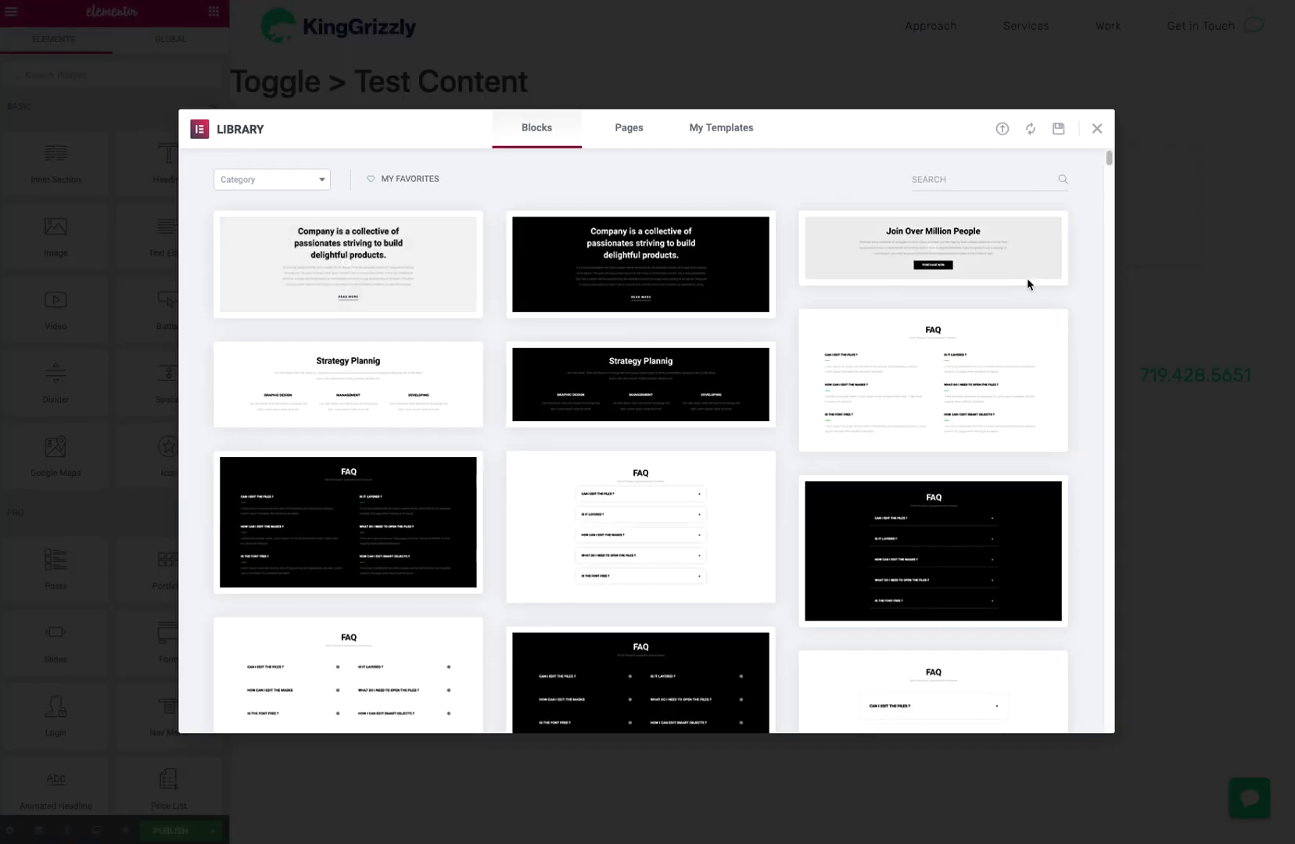
Close the library and drag an Icon List widget into the empty section
click(1098, 132)
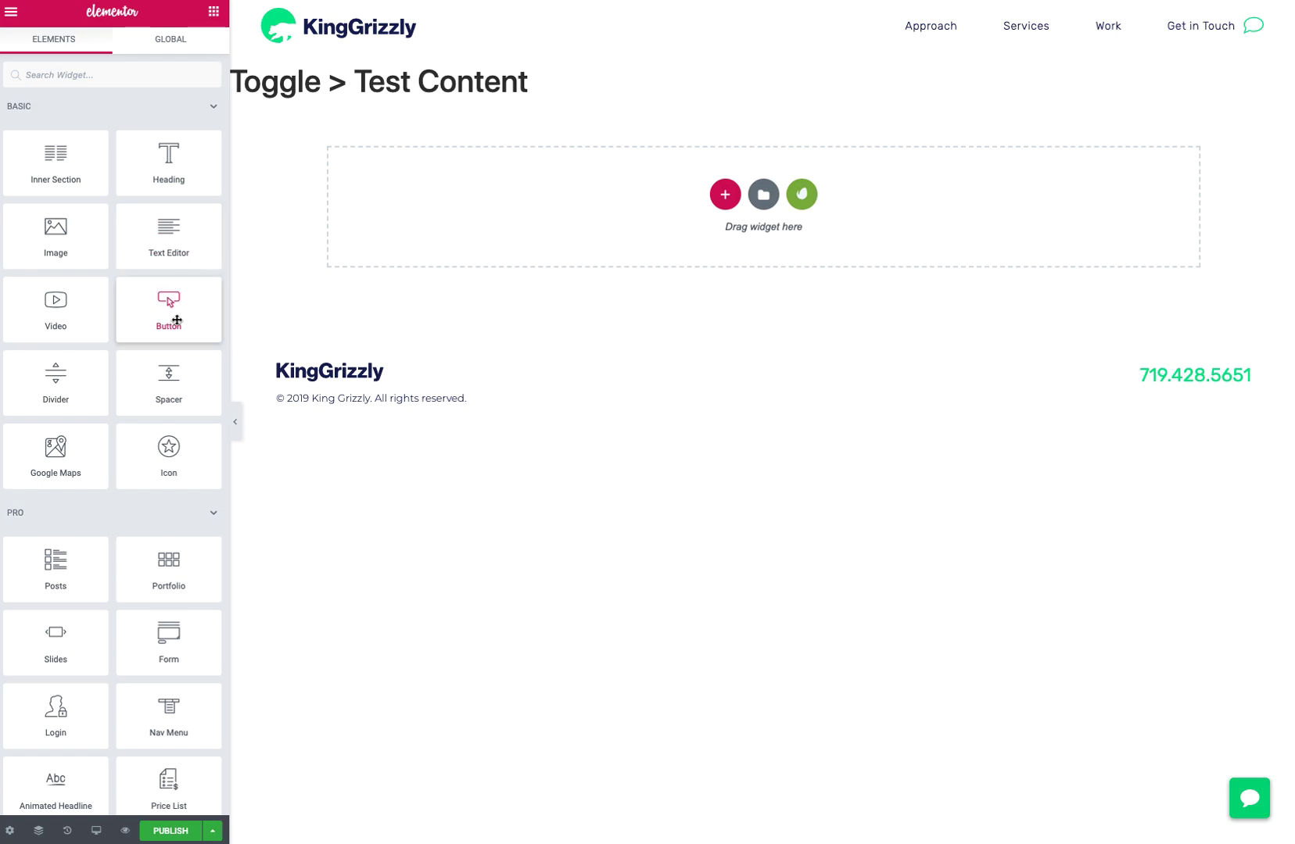
click(115, 75)
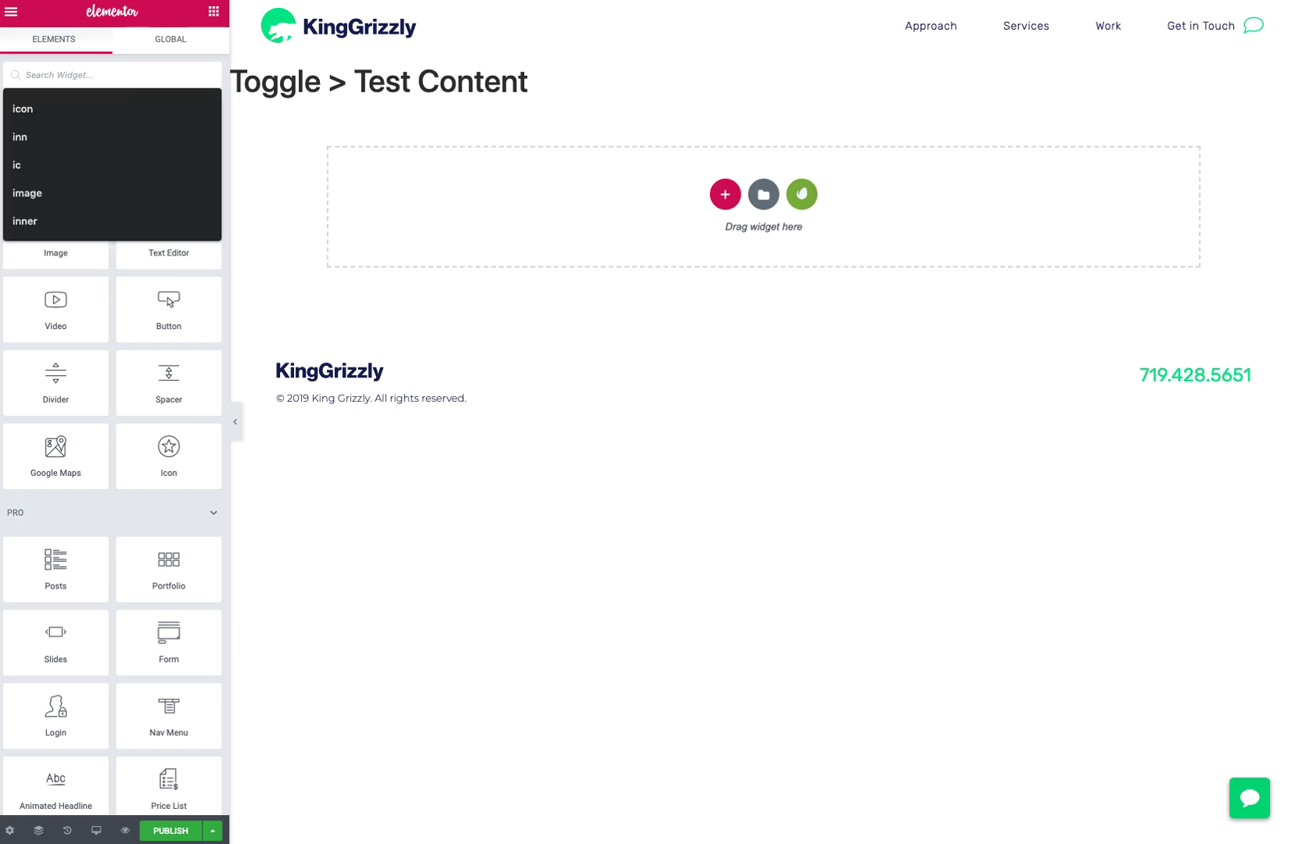
text(icon)
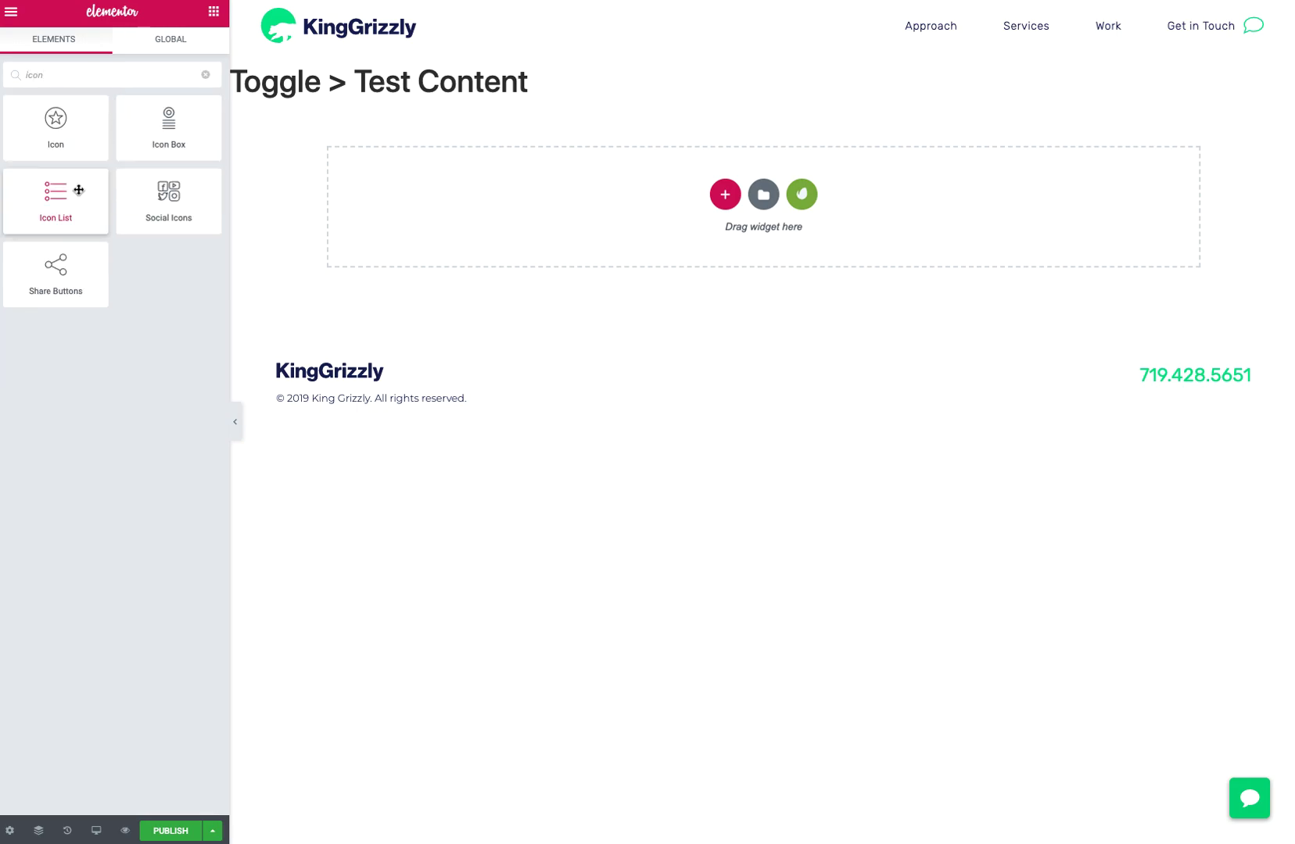
drag(56, 198, 505, 197)
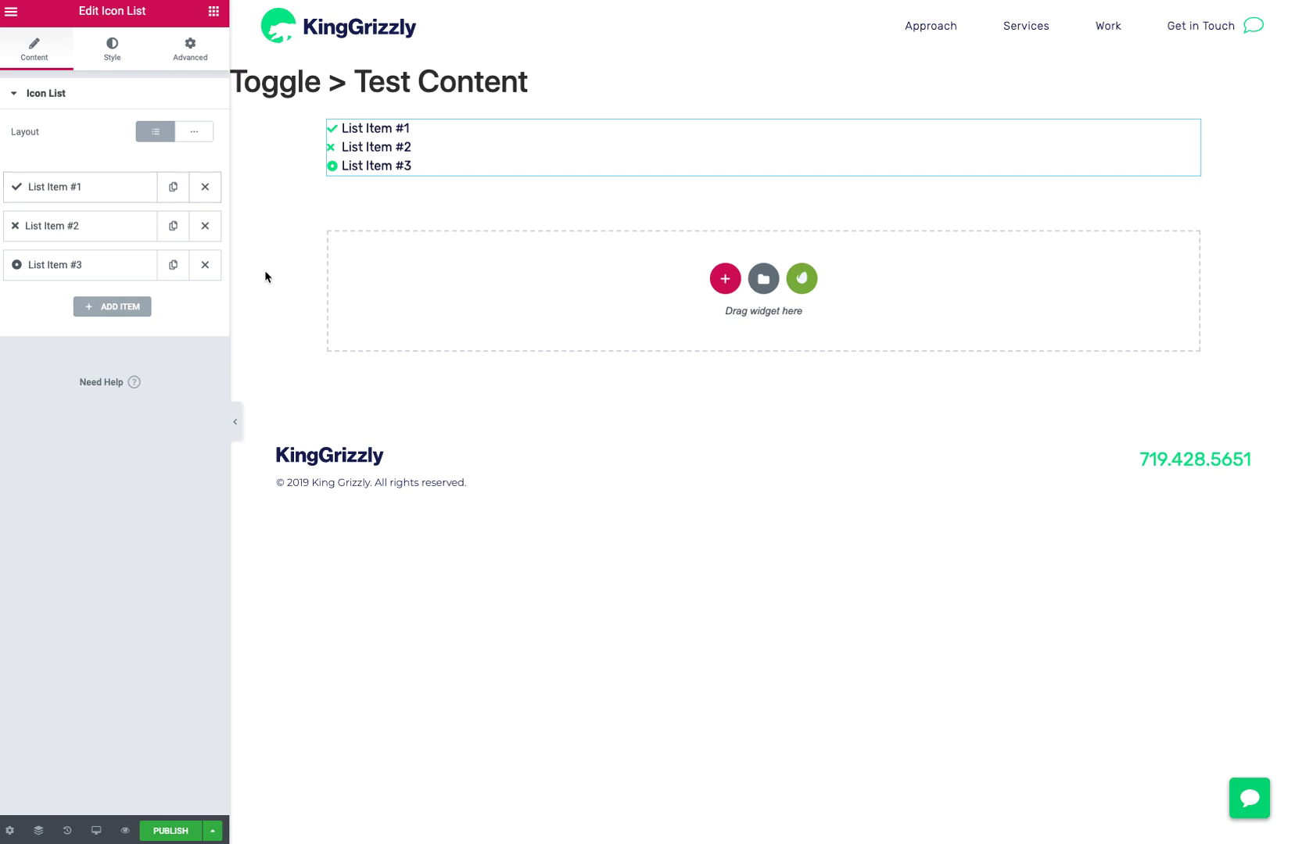
click(79, 186)
drag(95, 243, 17, 240)
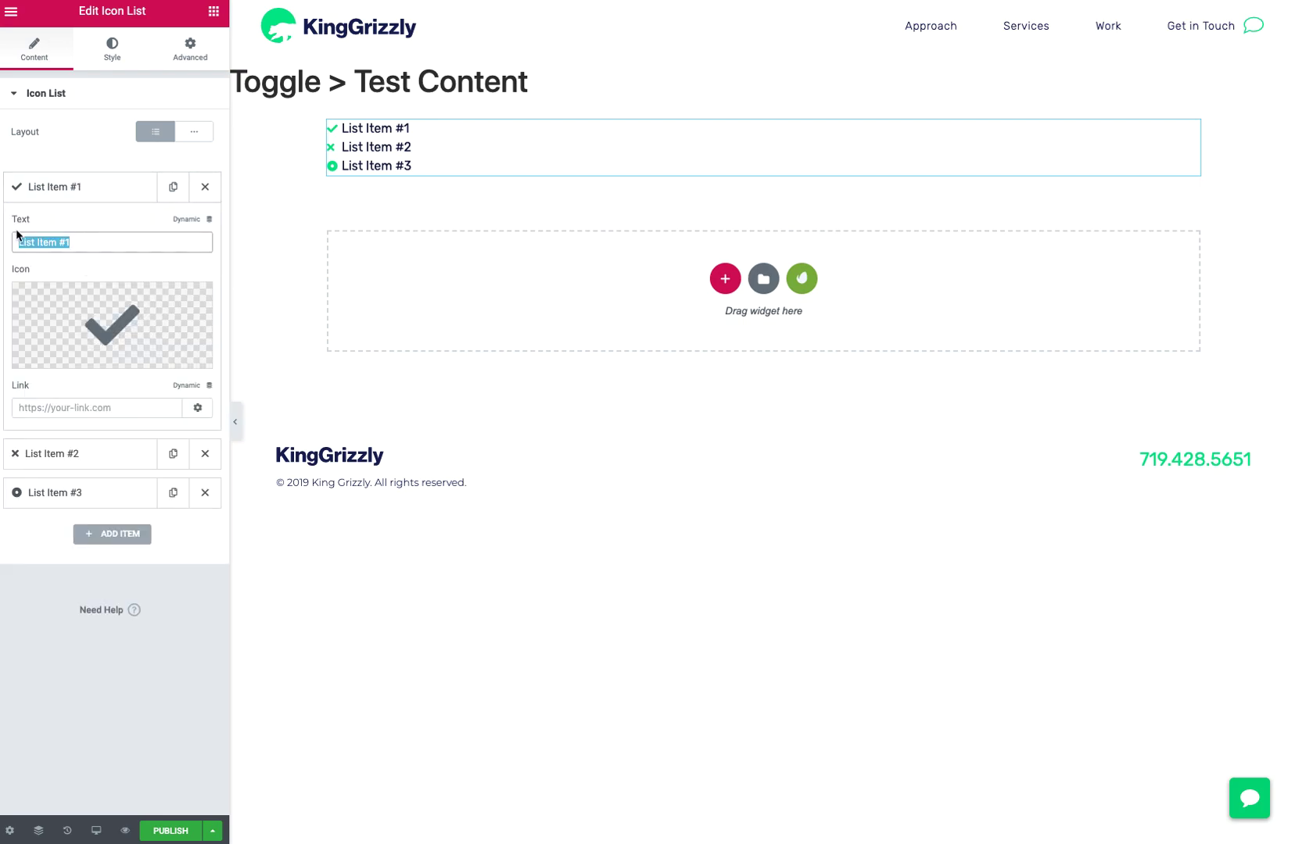
text(br)
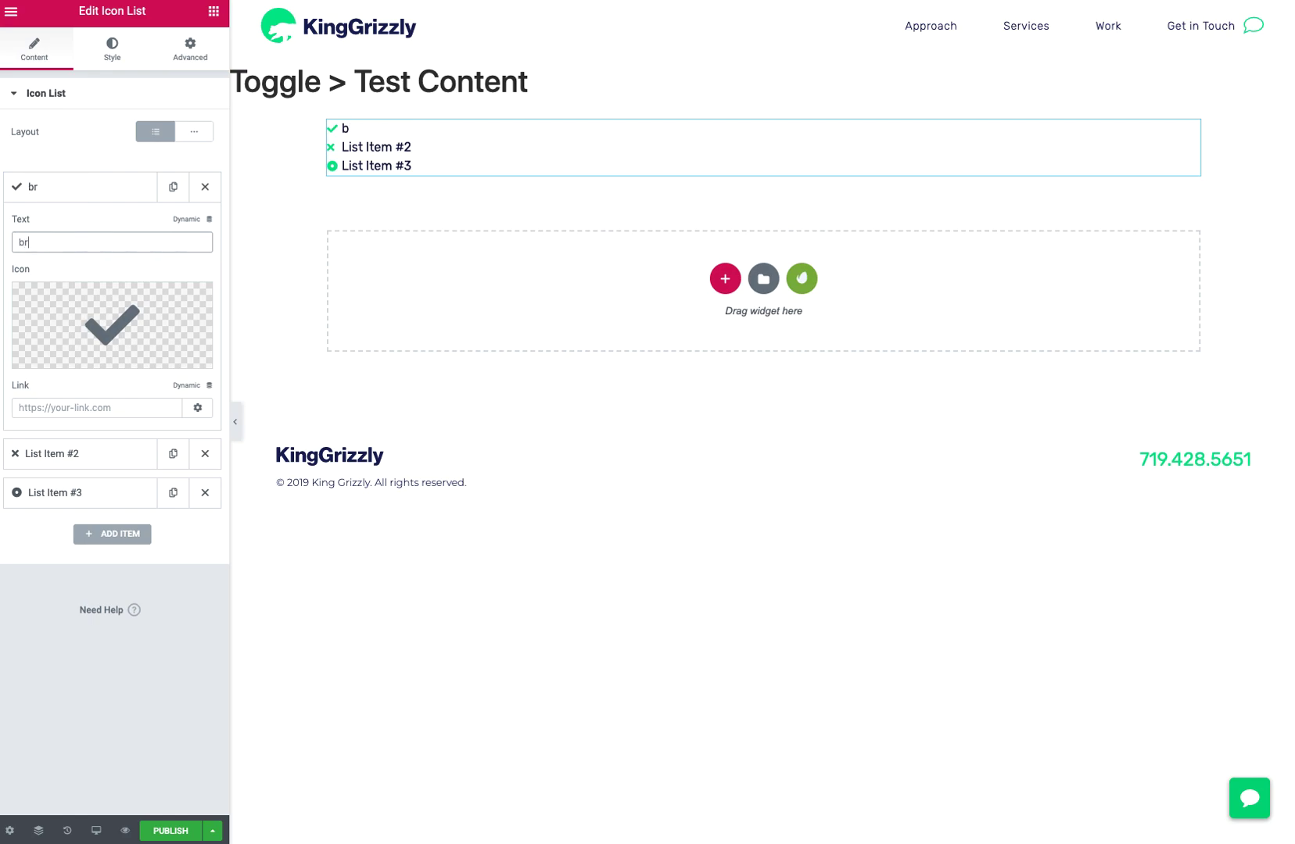
text(ian@testema)
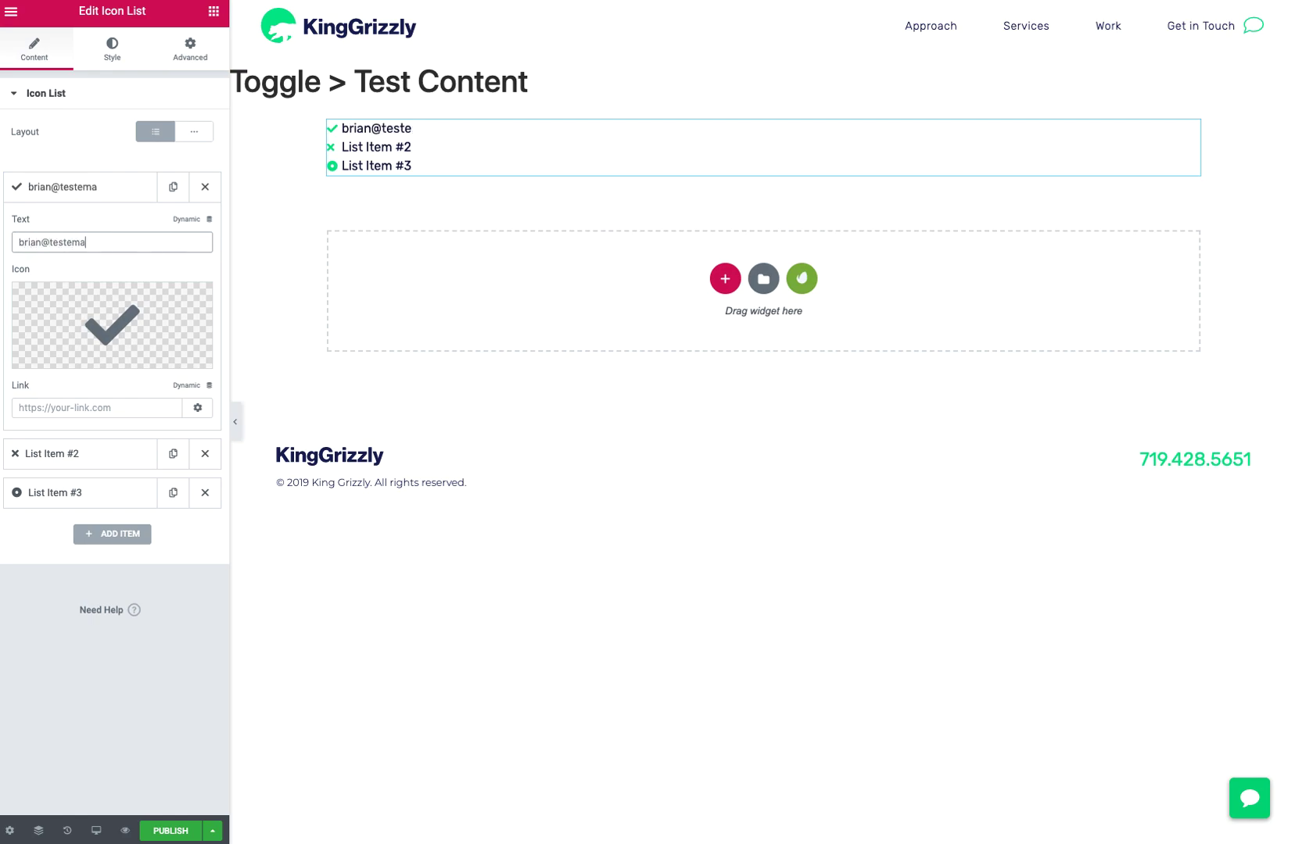
text(il.com)
mouse_move(111, 325)
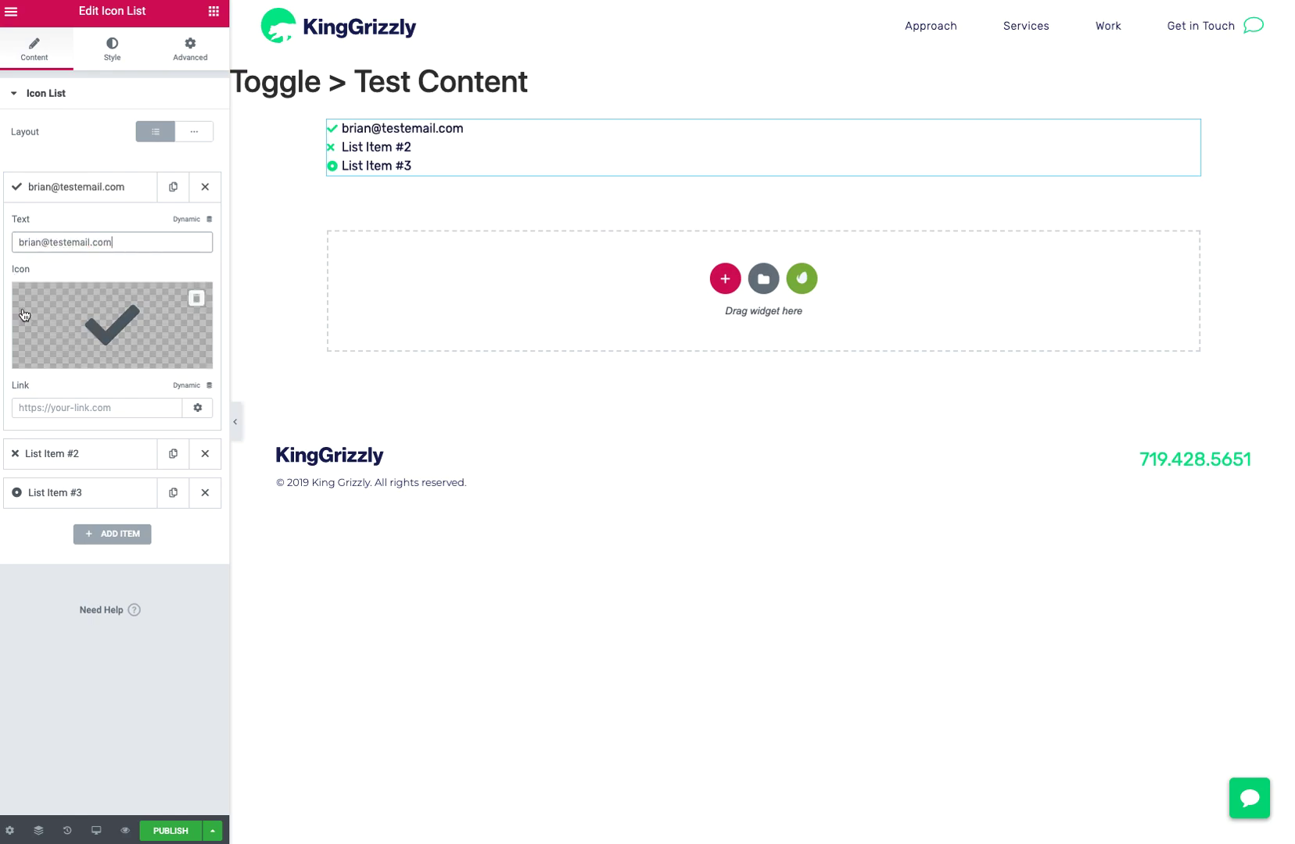
click(34, 311)
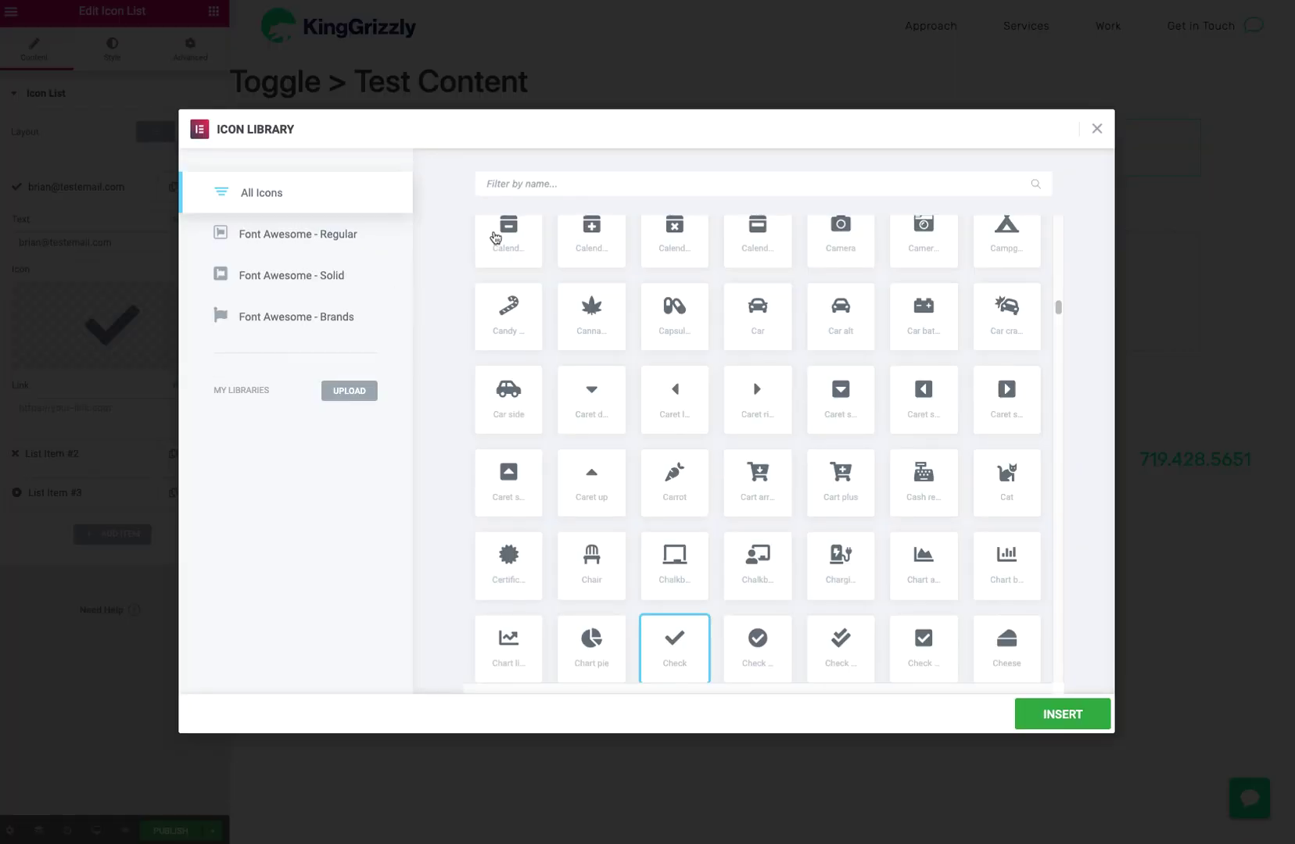
click(523, 183)
text(envel)
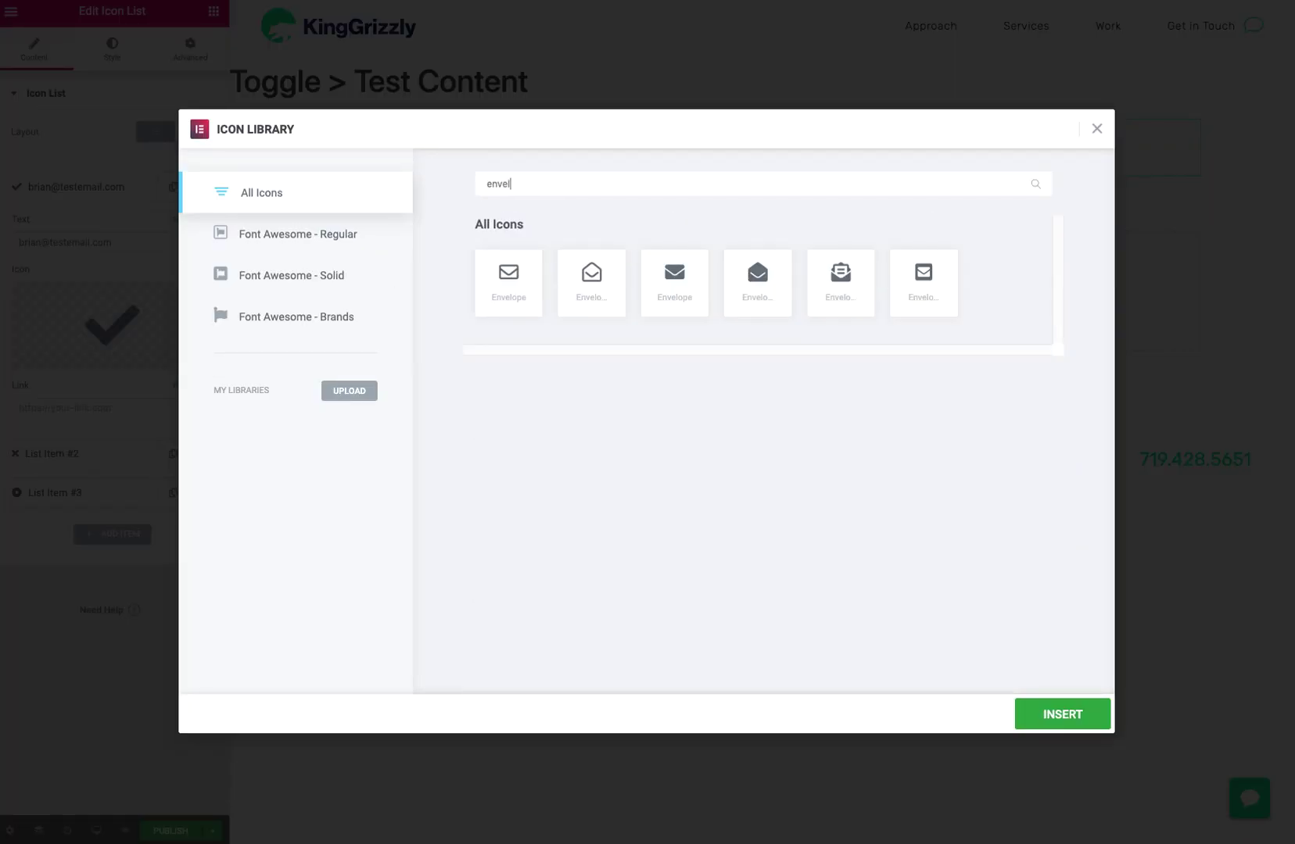
click(606, 287)
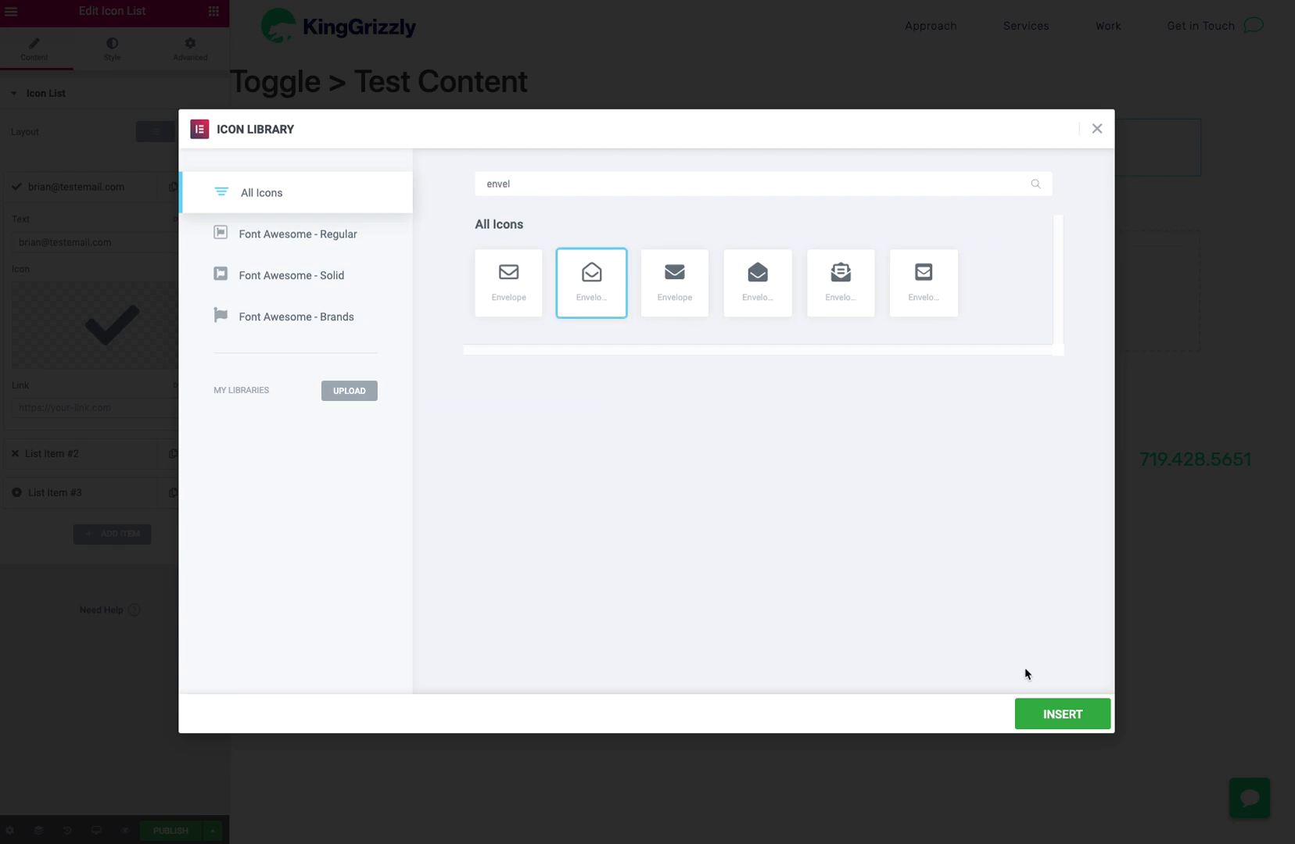
click(1062, 714)
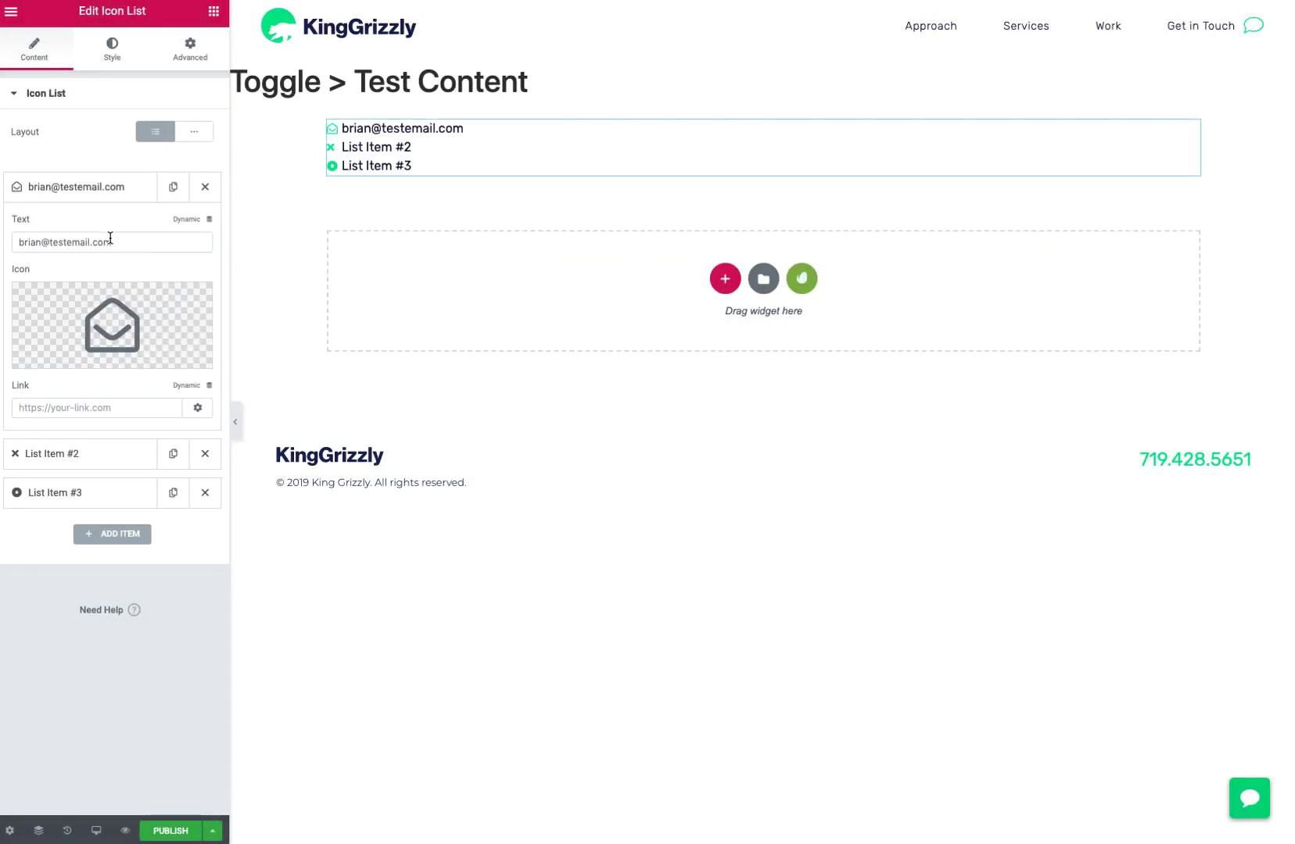
click(189, 391)
scroll(141, 436, down, 3)
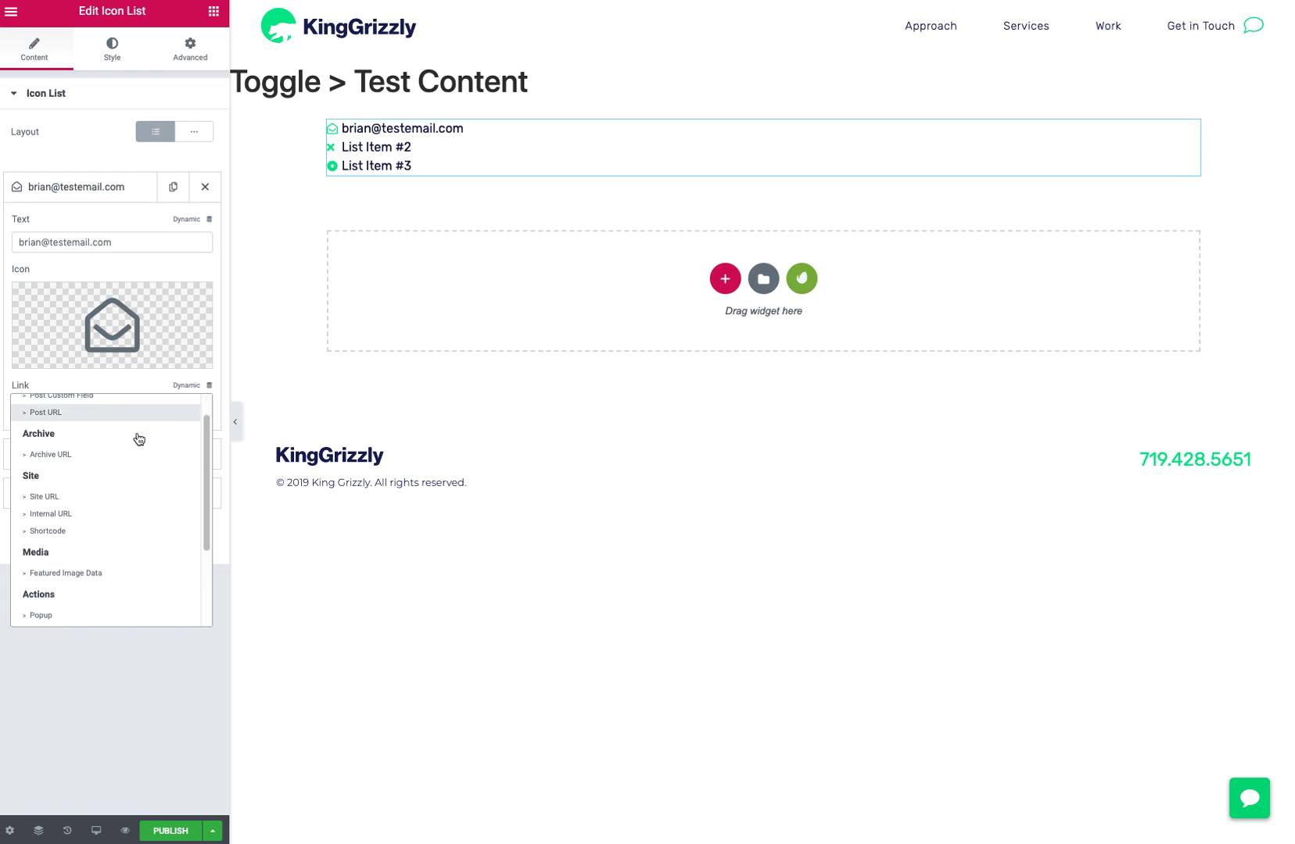
scroll(141, 437, down, 2)
click(51, 538)
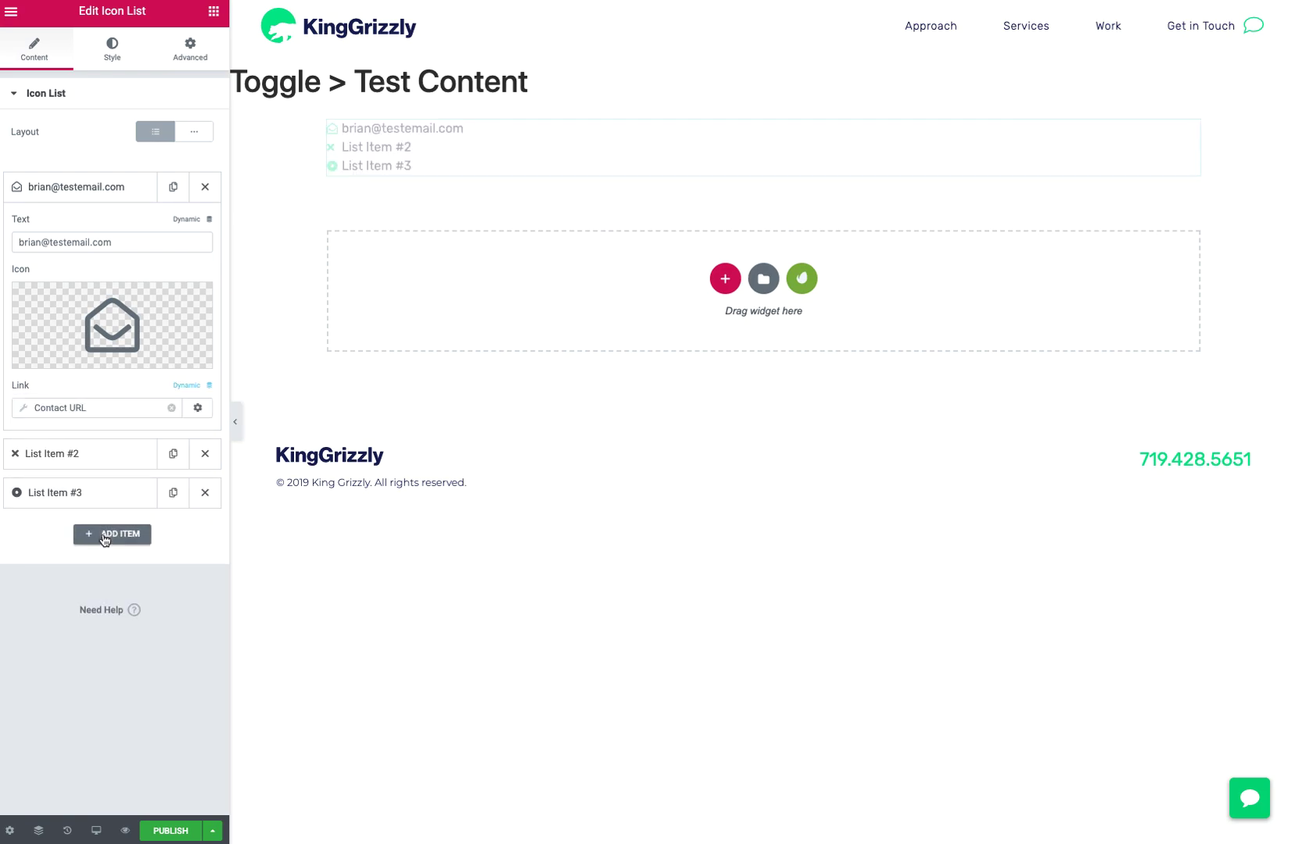
click(47, 408)
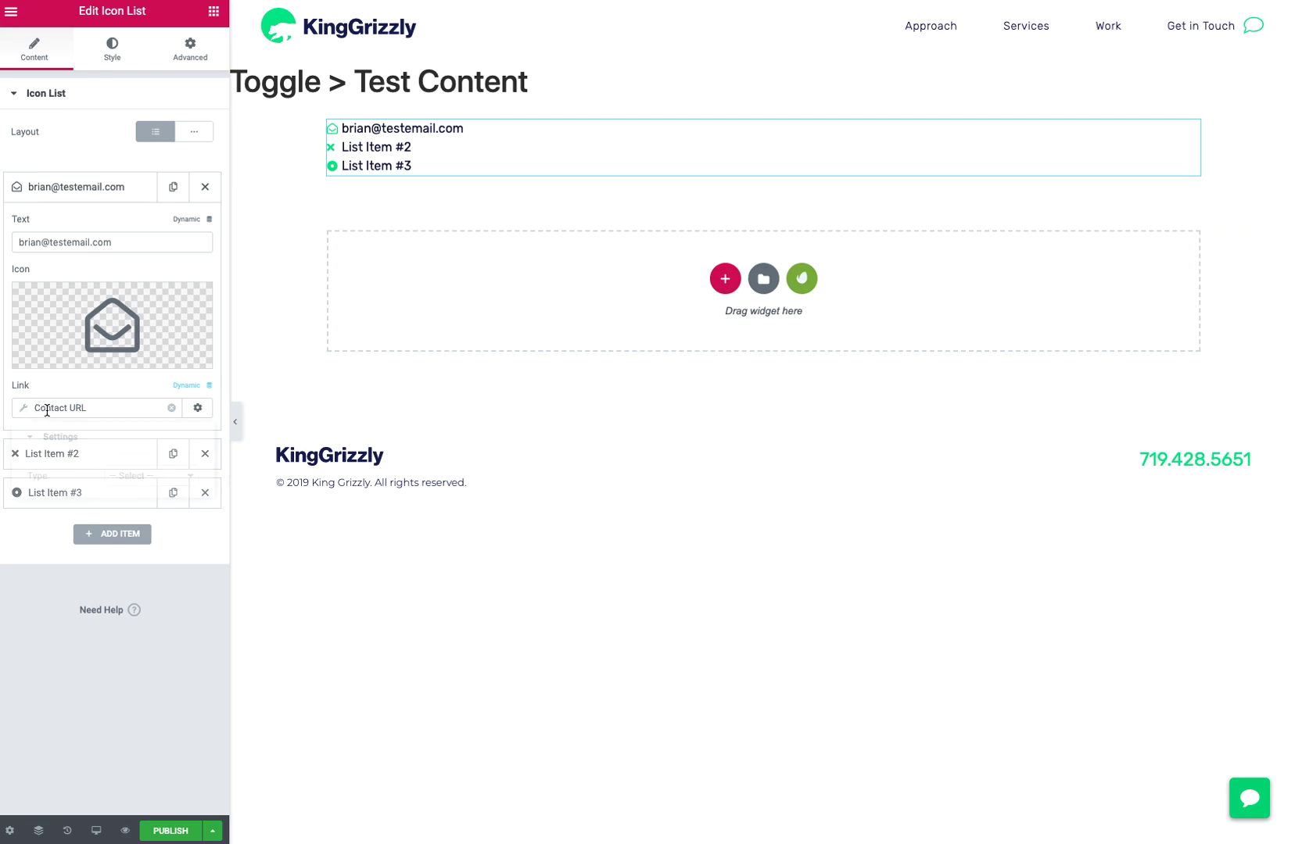
click(142, 478)
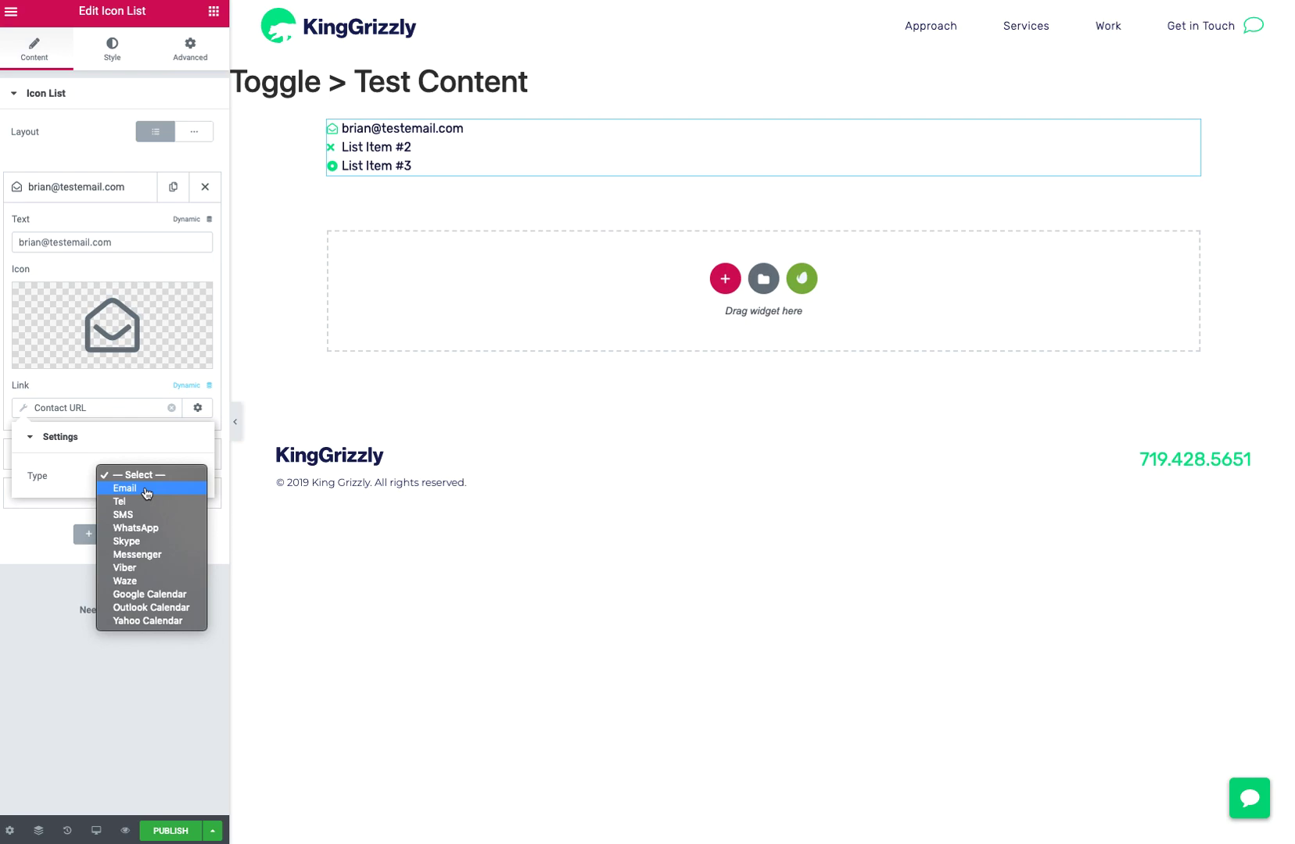
click(147, 488)
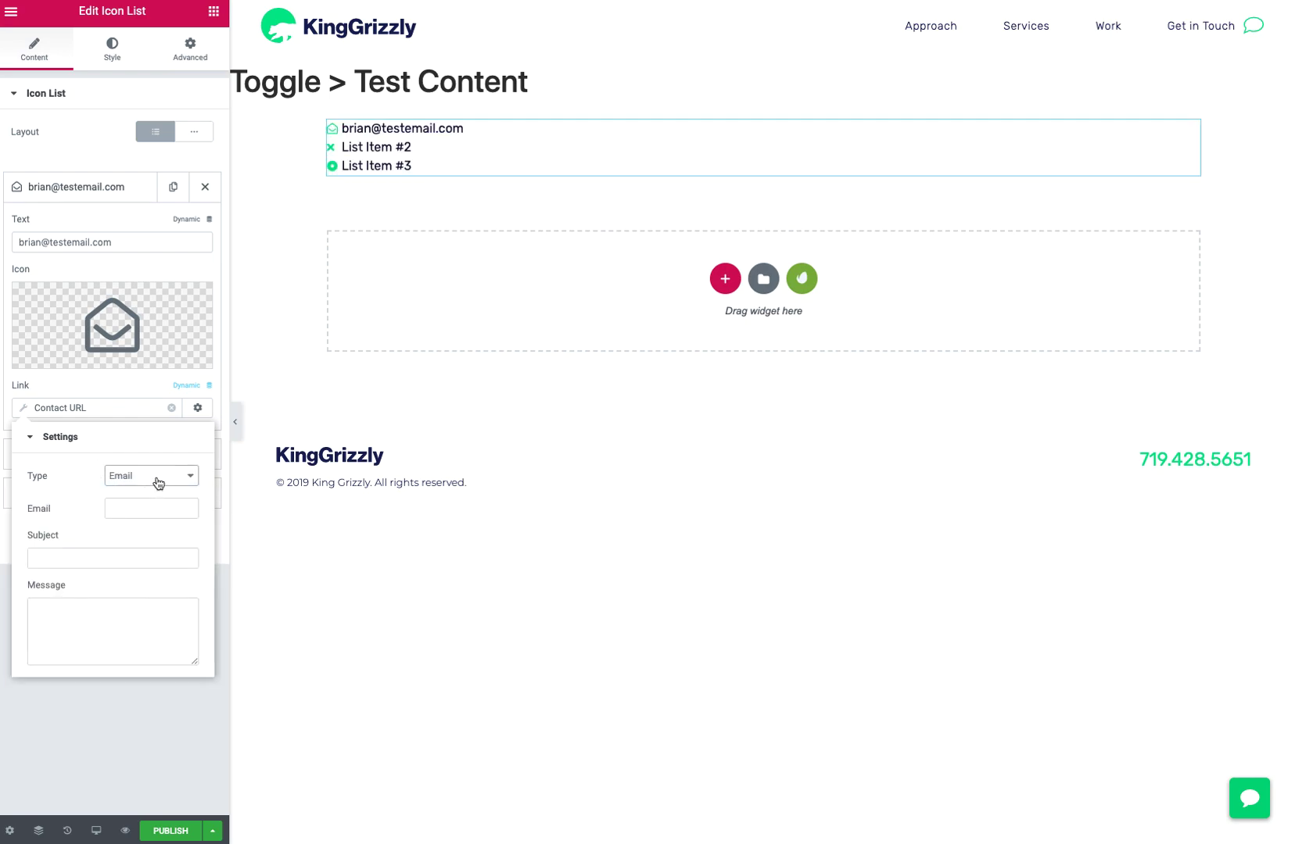
click(142, 509)
text(brian@testemail.)
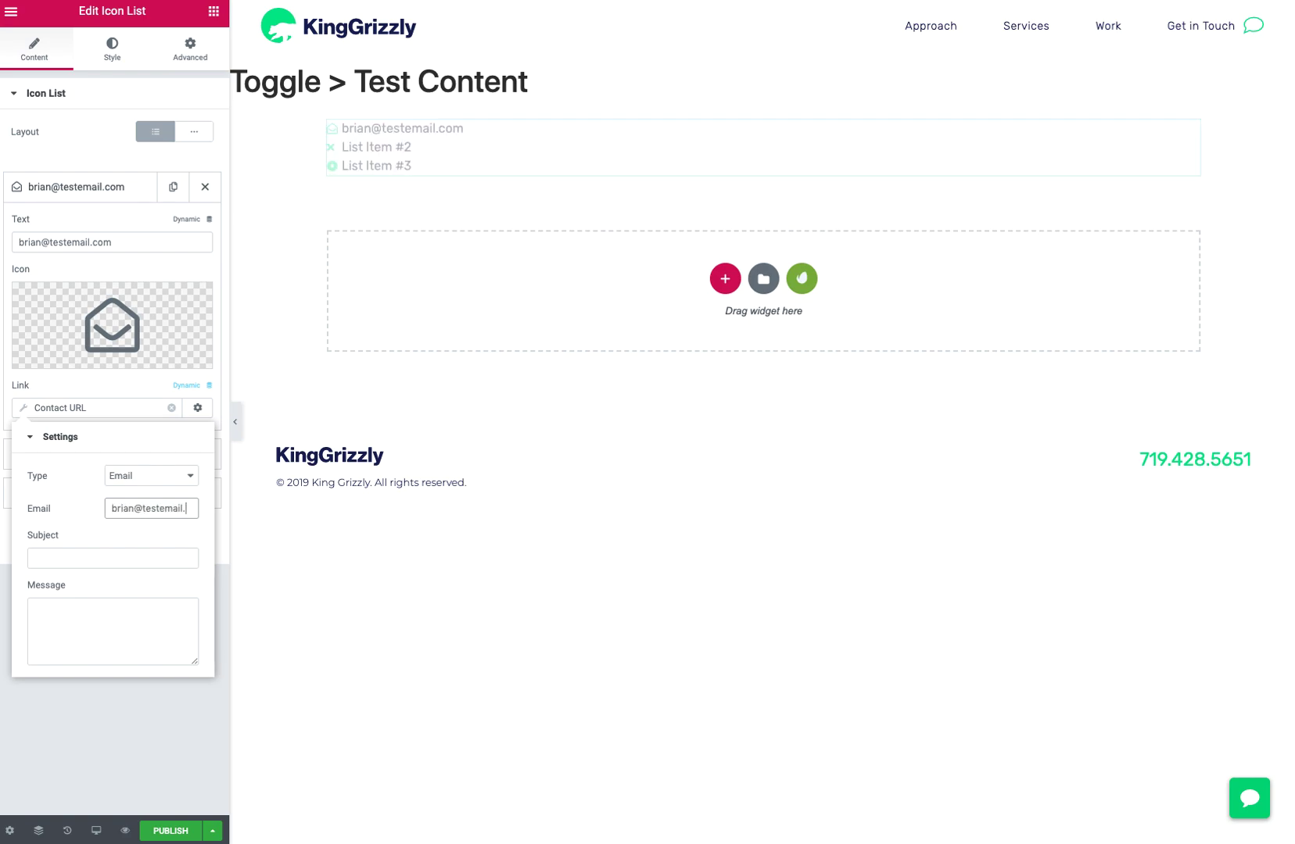
text(com)
key(Tab)
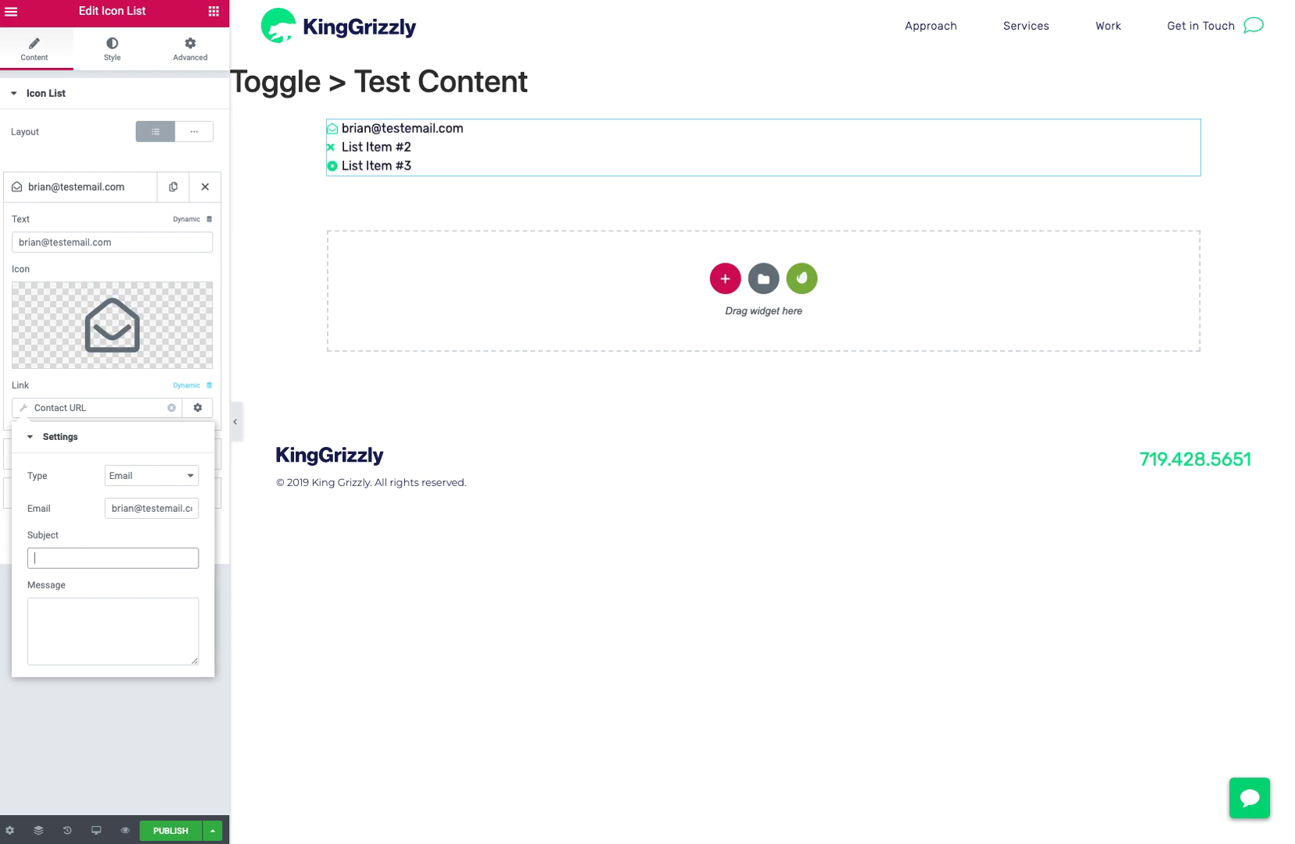
text(Brian is a Nerd)
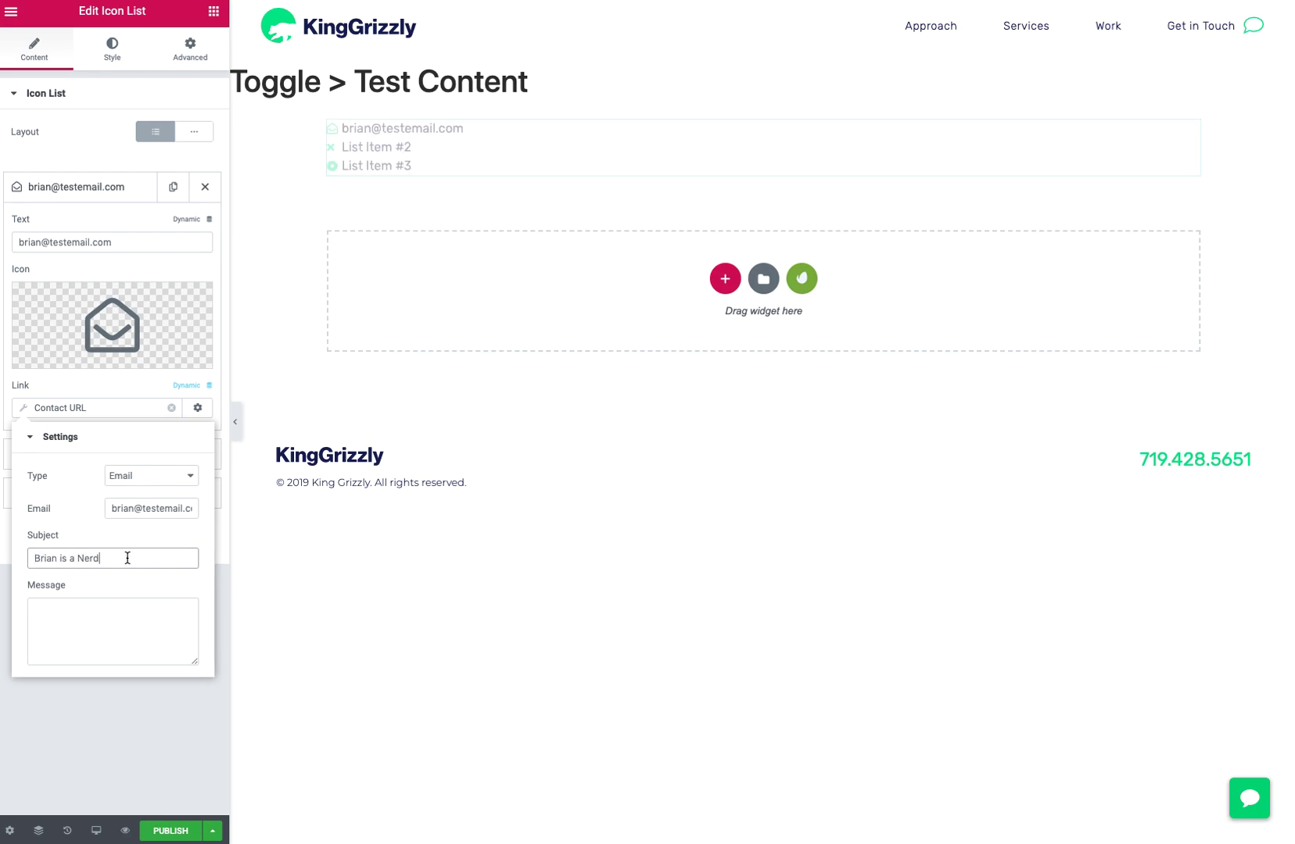
drag(127, 558, 20, 555)
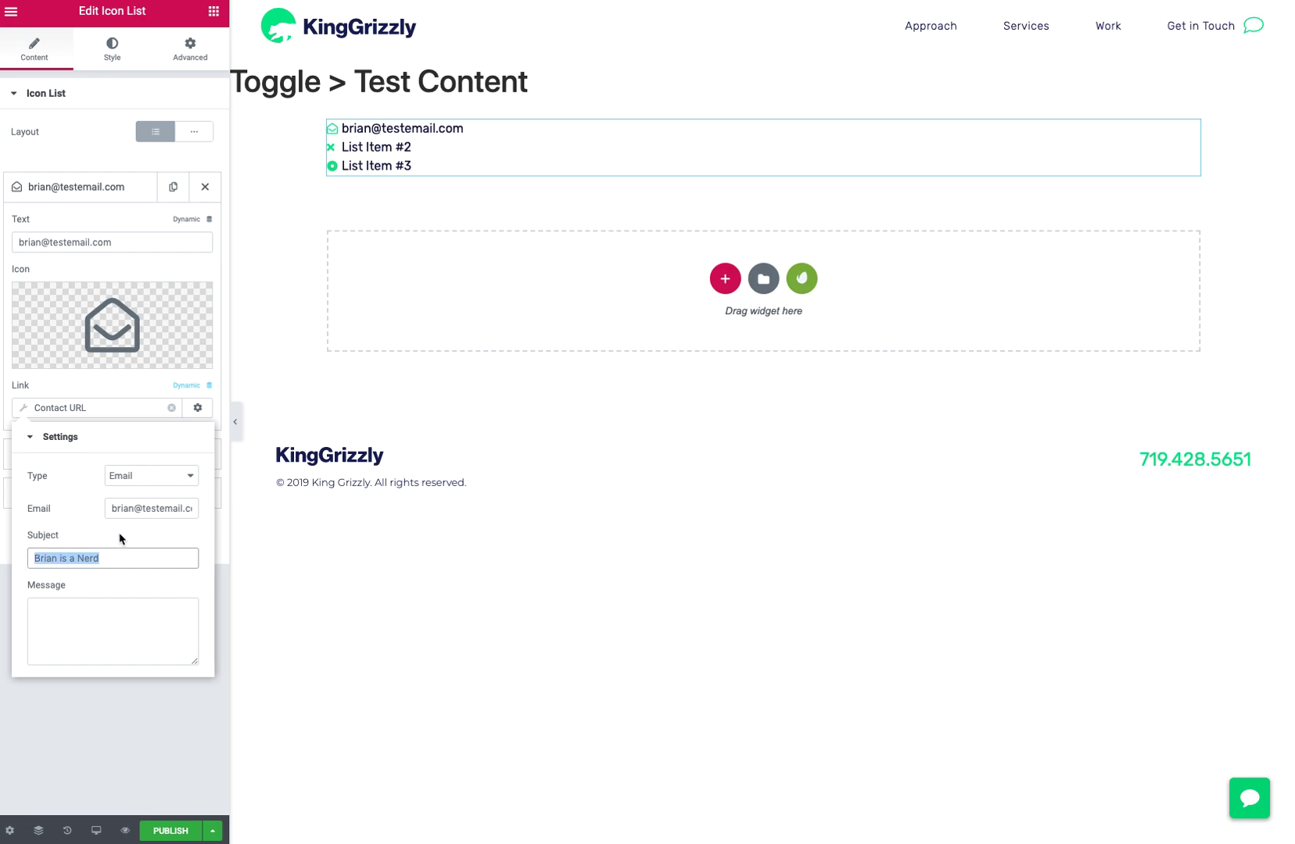
click(162, 779)
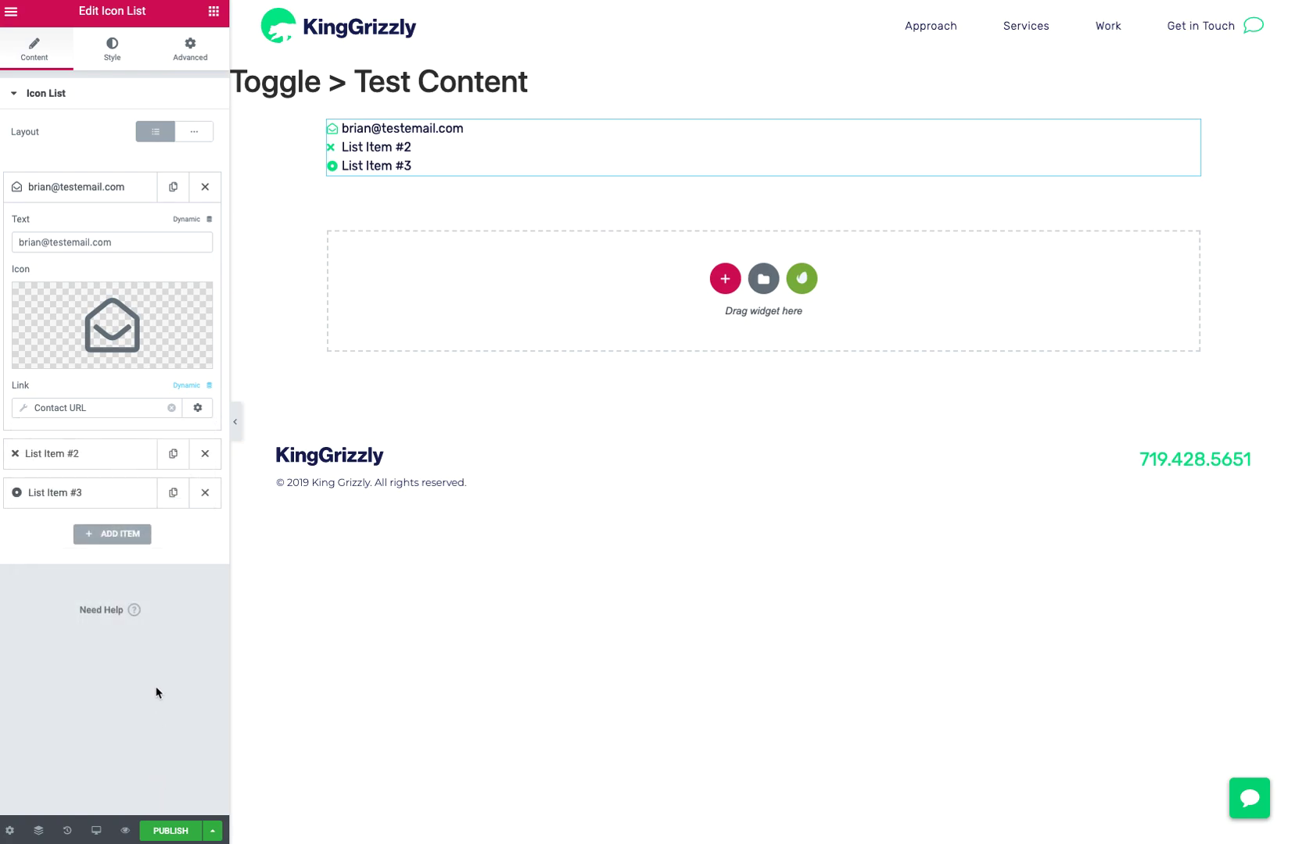
click(204, 494)
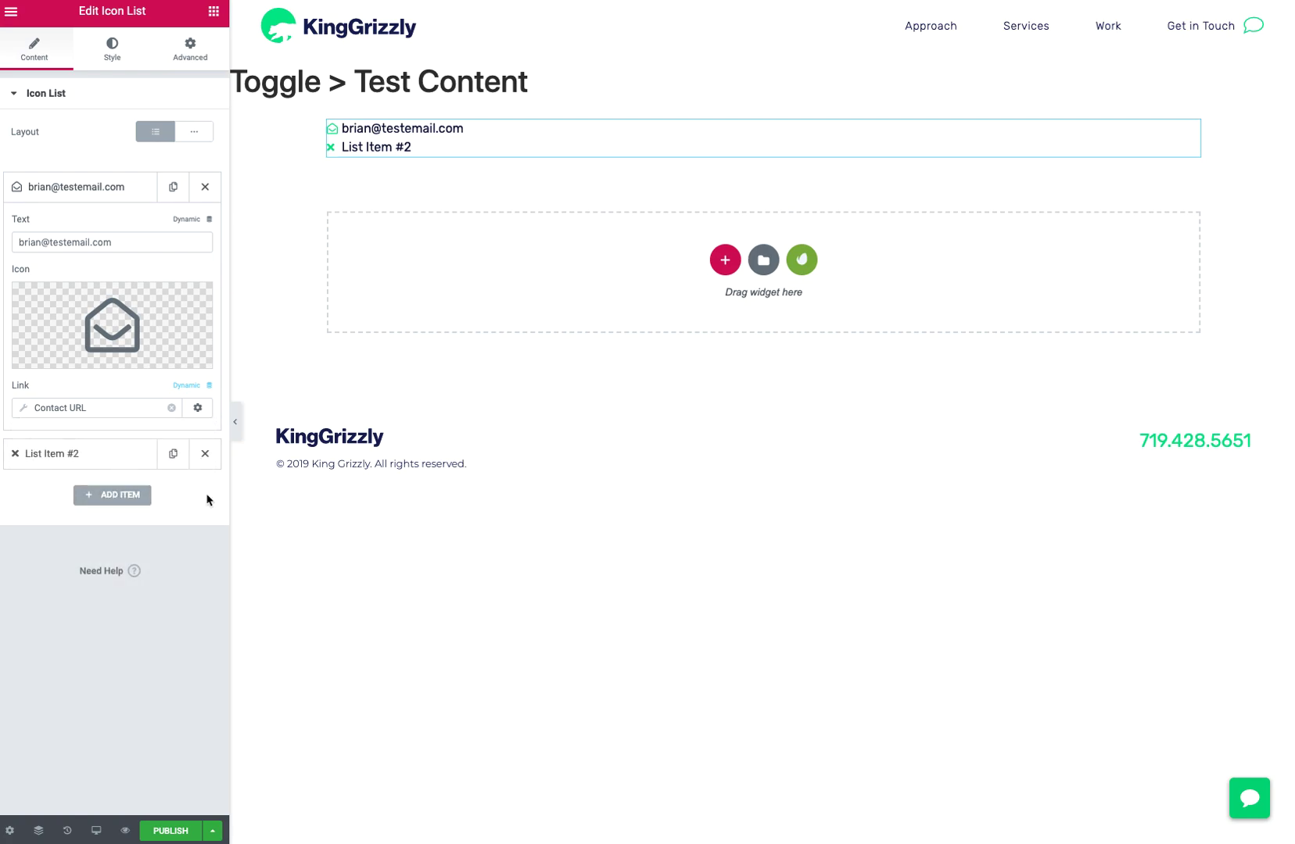
click(194, 132)
click(91, 453)
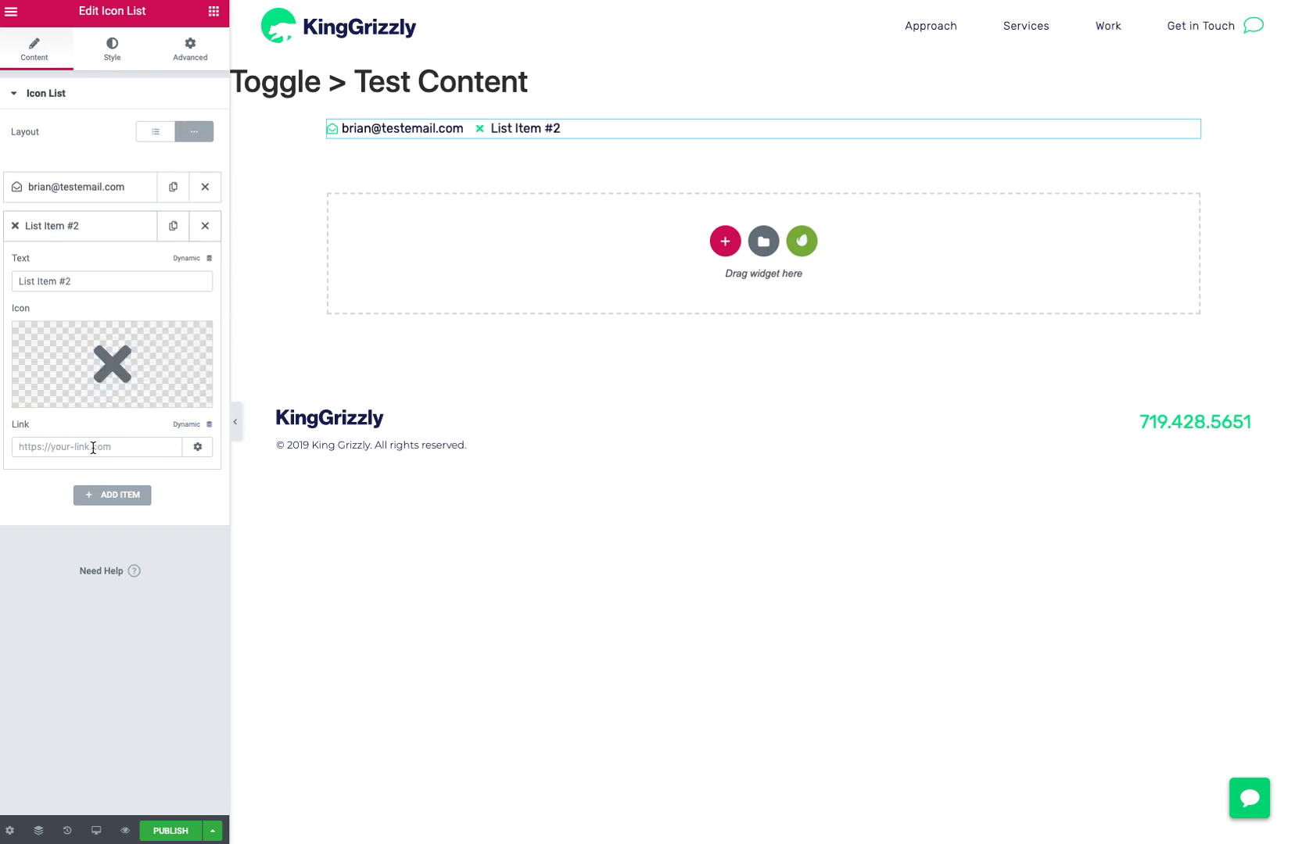
drag(96, 281, 12, 280)
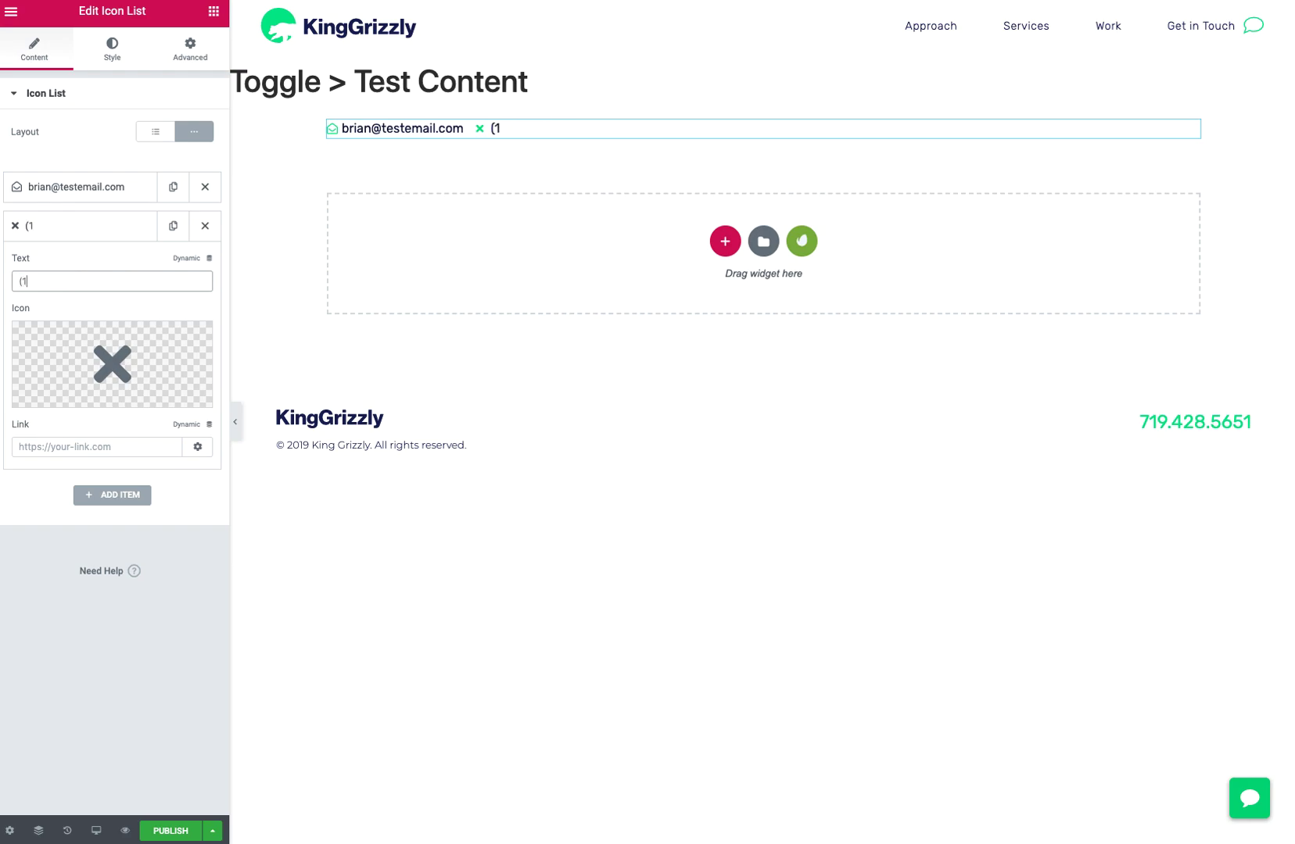
text(23))
text( 456-)
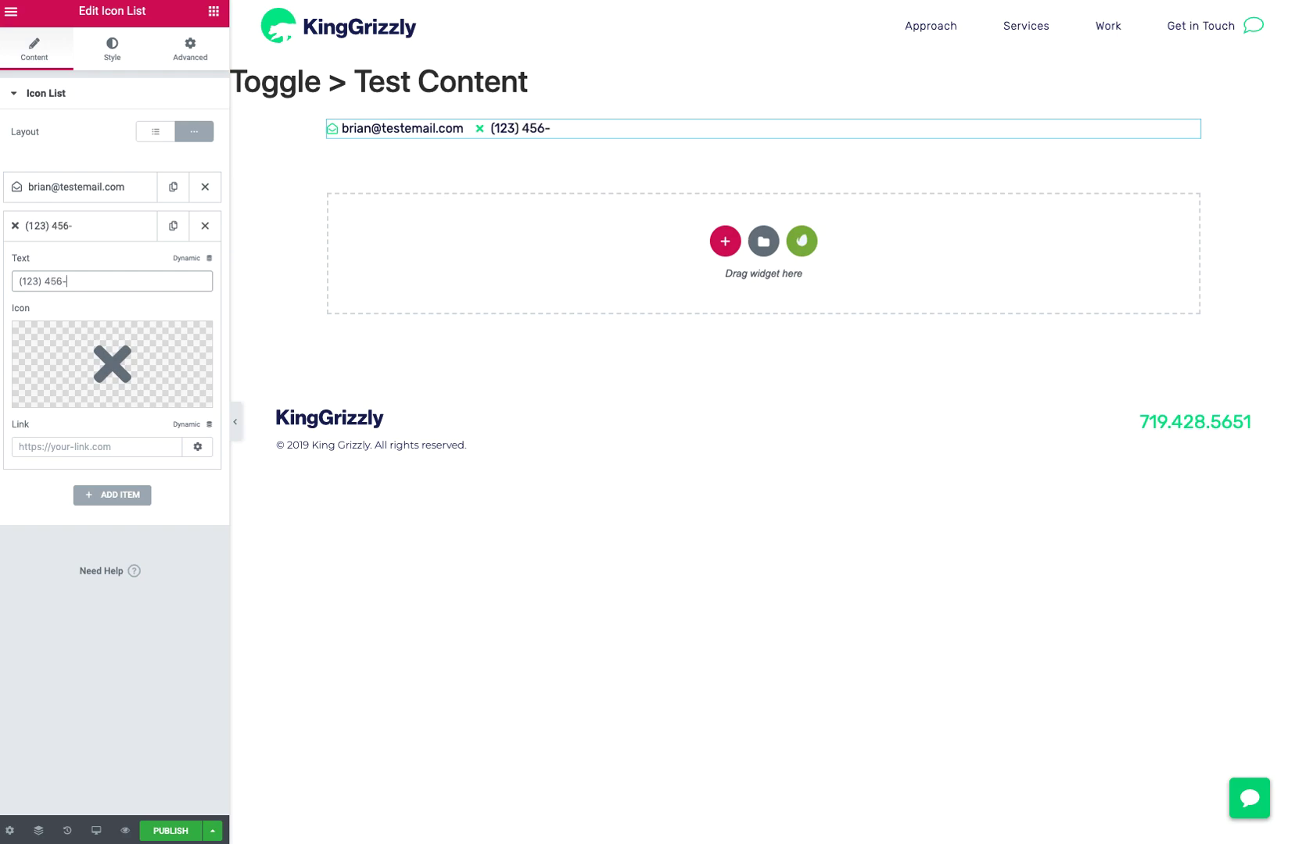
text(7890)
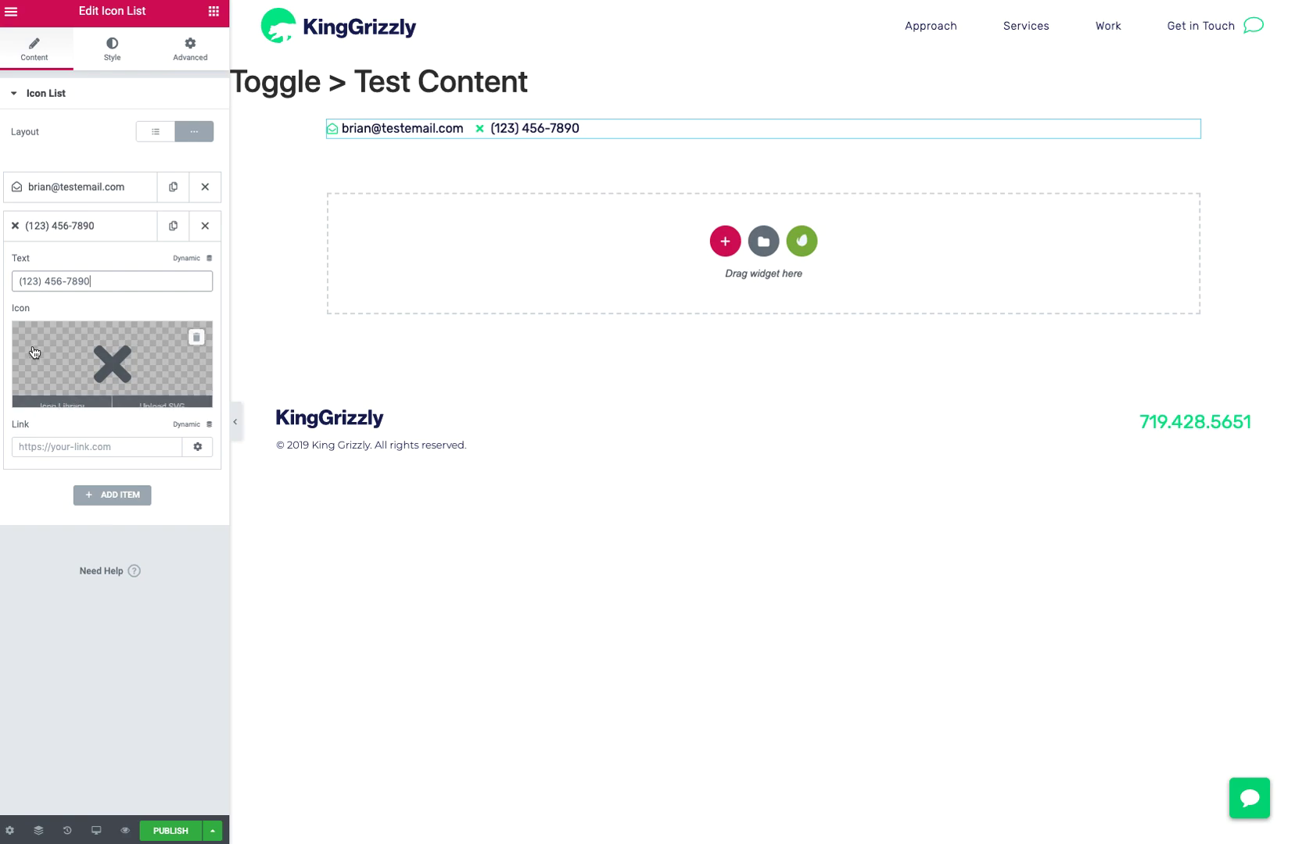
mouse_move(111, 364)
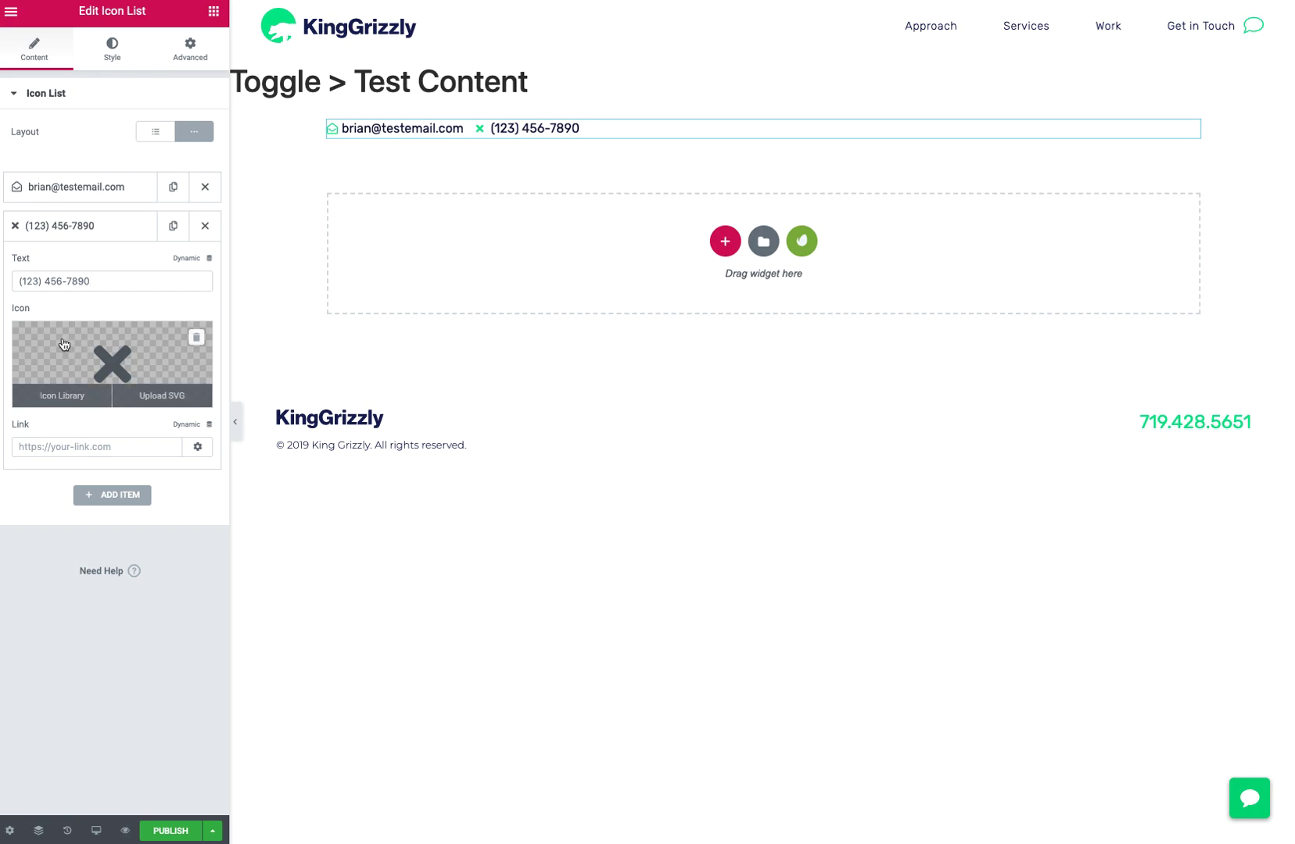
Give list item #2 the Phone icon from the icon library
click(61, 354)
click(559, 185)
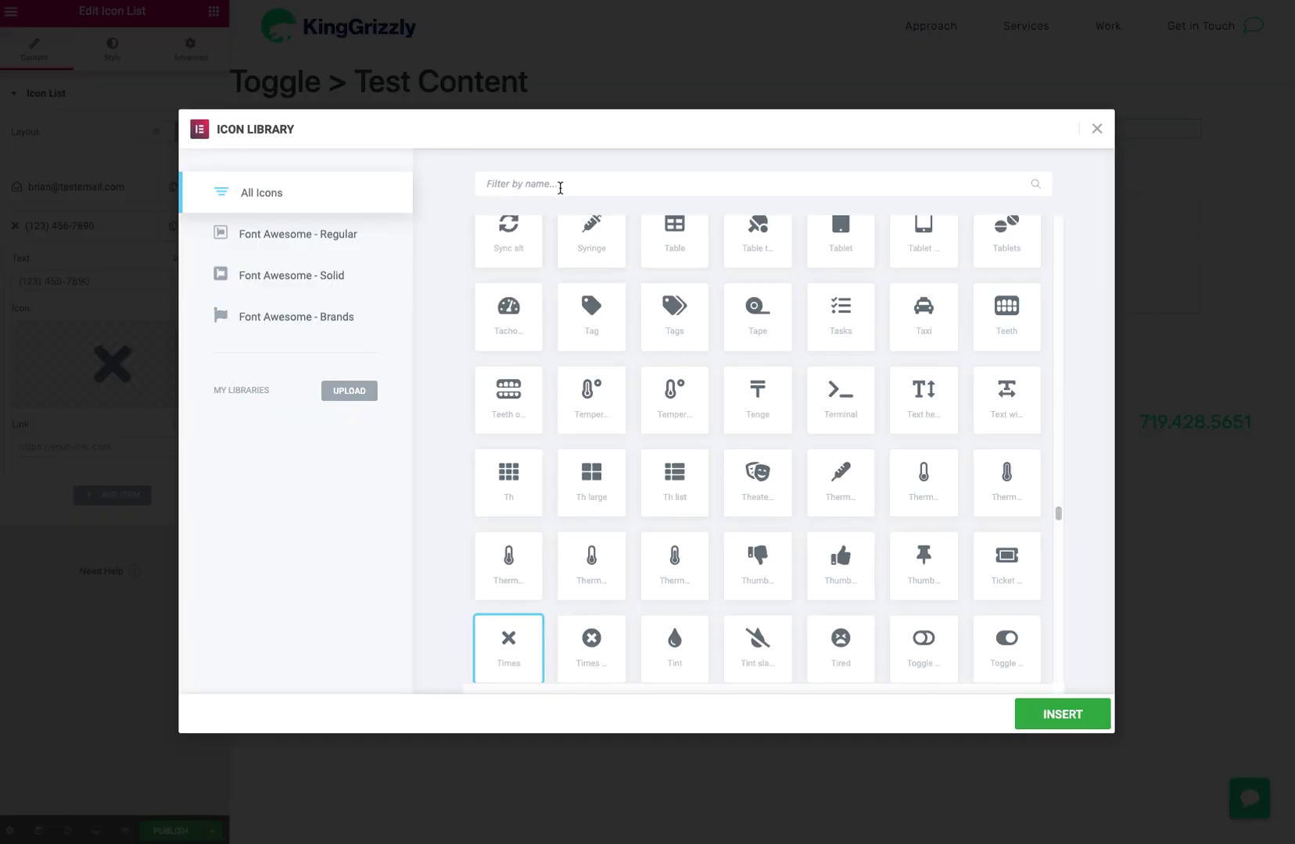
text(phone)
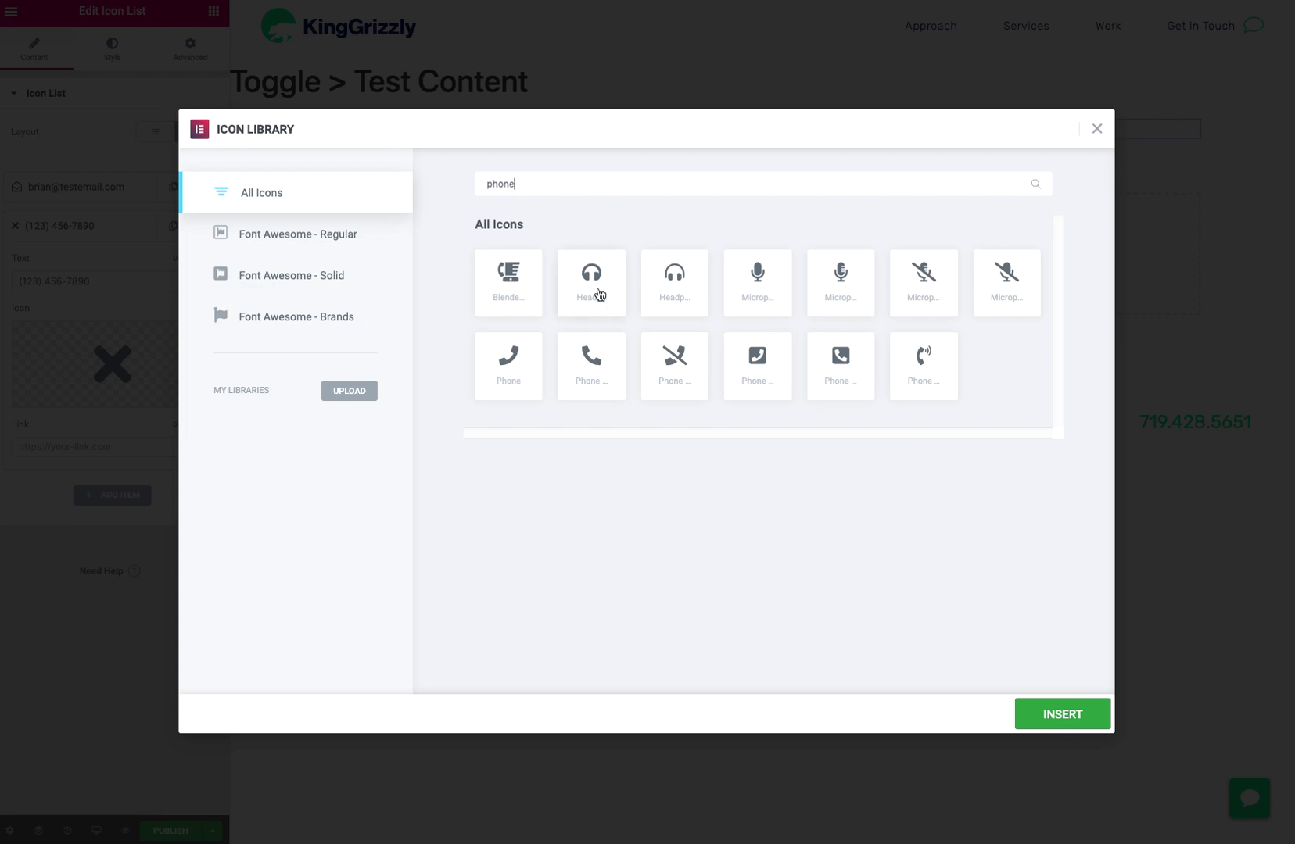
click(507, 365)
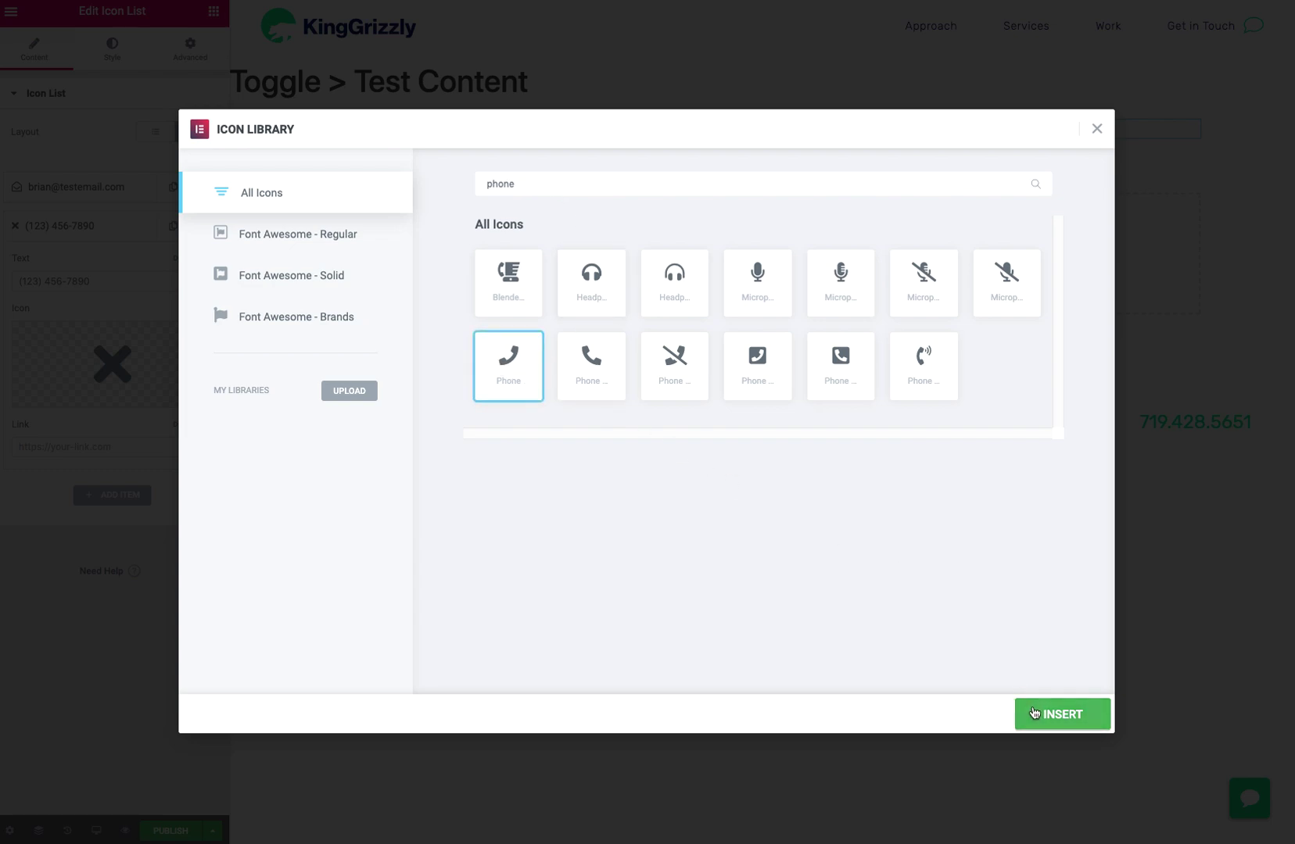
click(1062, 713)
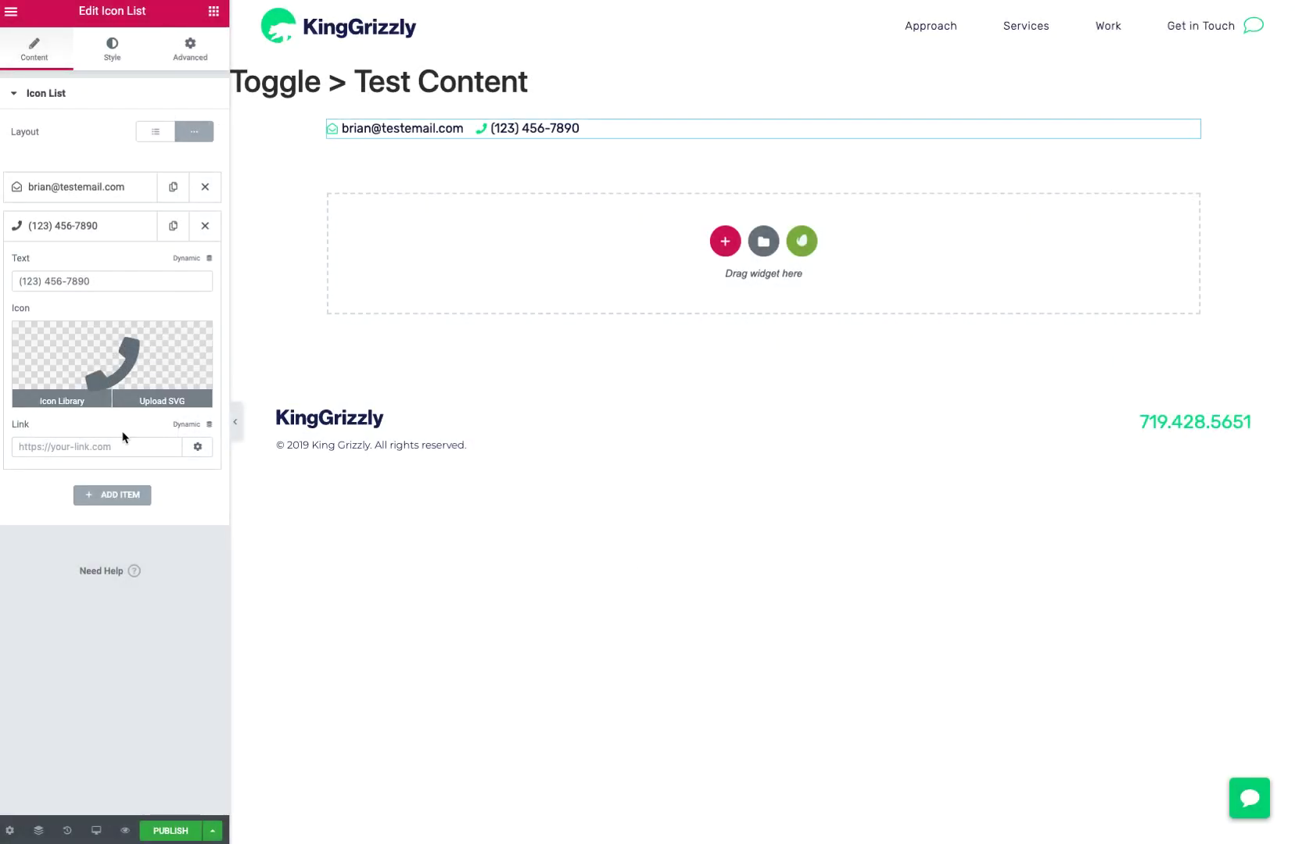
click(209, 425)
drag(206, 456, 211, 590)
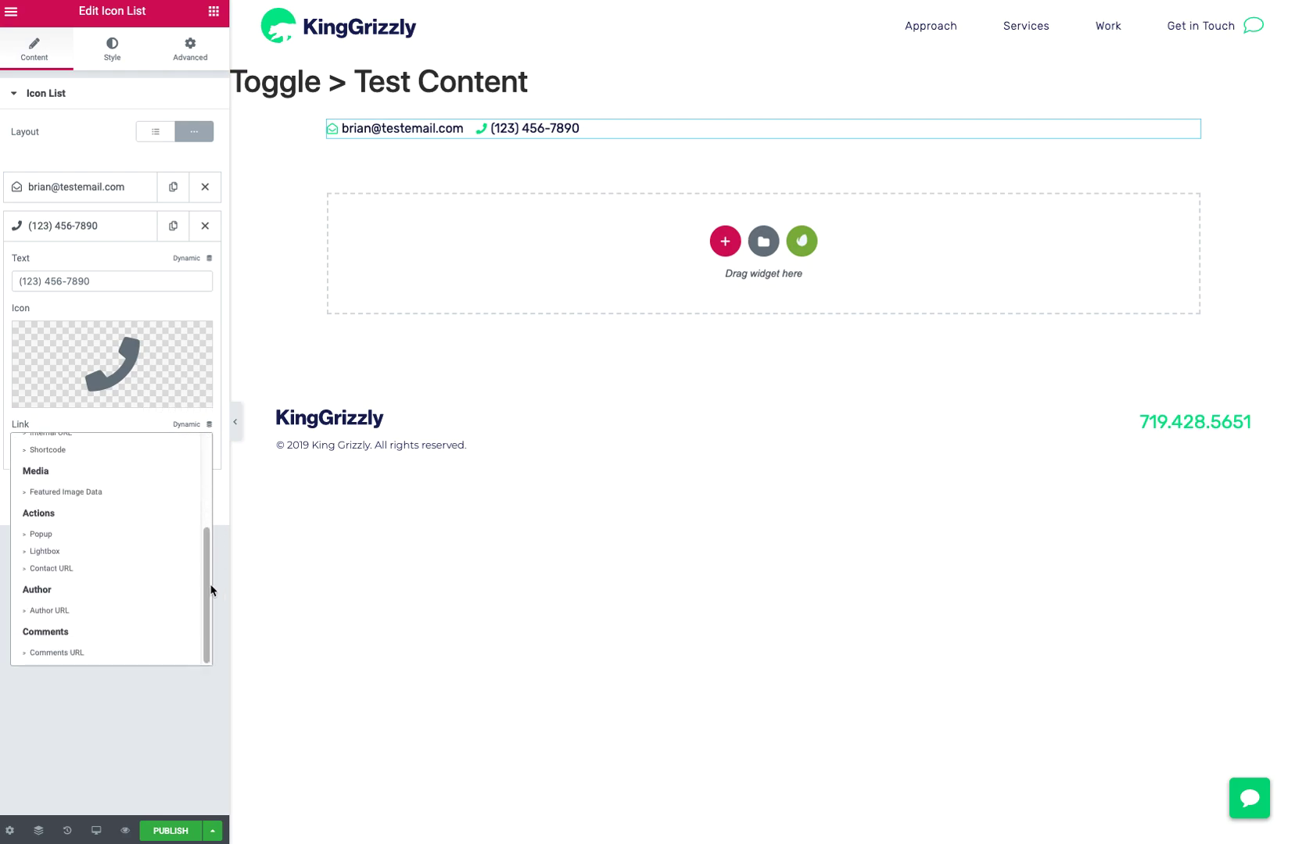
click(113, 569)
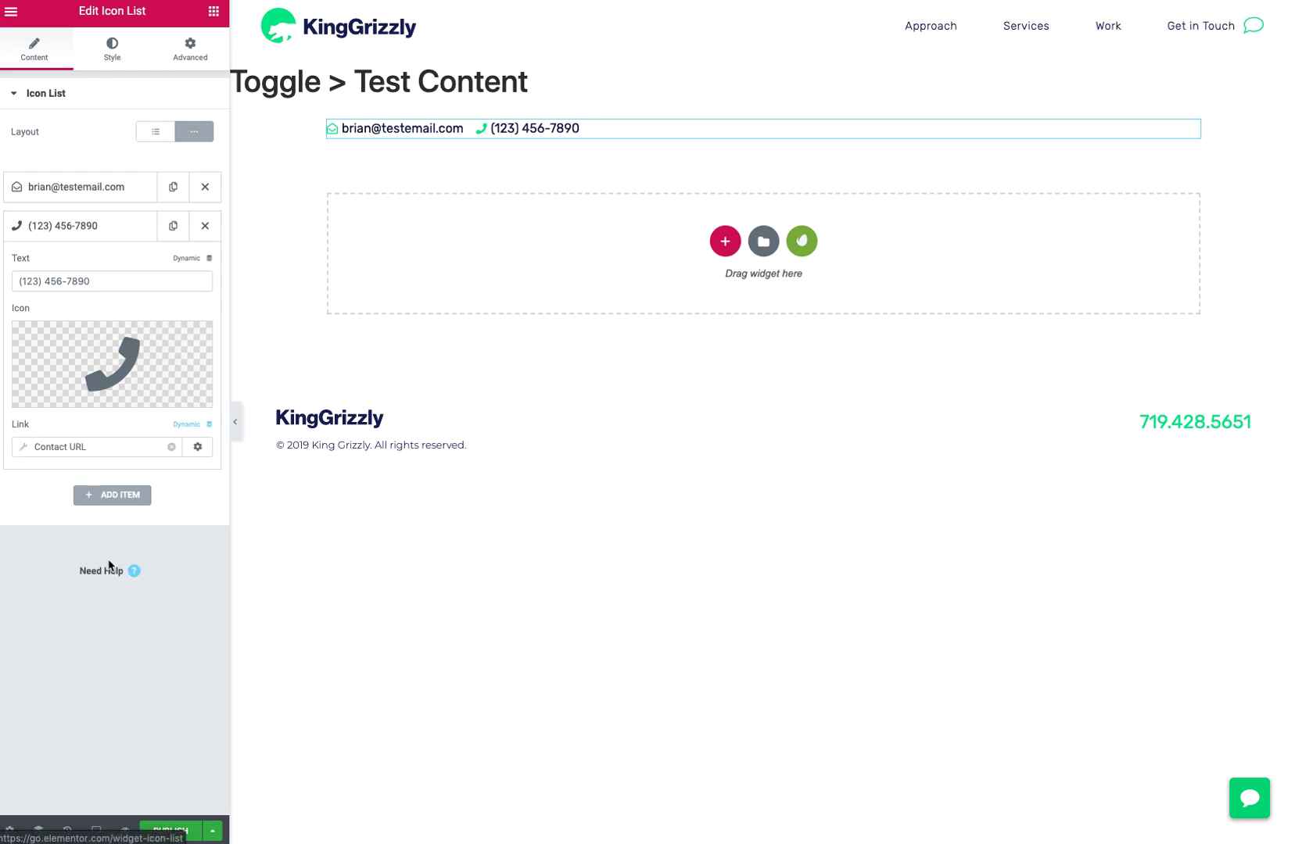
click(54, 447)
click(173, 518)
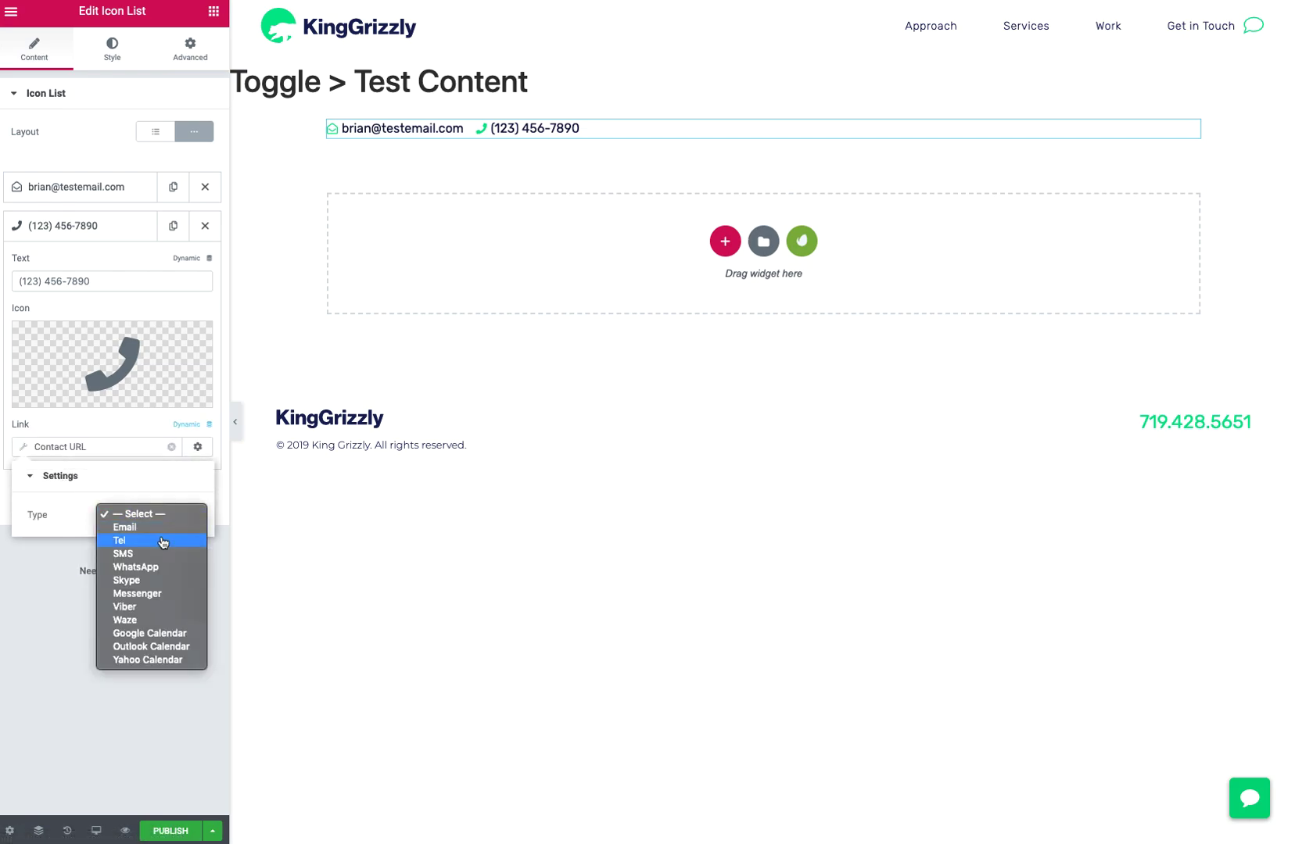
click(162, 542)
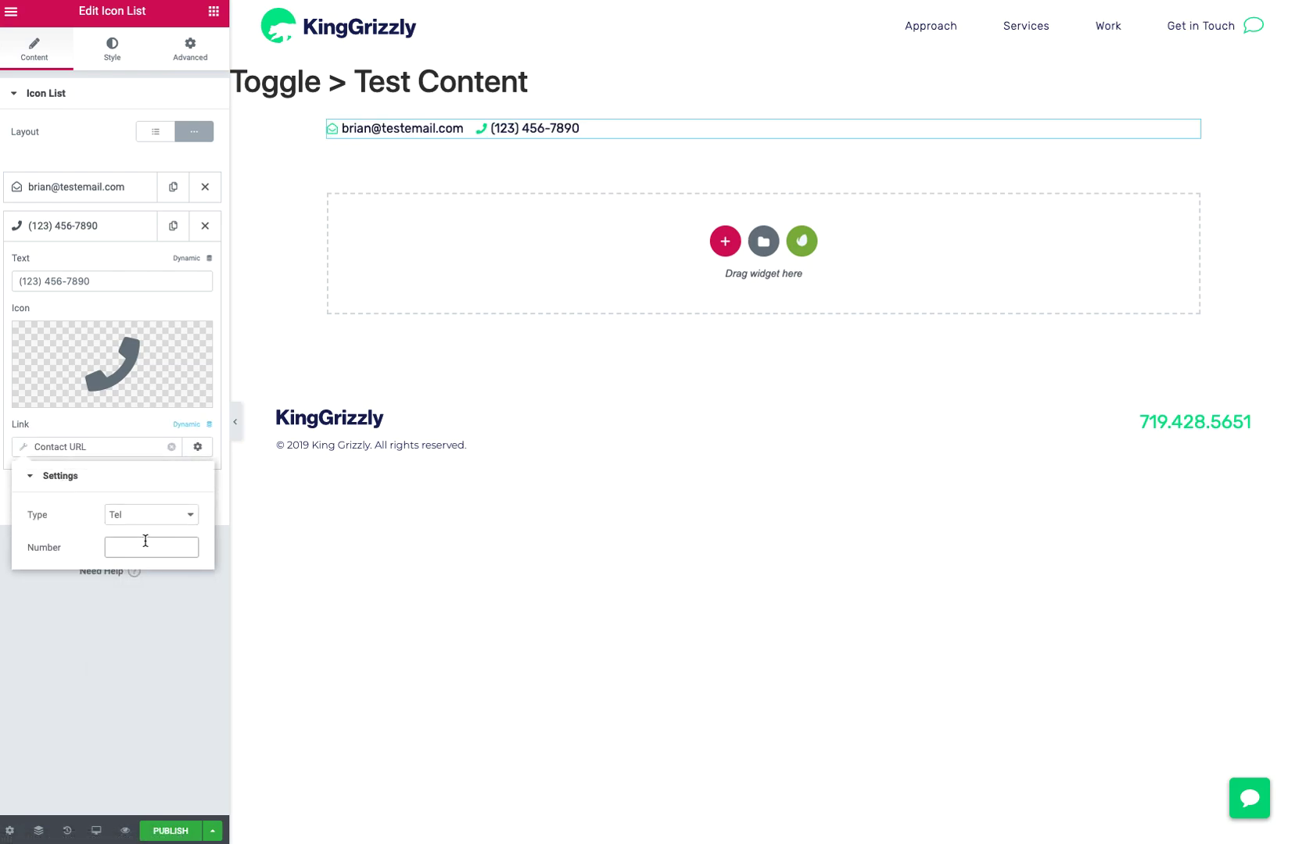
text(1)
text(-)
text(123)
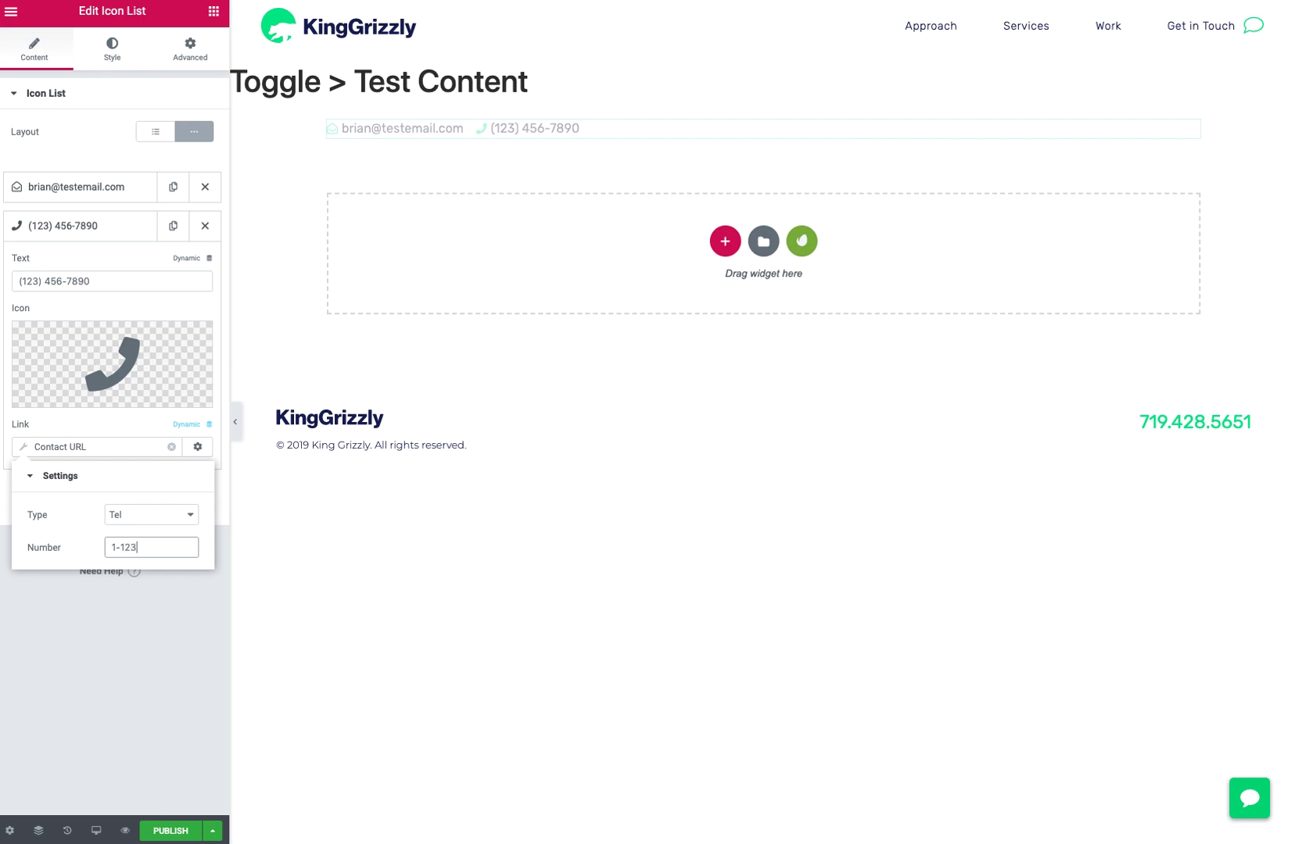
text(456-)
text(7890)
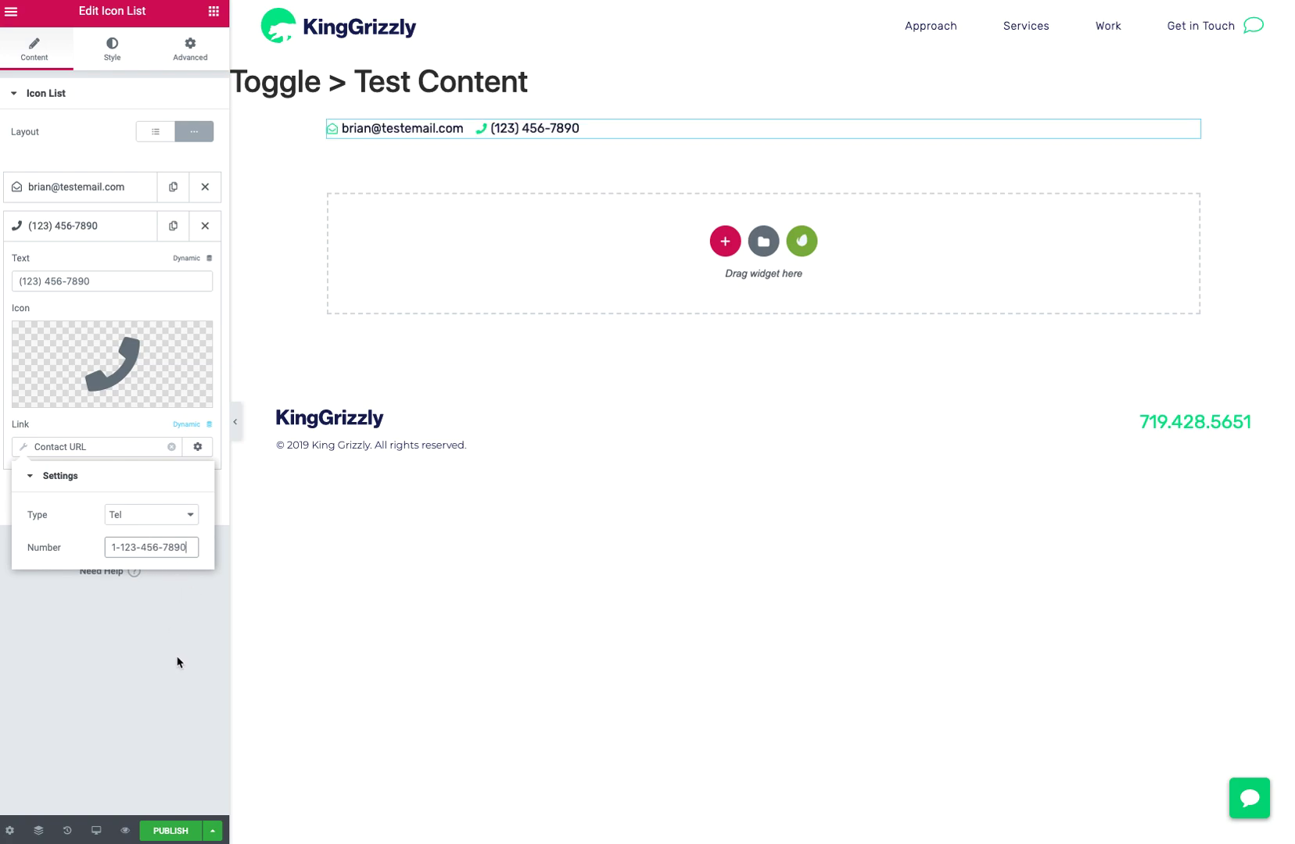
click(185, 701)
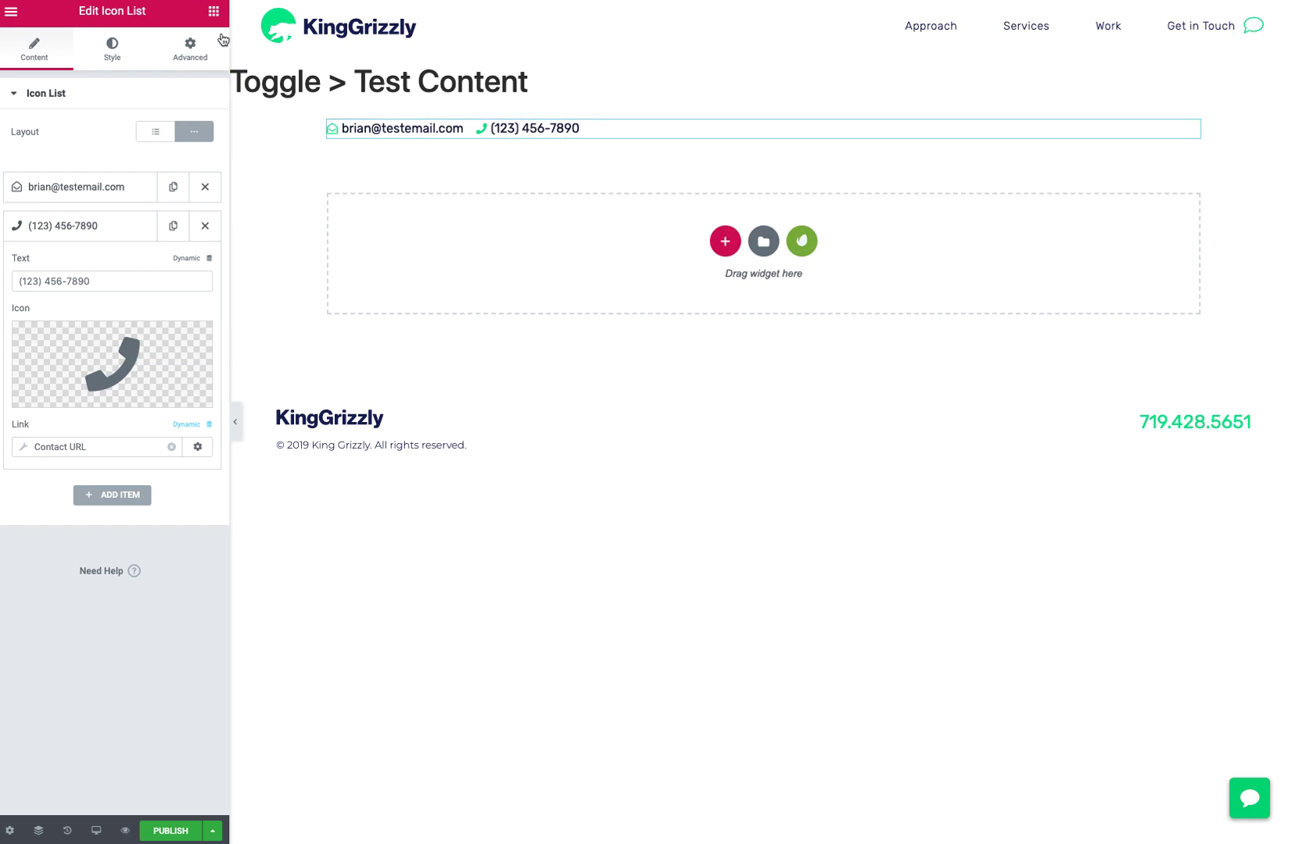
Add a Text Editor below the icon list with a 25 px top margin
click(214, 11)
drag(168, 235, 387, 137)
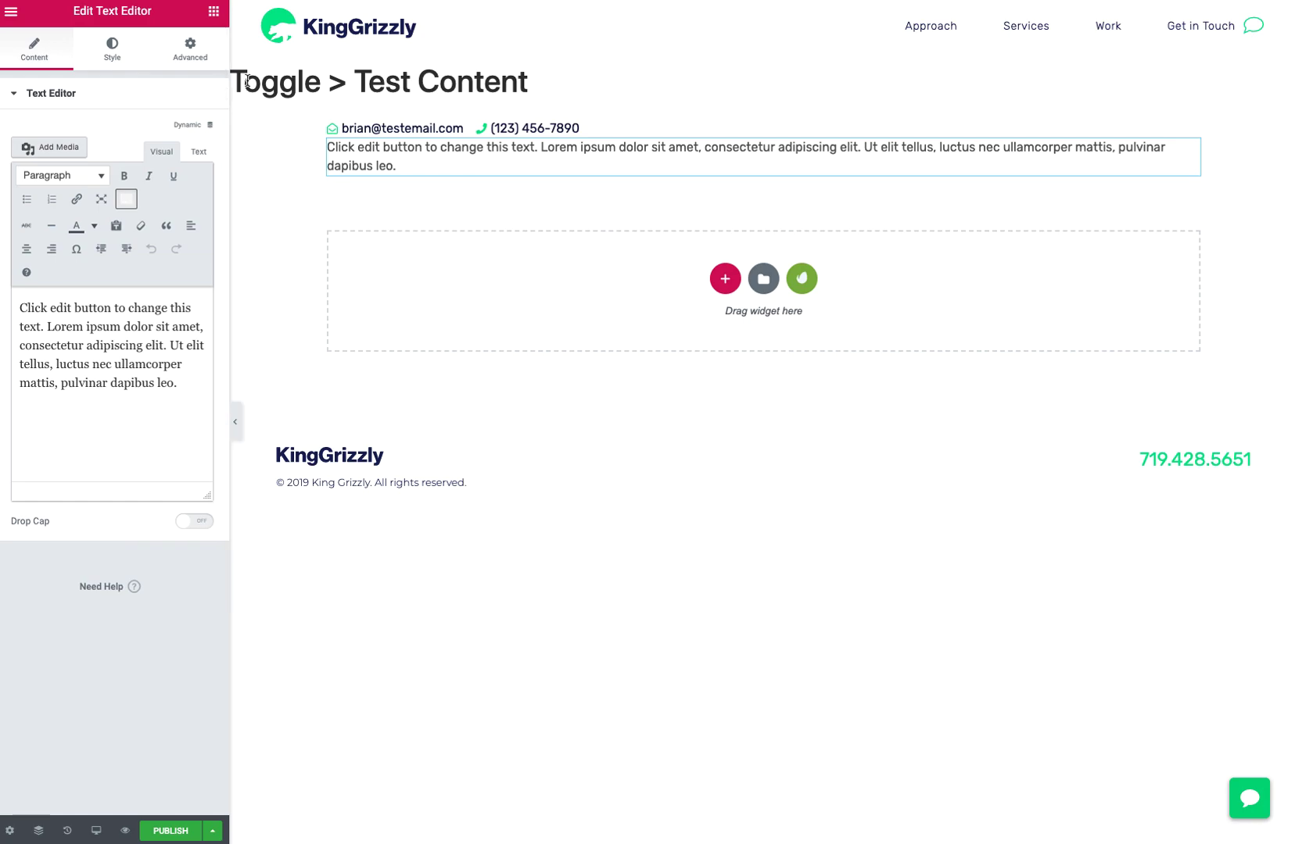
click(190, 47)
click(30, 154)
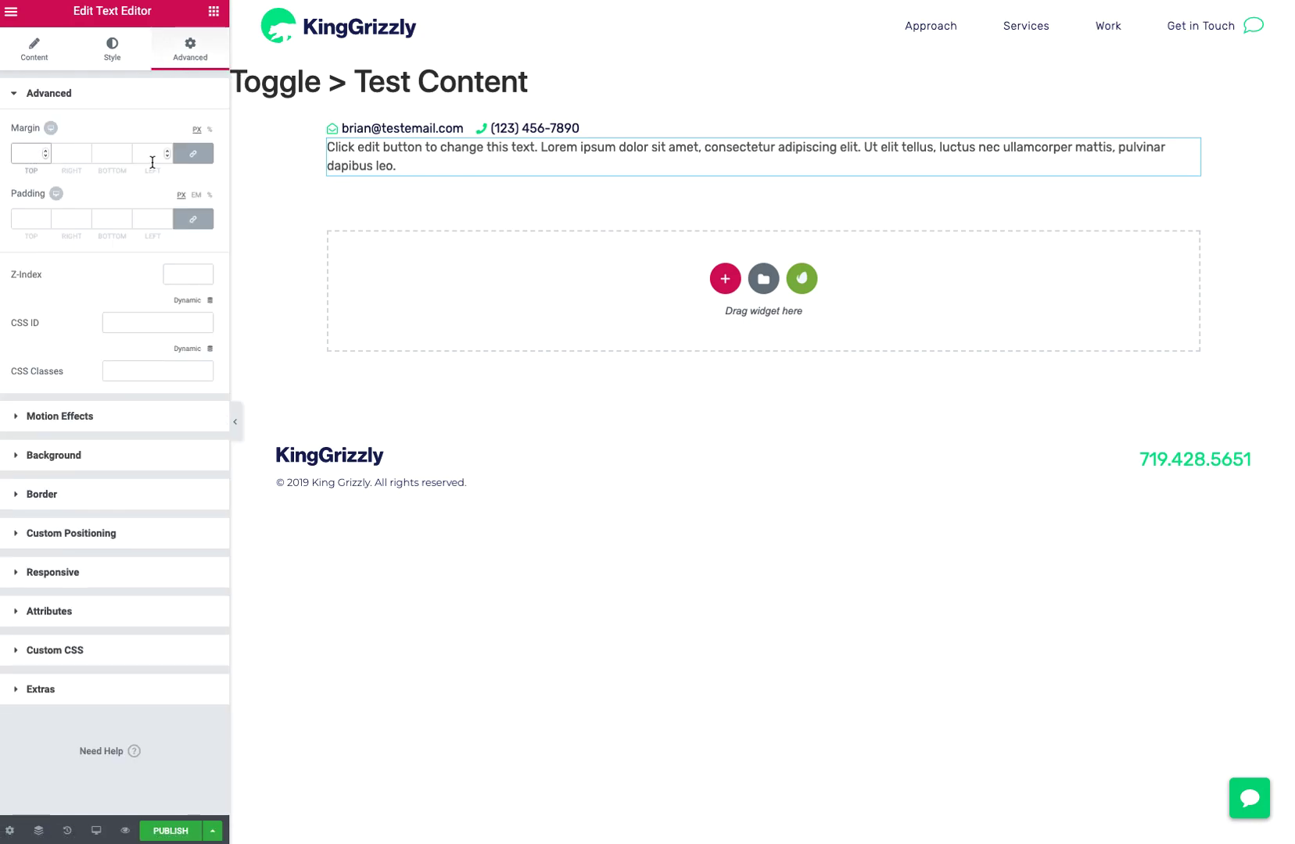
click(193, 154)
text(0)
text(25)
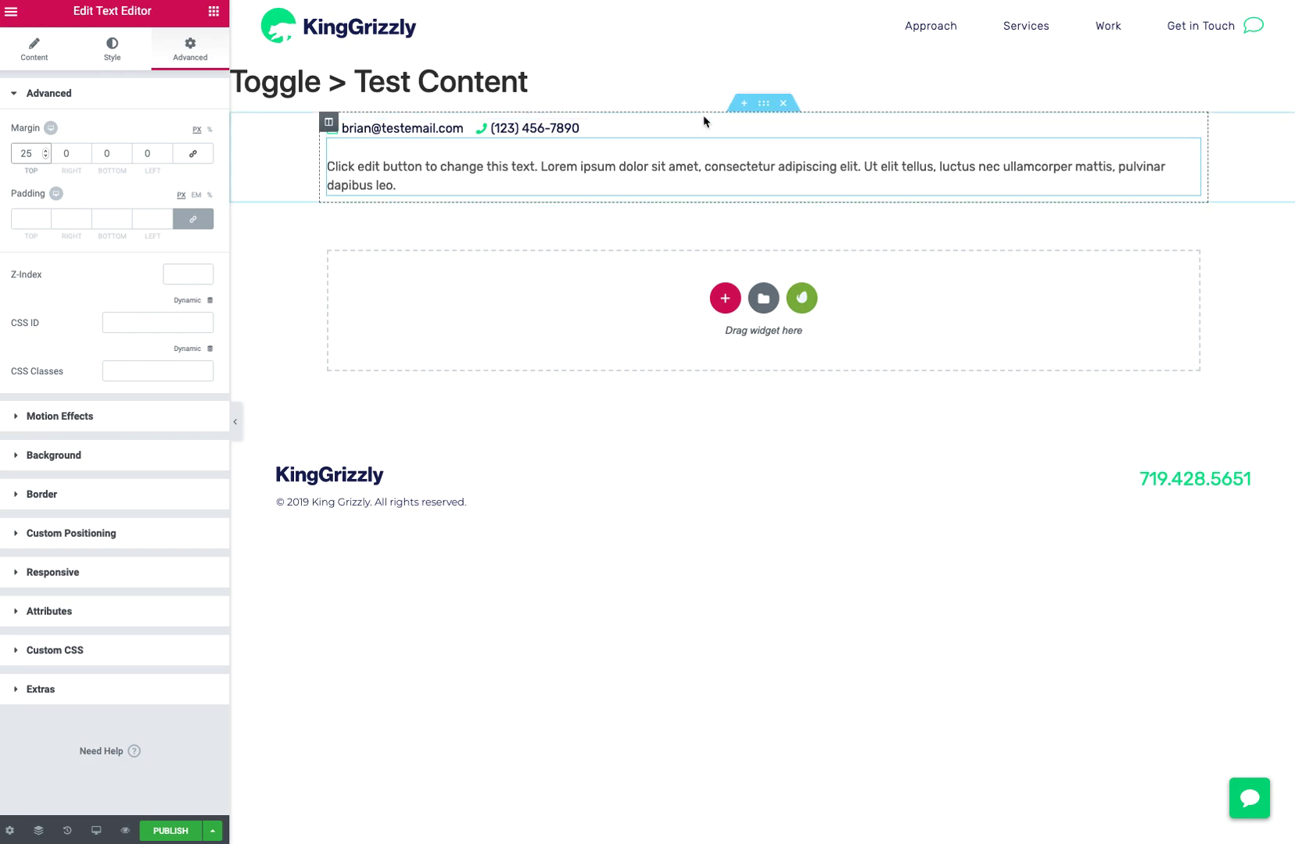
click(765, 106)
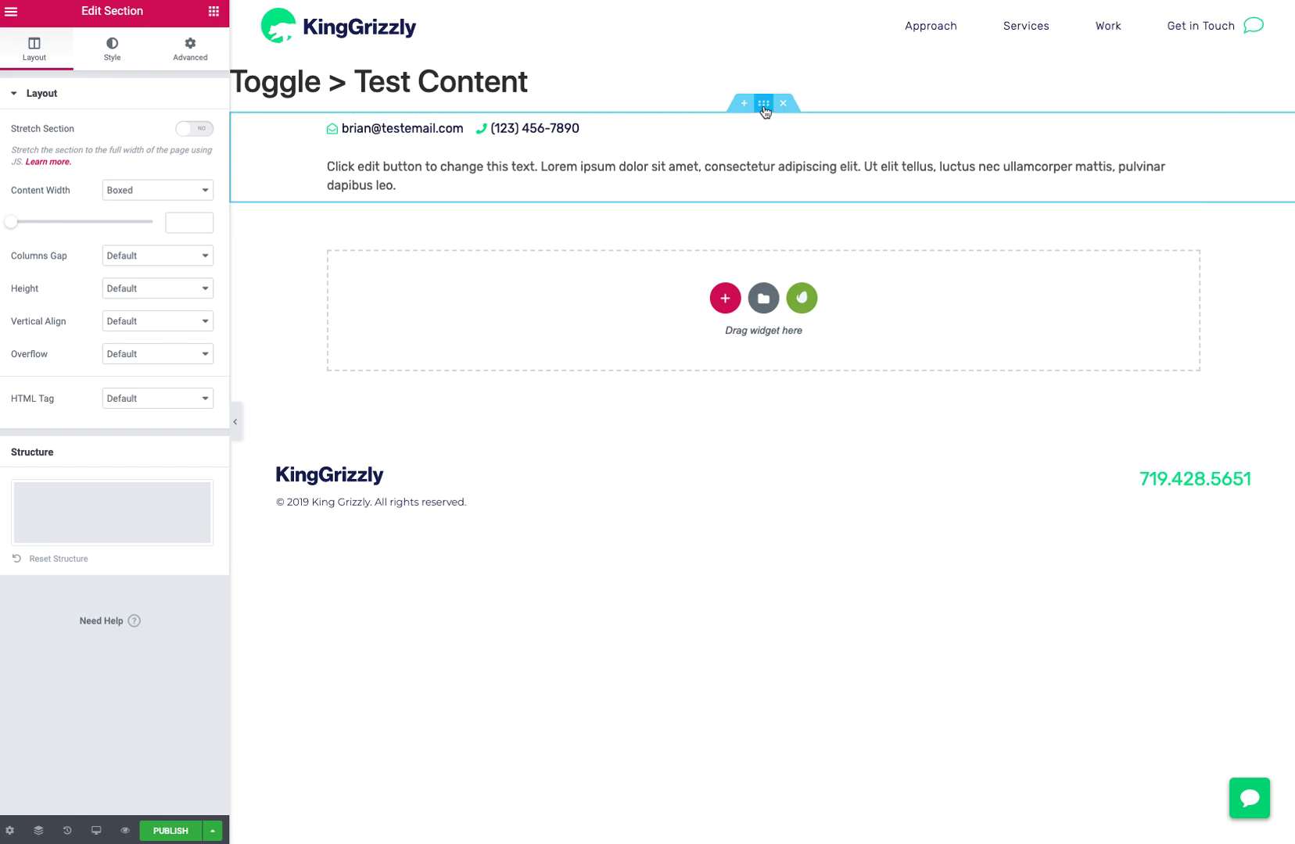
Zero the section's margin and padding and set its content width to Full Width
click(189, 47)
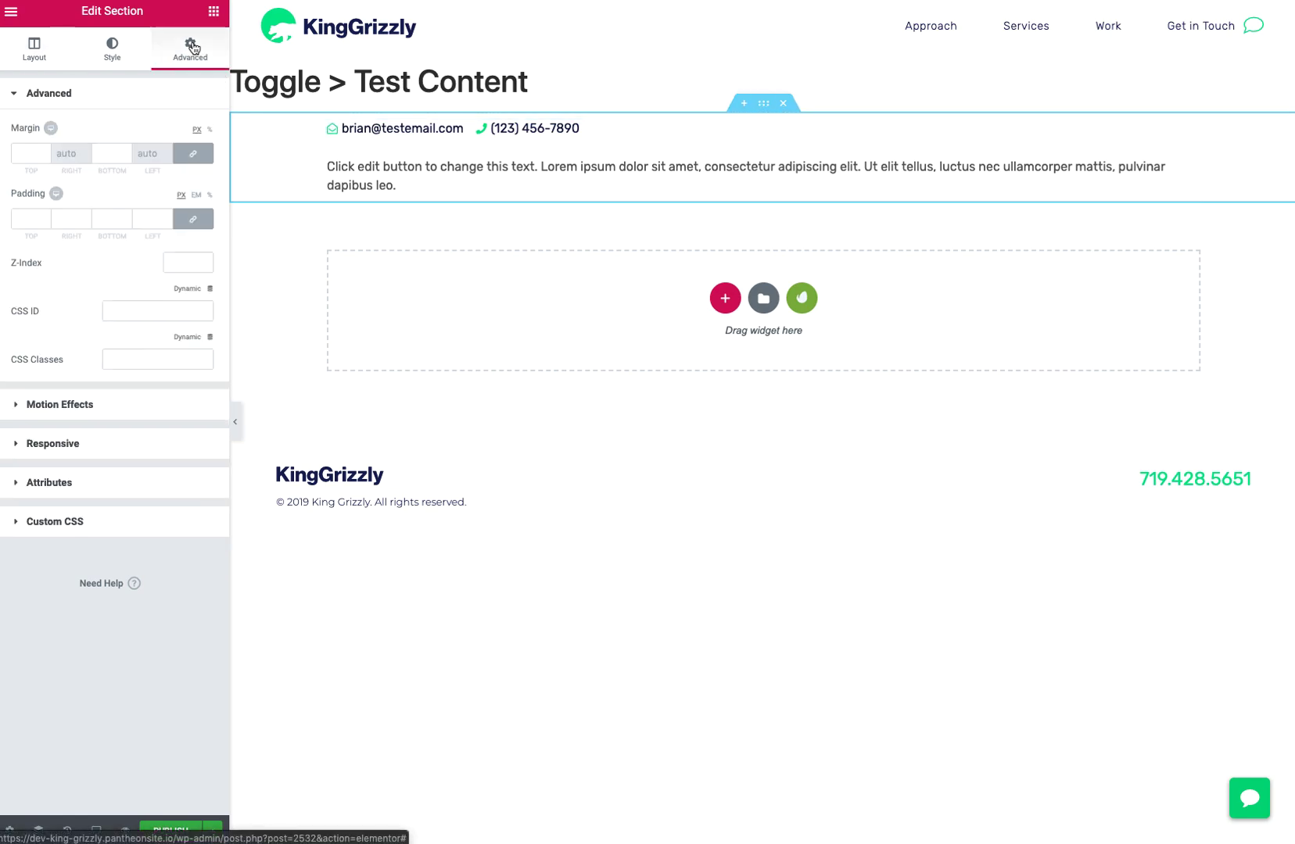
click(192, 153)
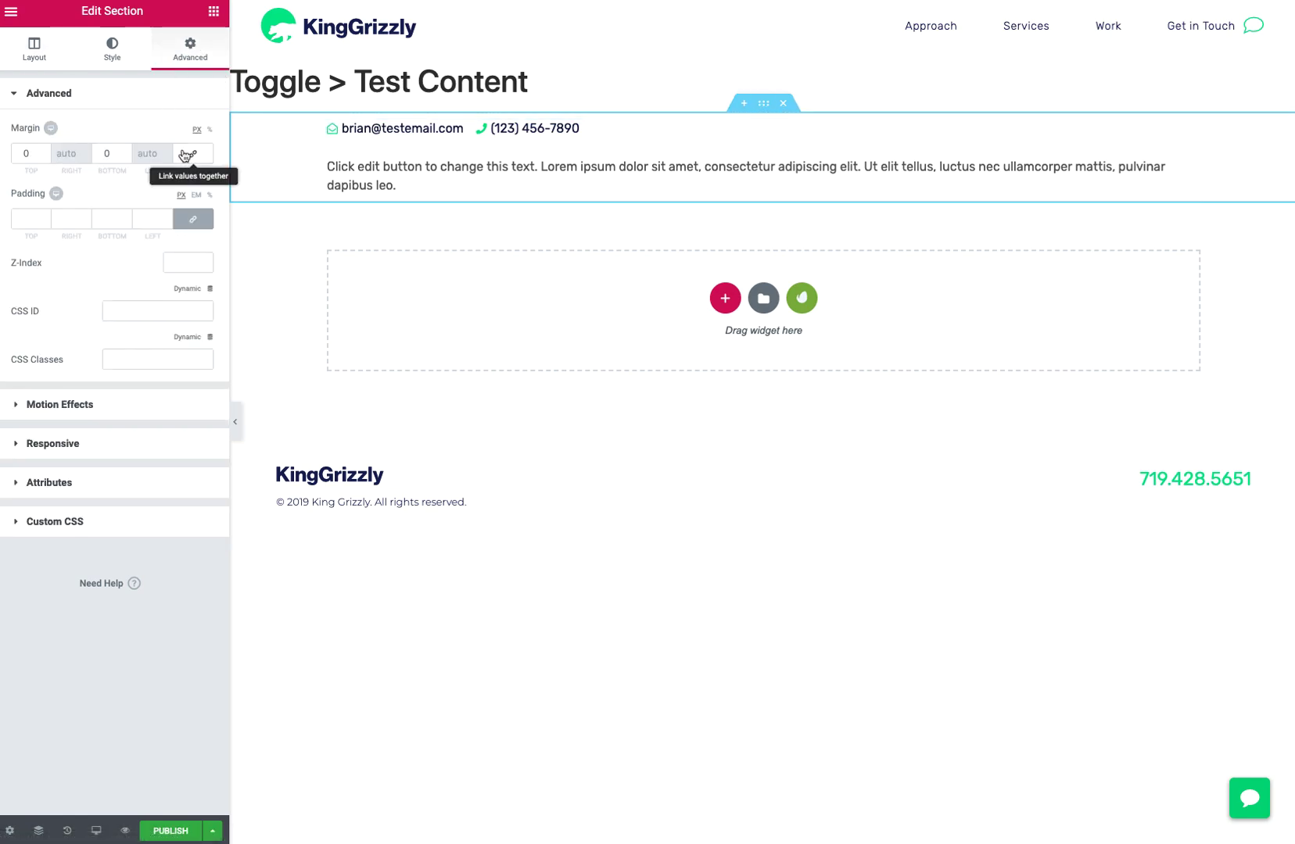
click(192, 219)
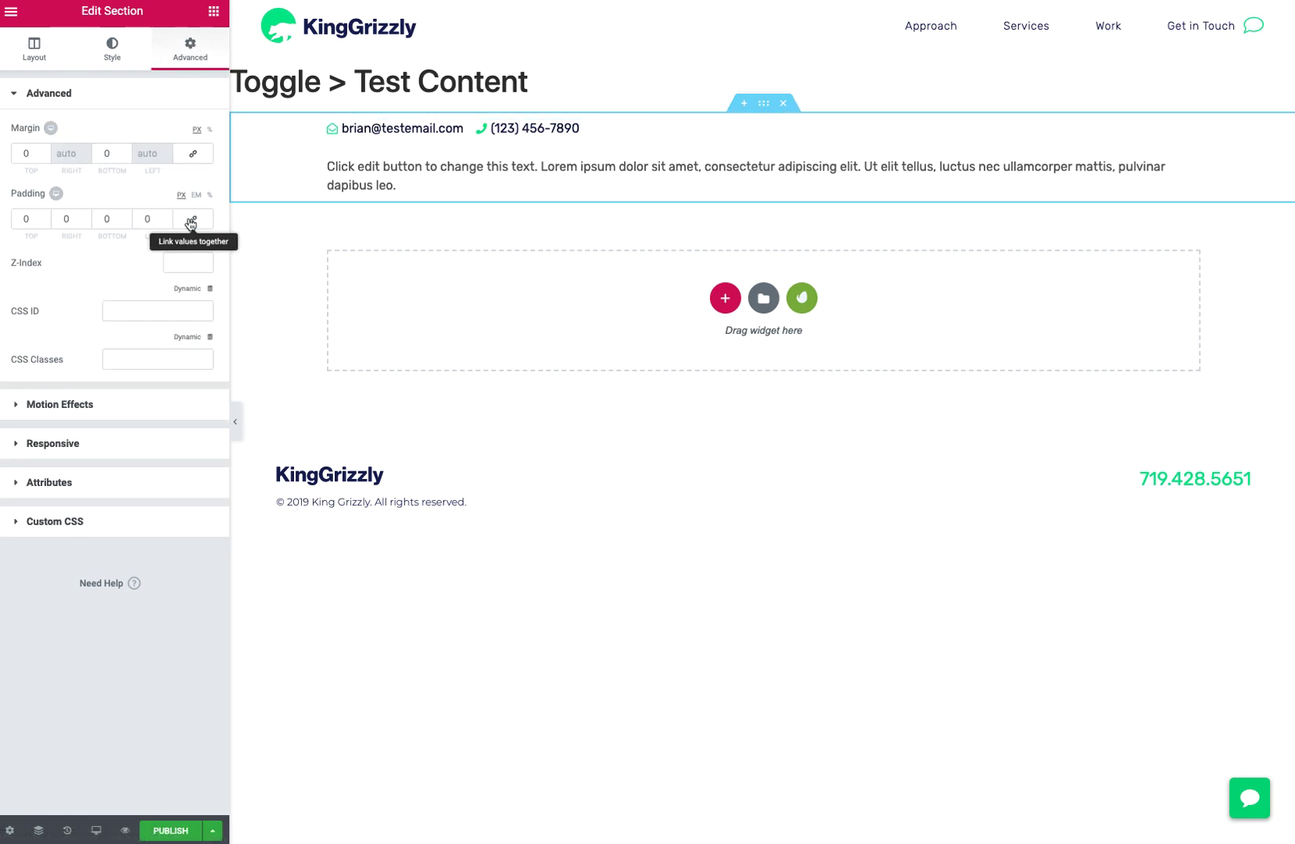
click(45, 51)
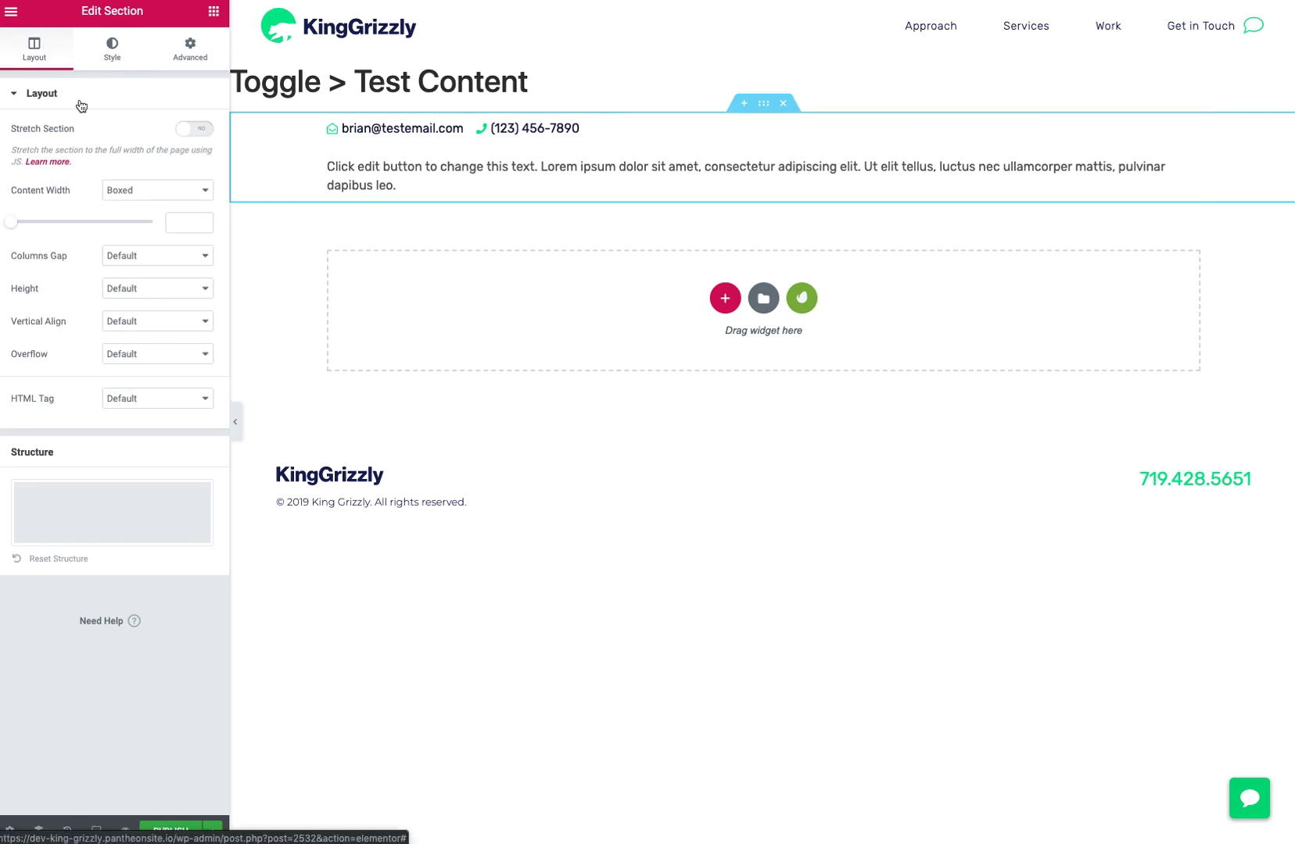
click(157, 190)
click(157, 205)
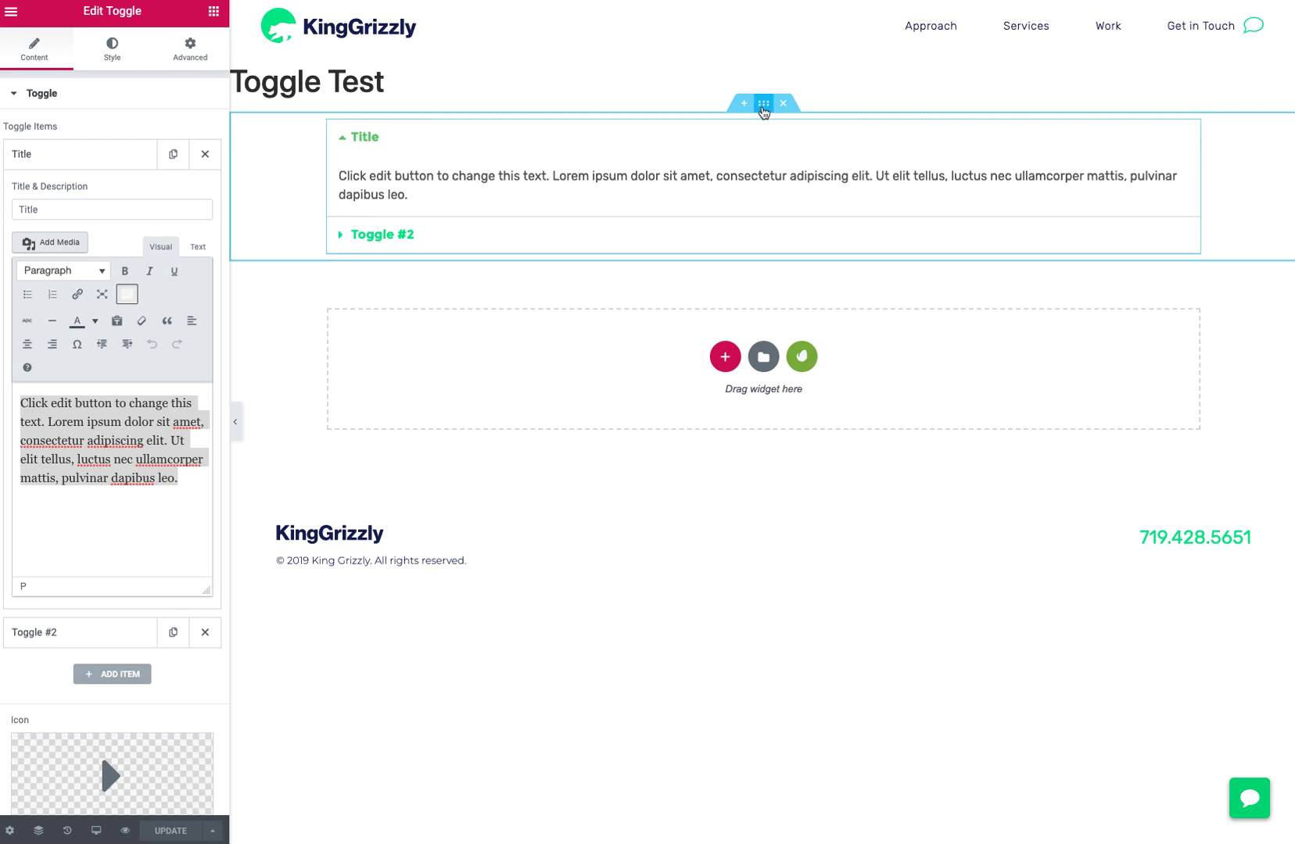
Set the toggle page section width to 800, zero the column padding, then publish and update
click(764, 103)
click(182, 221)
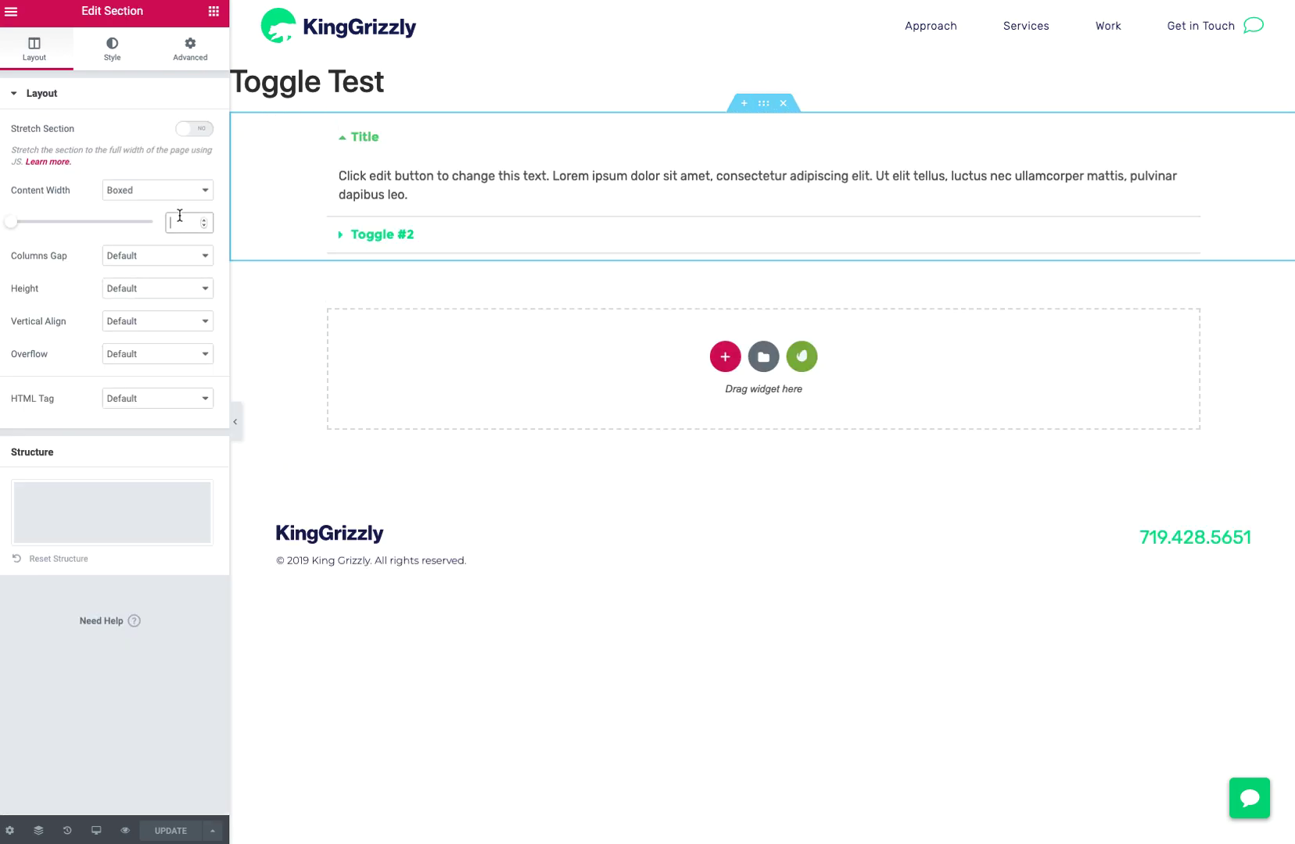
text(800)
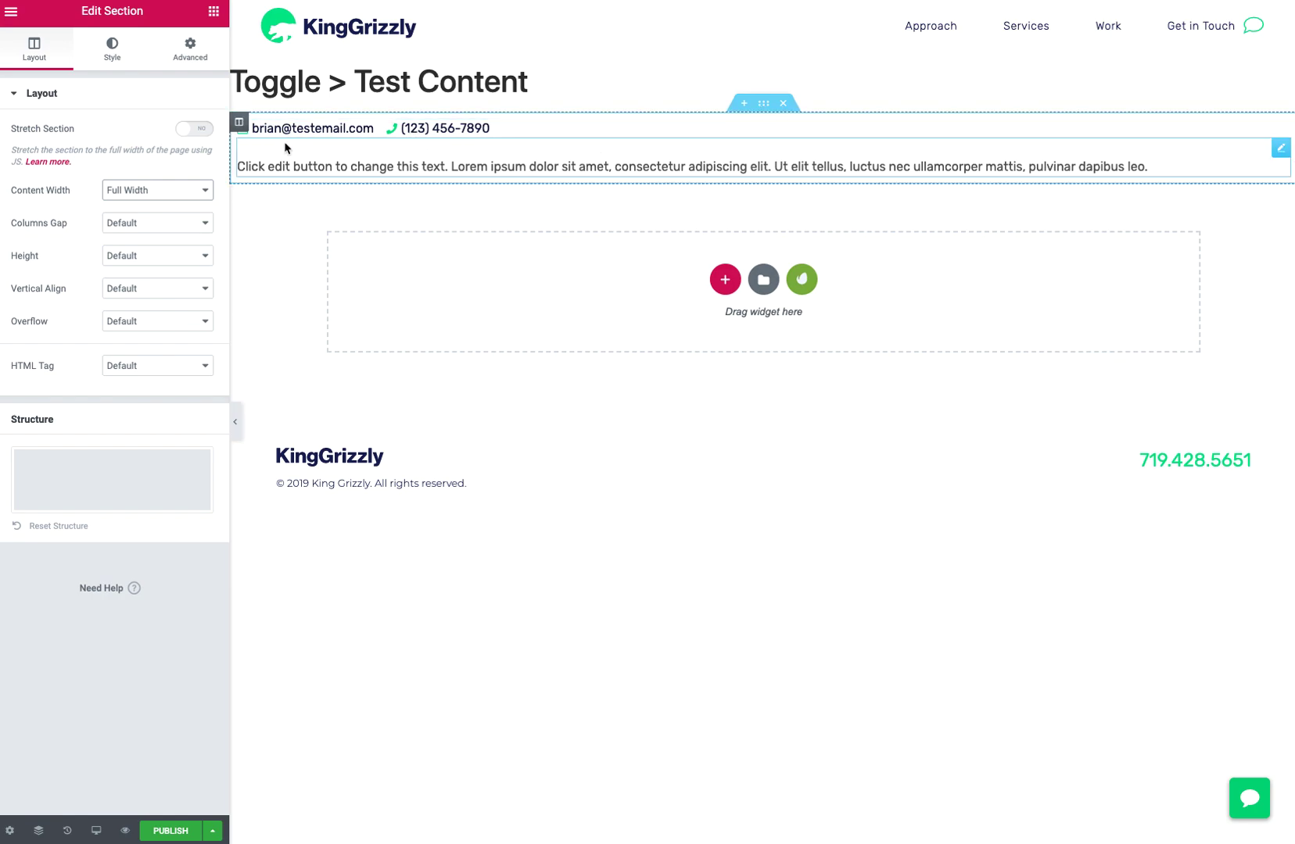
click(240, 122)
click(190, 48)
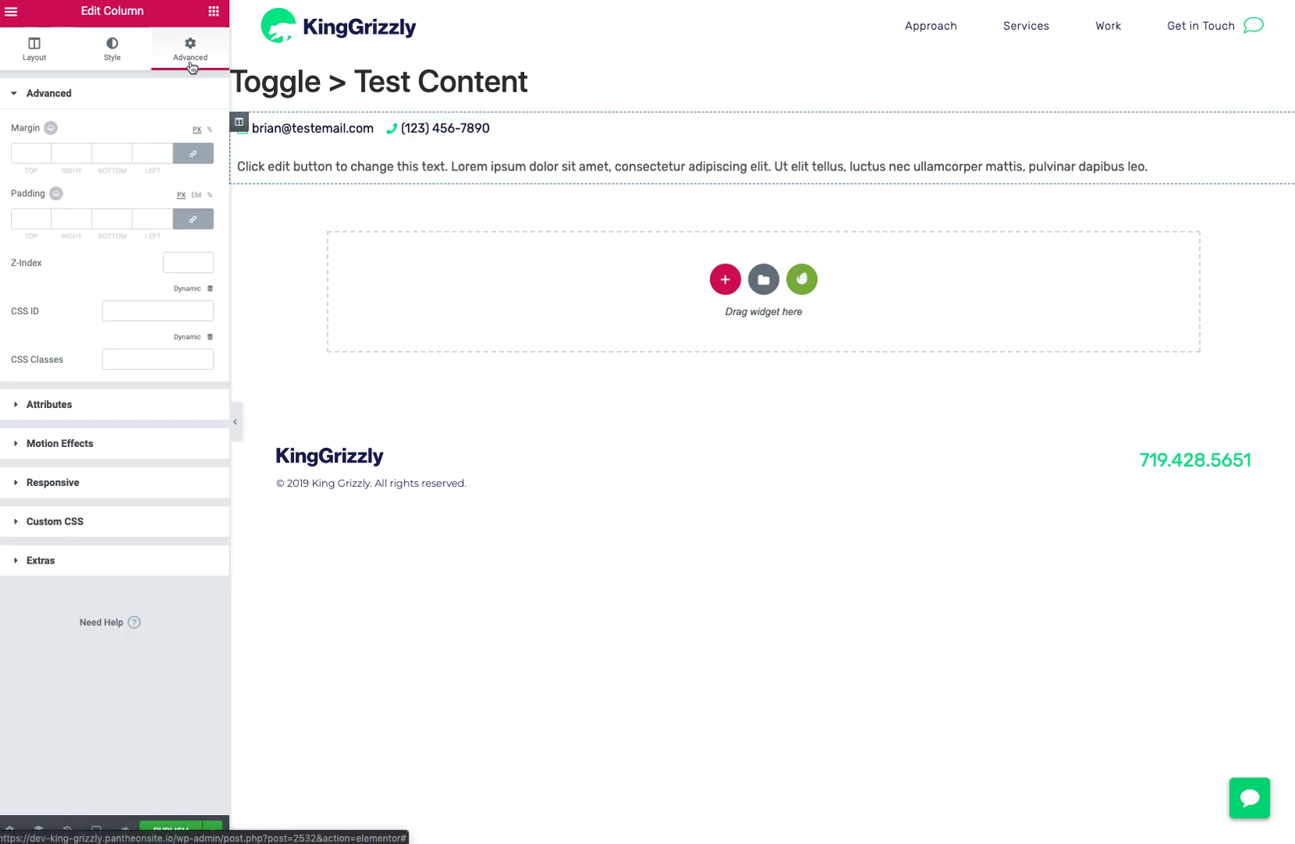
click(30, 219)
text(0)
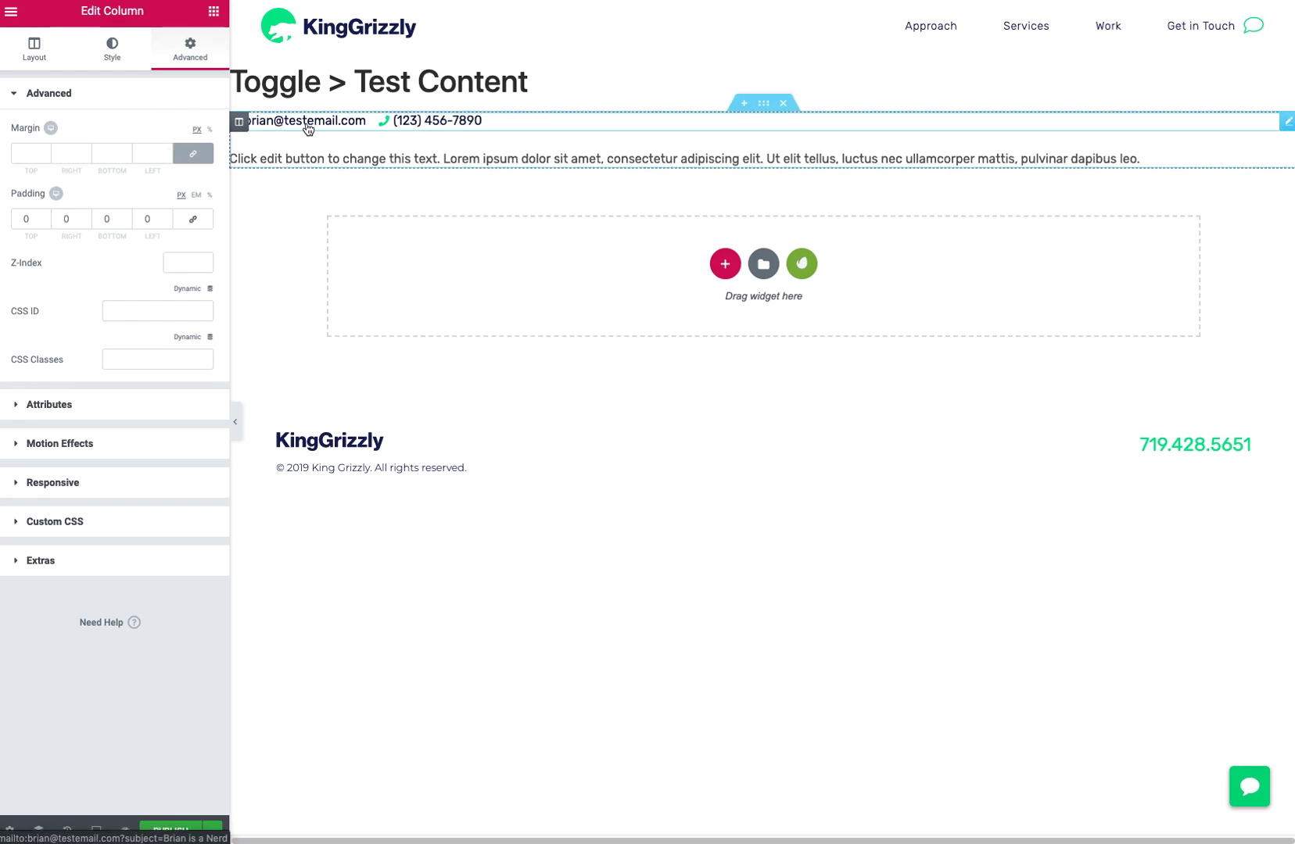
click(169, 831)
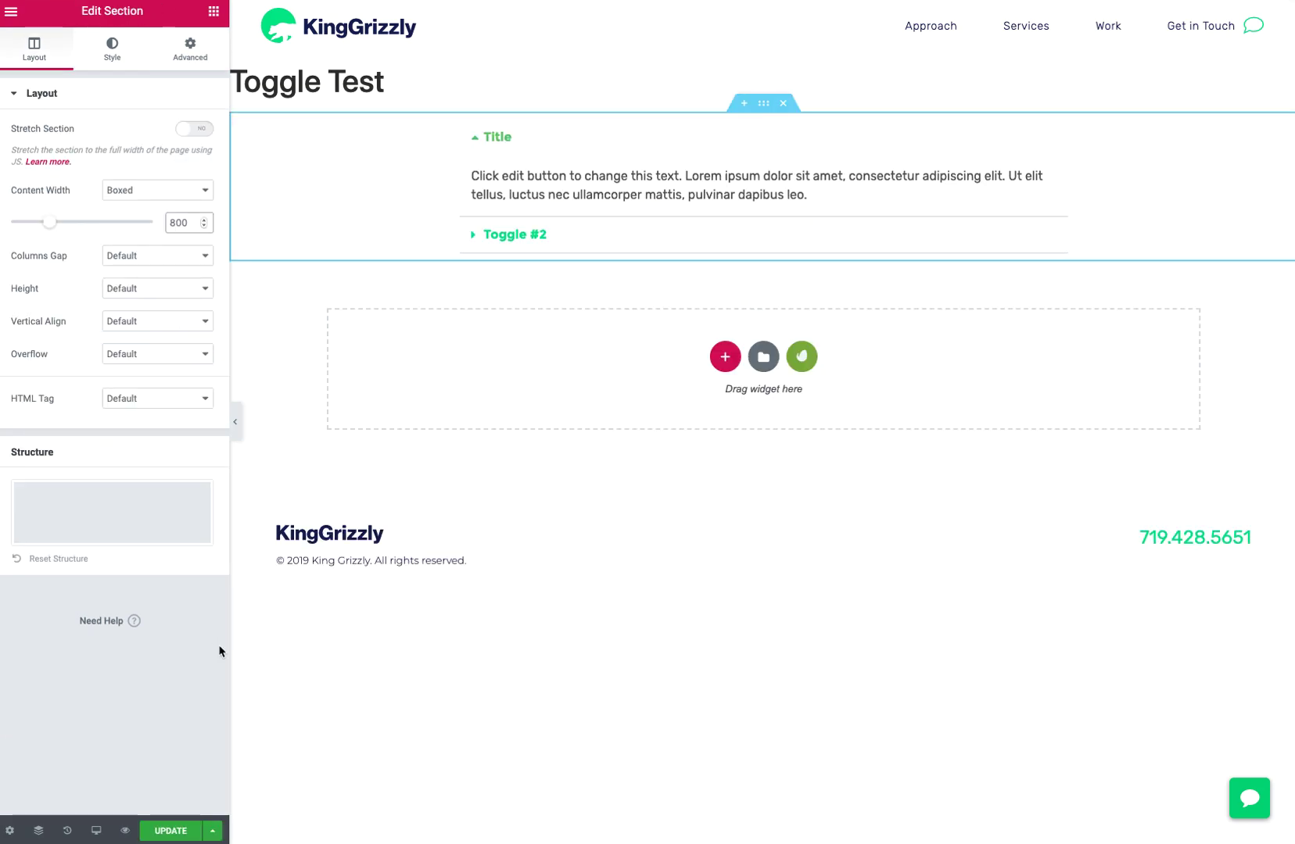
click(172, 831)
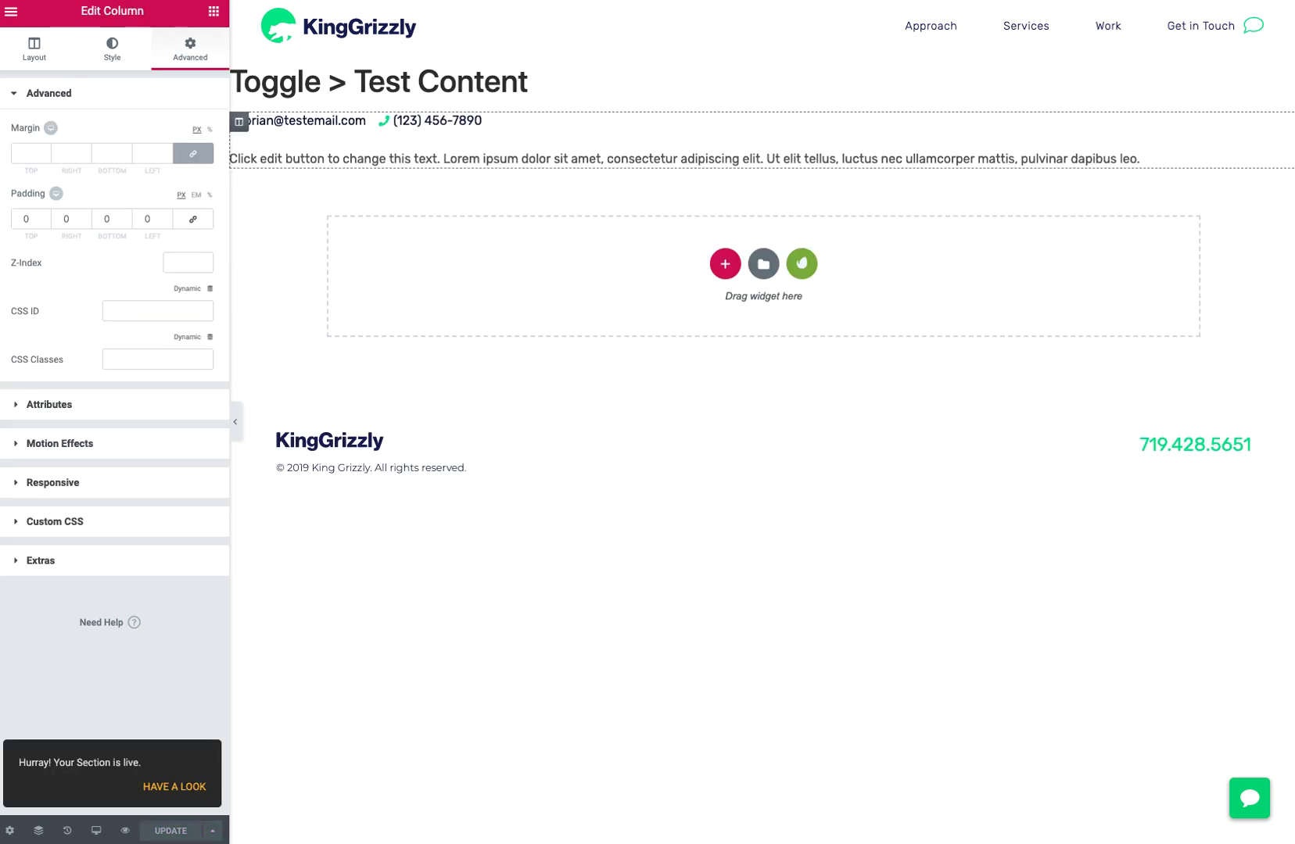
Exit to the dashboard and select the Toggle > Test Content saved template's shortcode (id 2532)
click(11, 11)
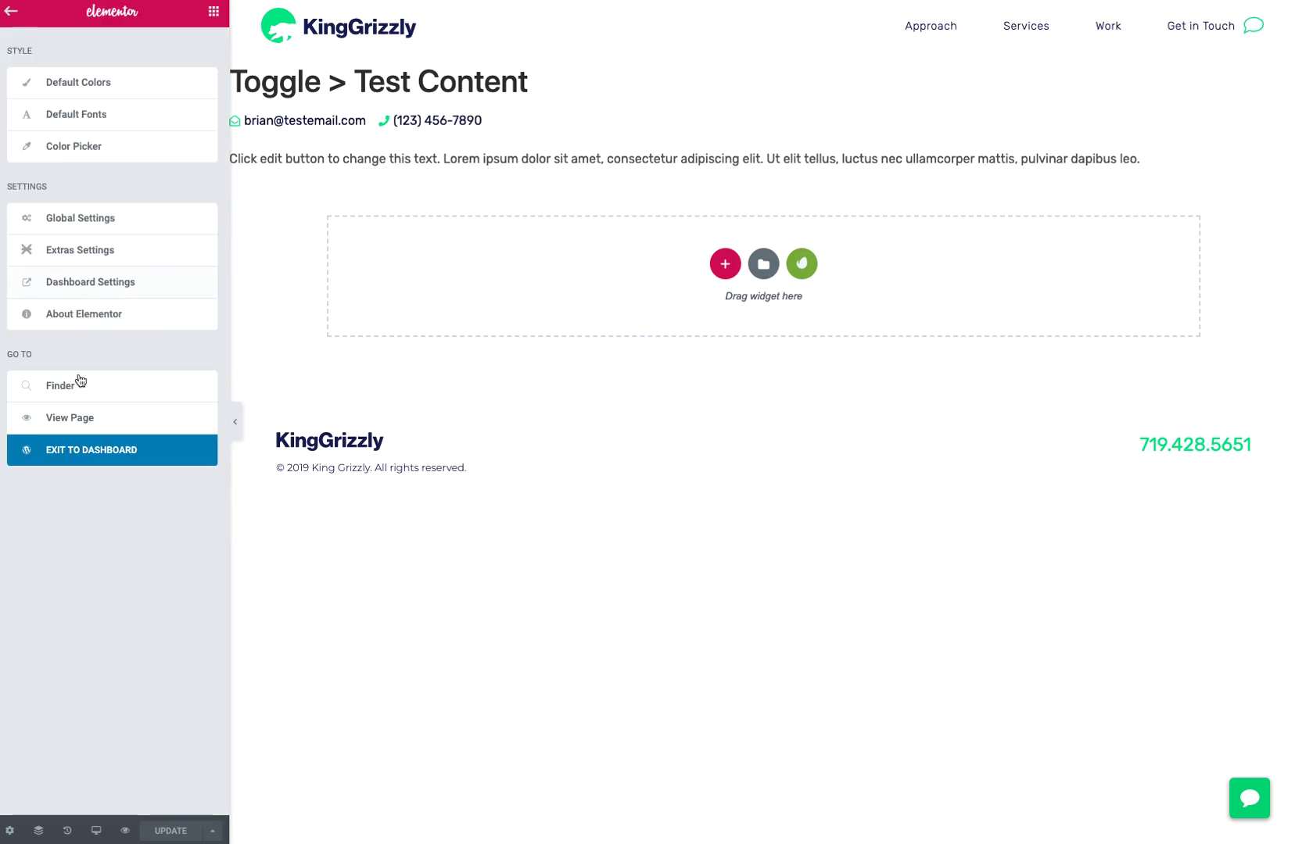
click(83, 449)
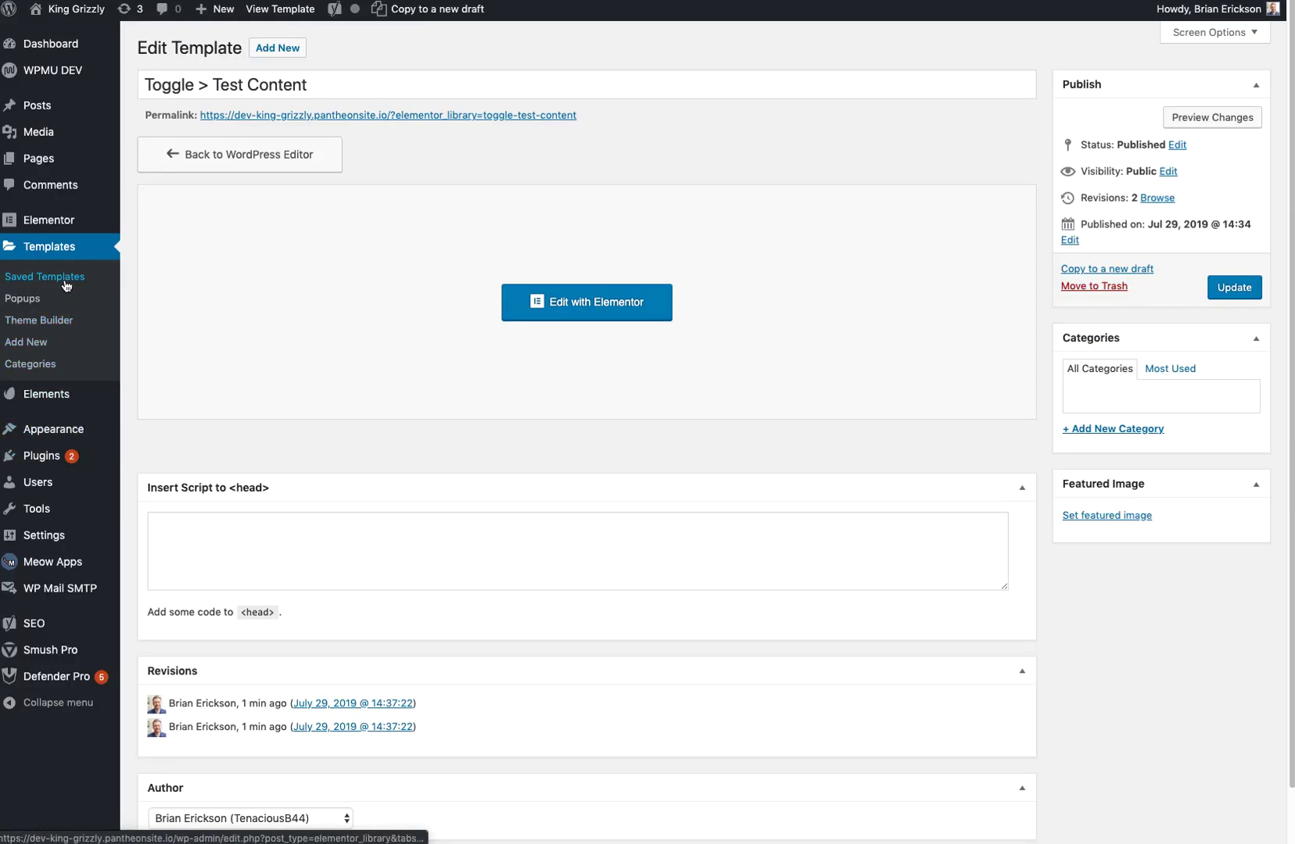
click(45, 277)
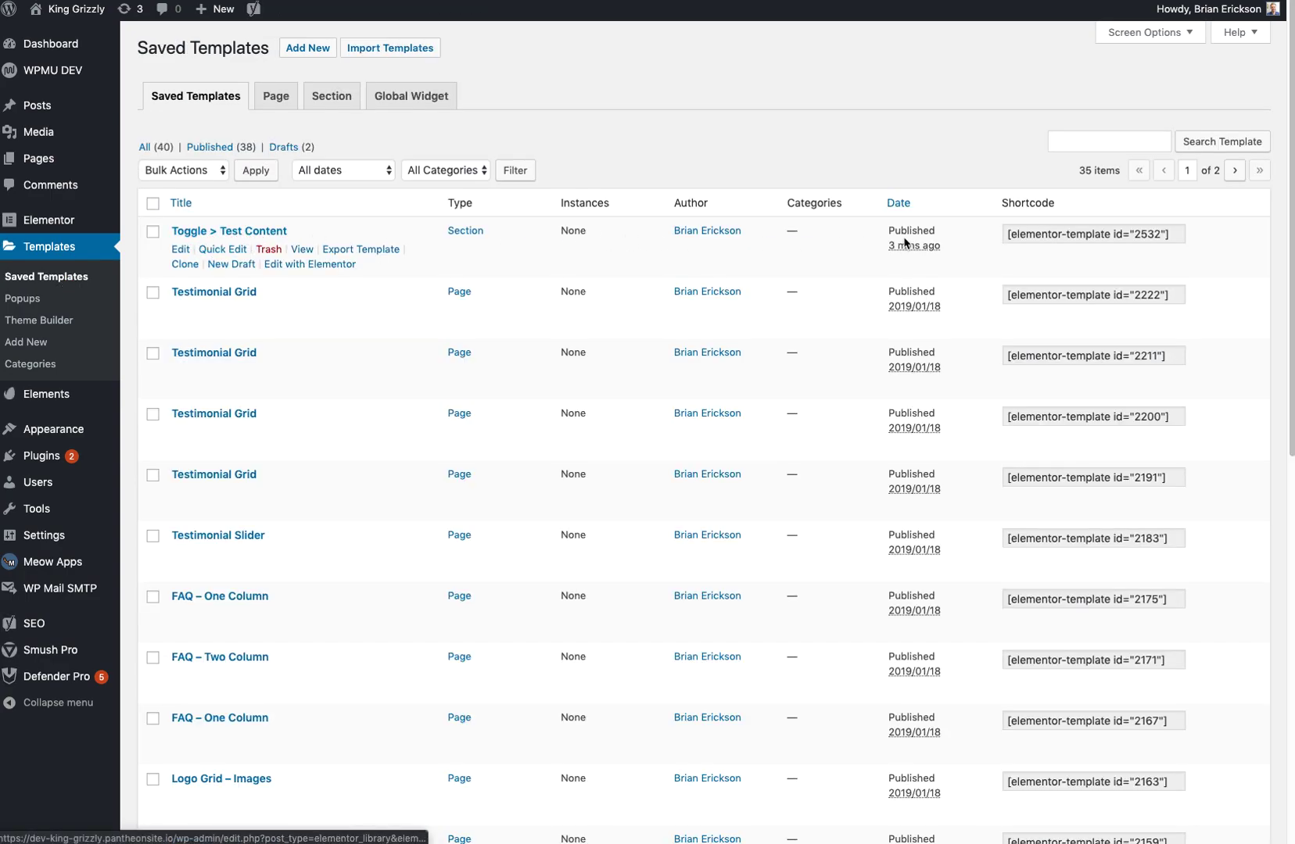
click(1171, 233)
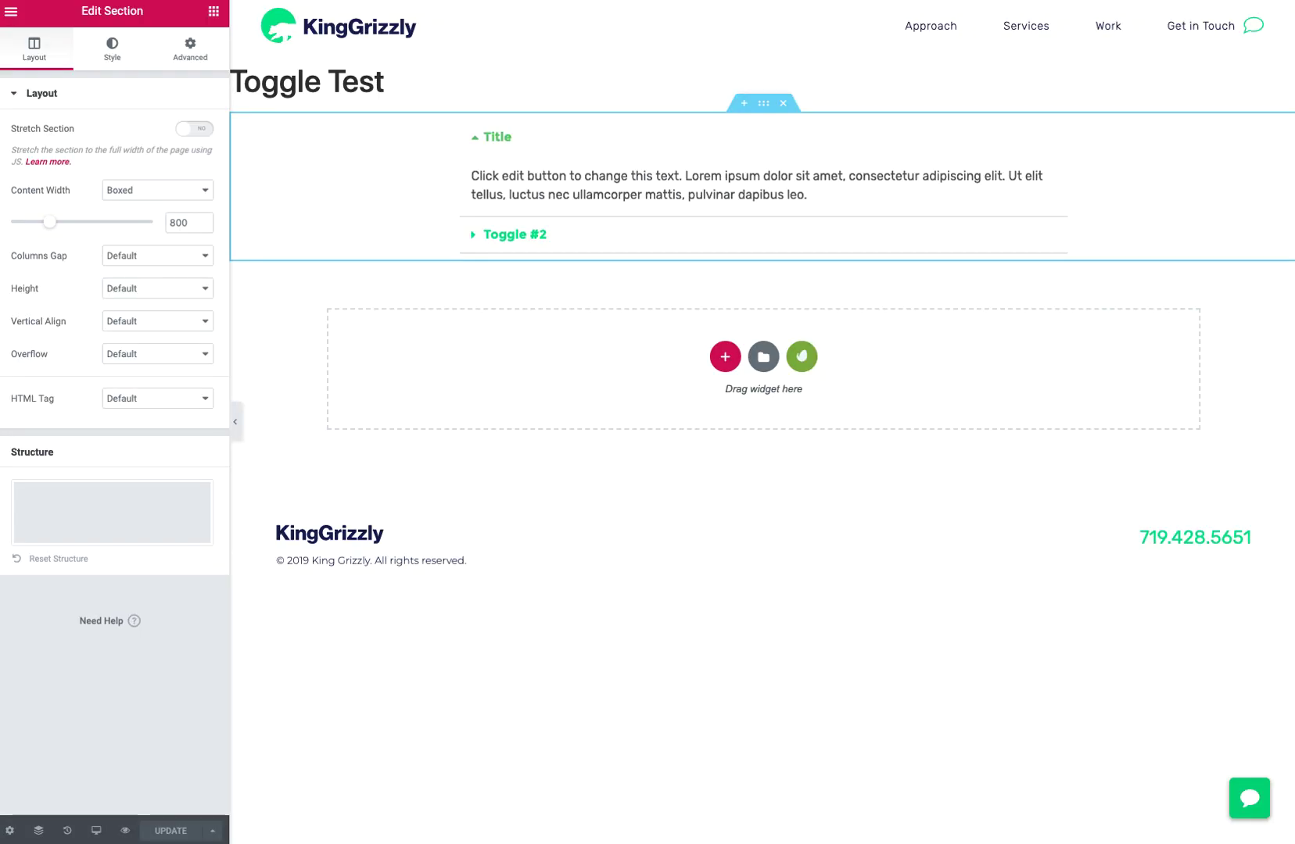
Replace the Title toggle item's placeholder paragraph with the pasted template shortcode (id 2532) and update the page
click(593, 181)
click(79, 154)
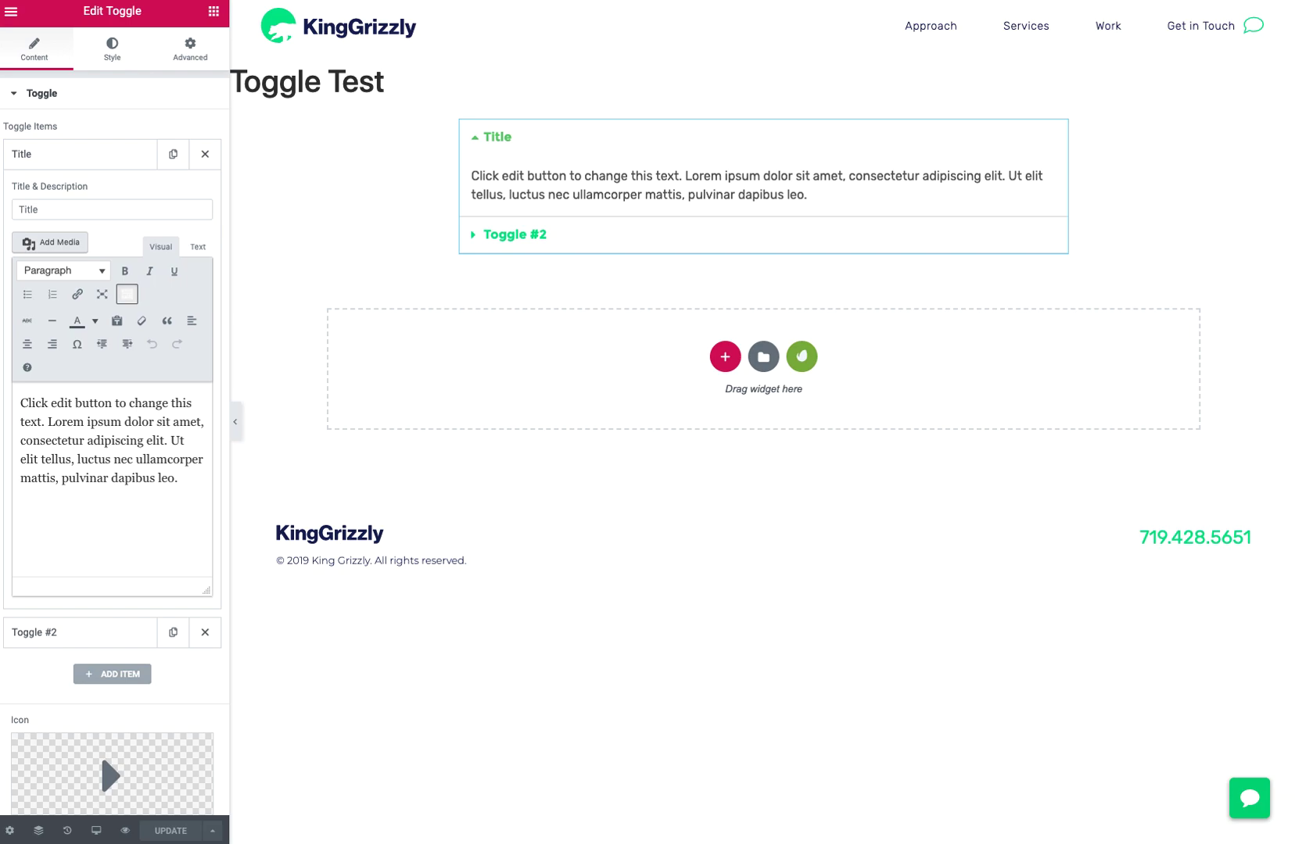
drag(184, 480, 17, 395)
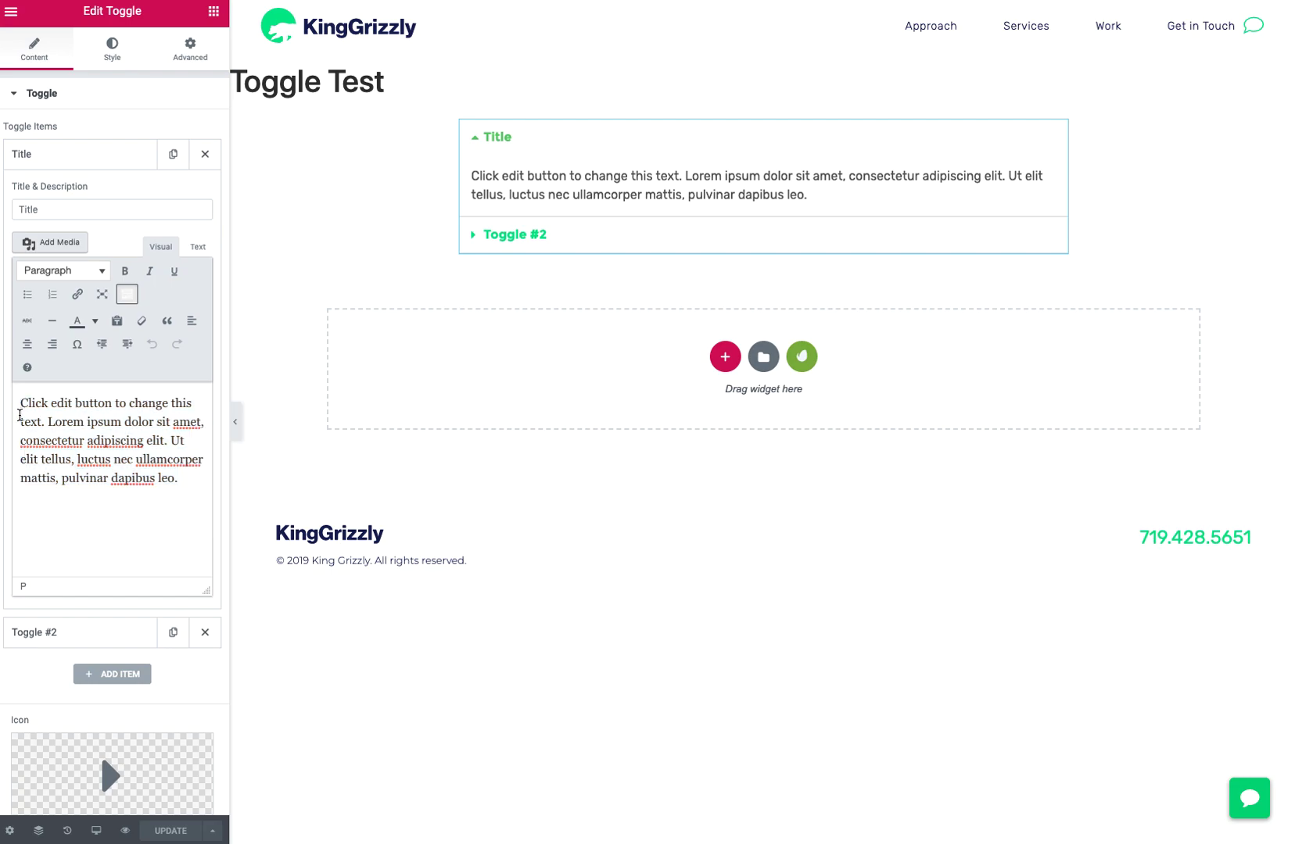
text([elementor-template id="2532"])
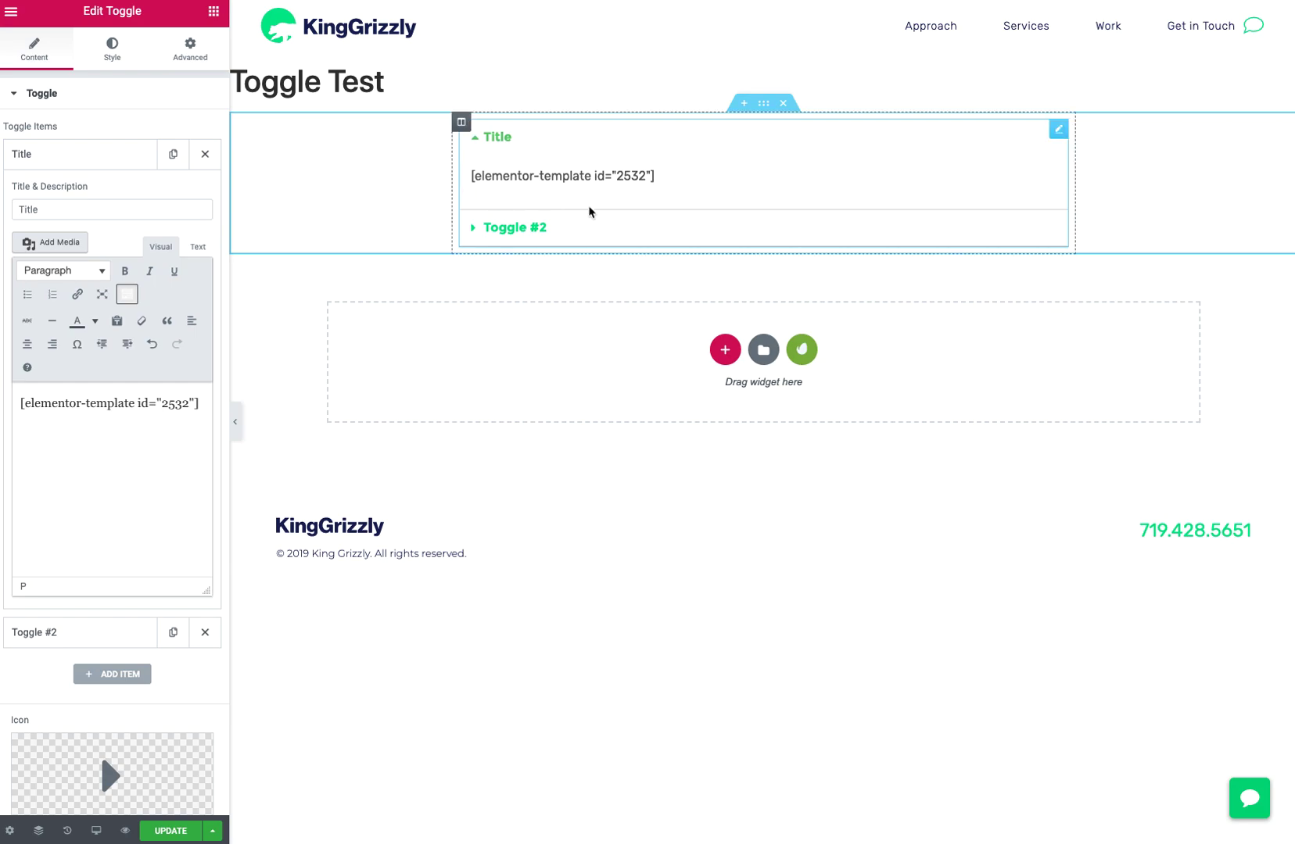
mouse_move(419, 182)
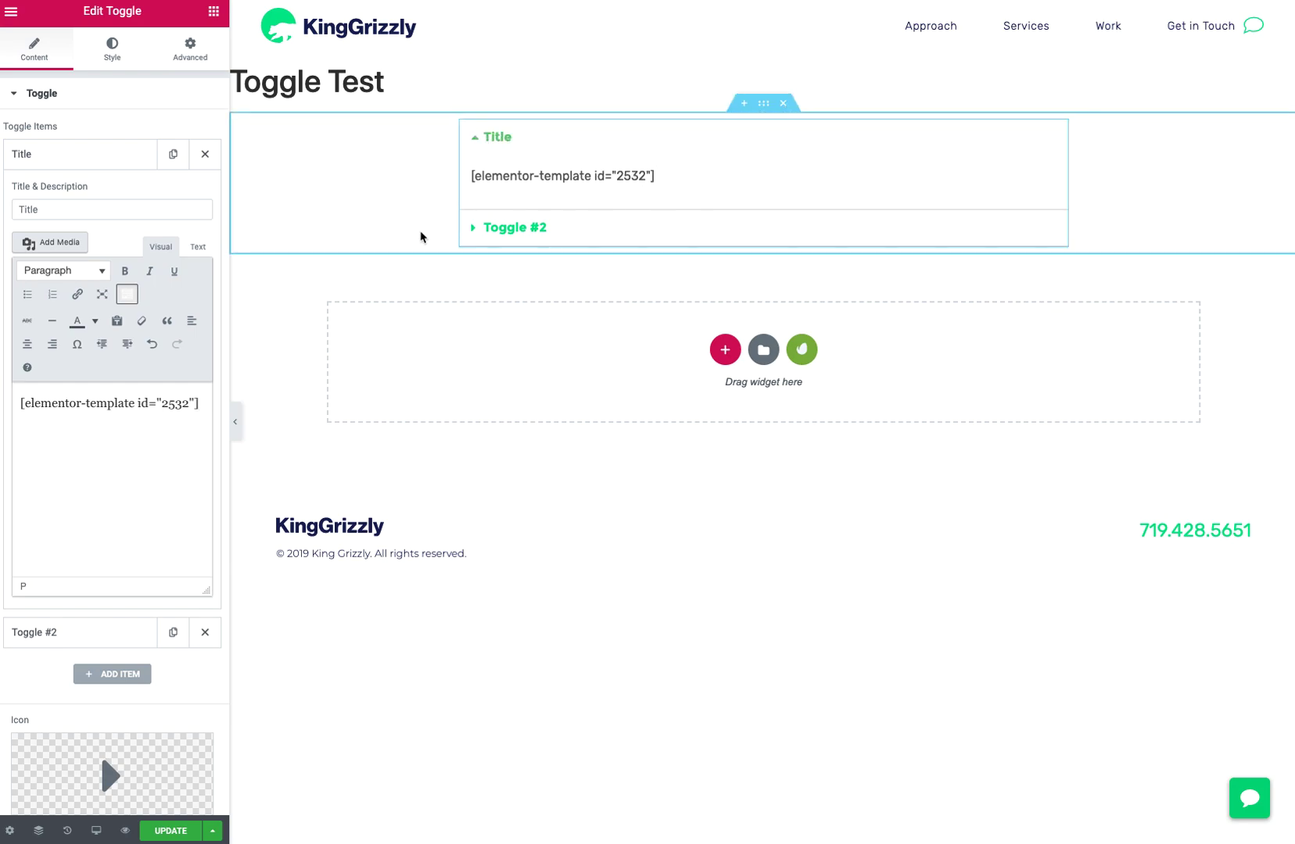
click(170, 831)
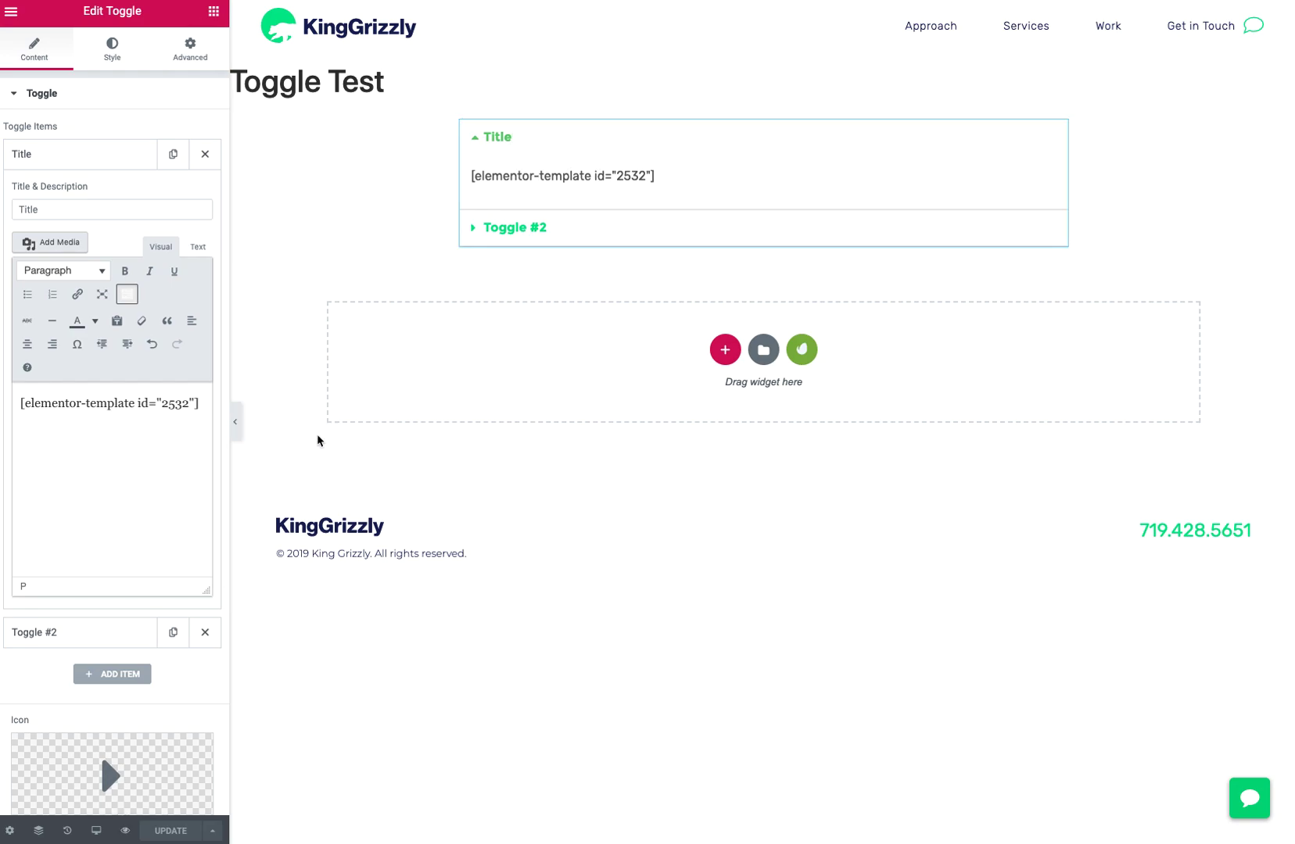
Preview the page at tablet size, collapse the Title item, and expand the toggle's title style options
click(98, 831)
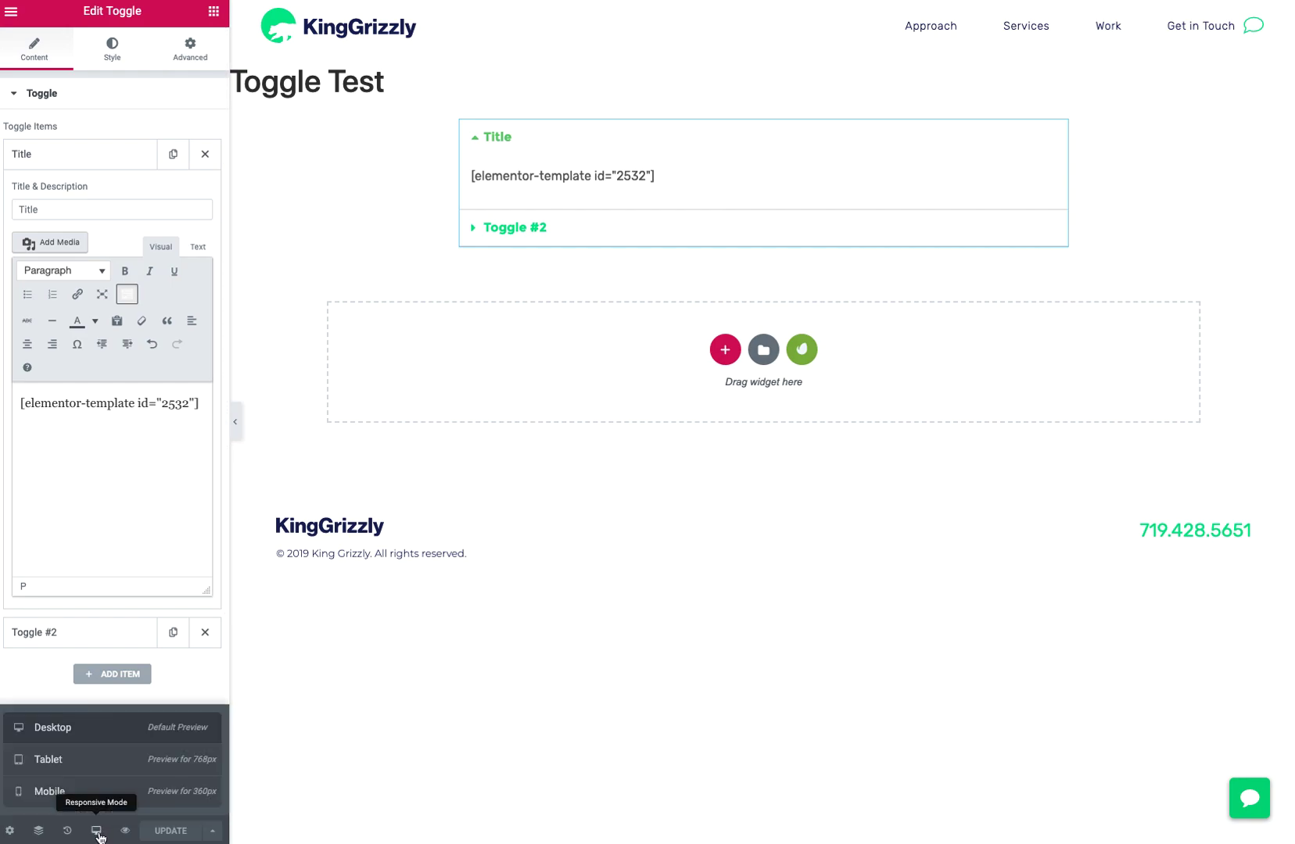
click(48, 759)
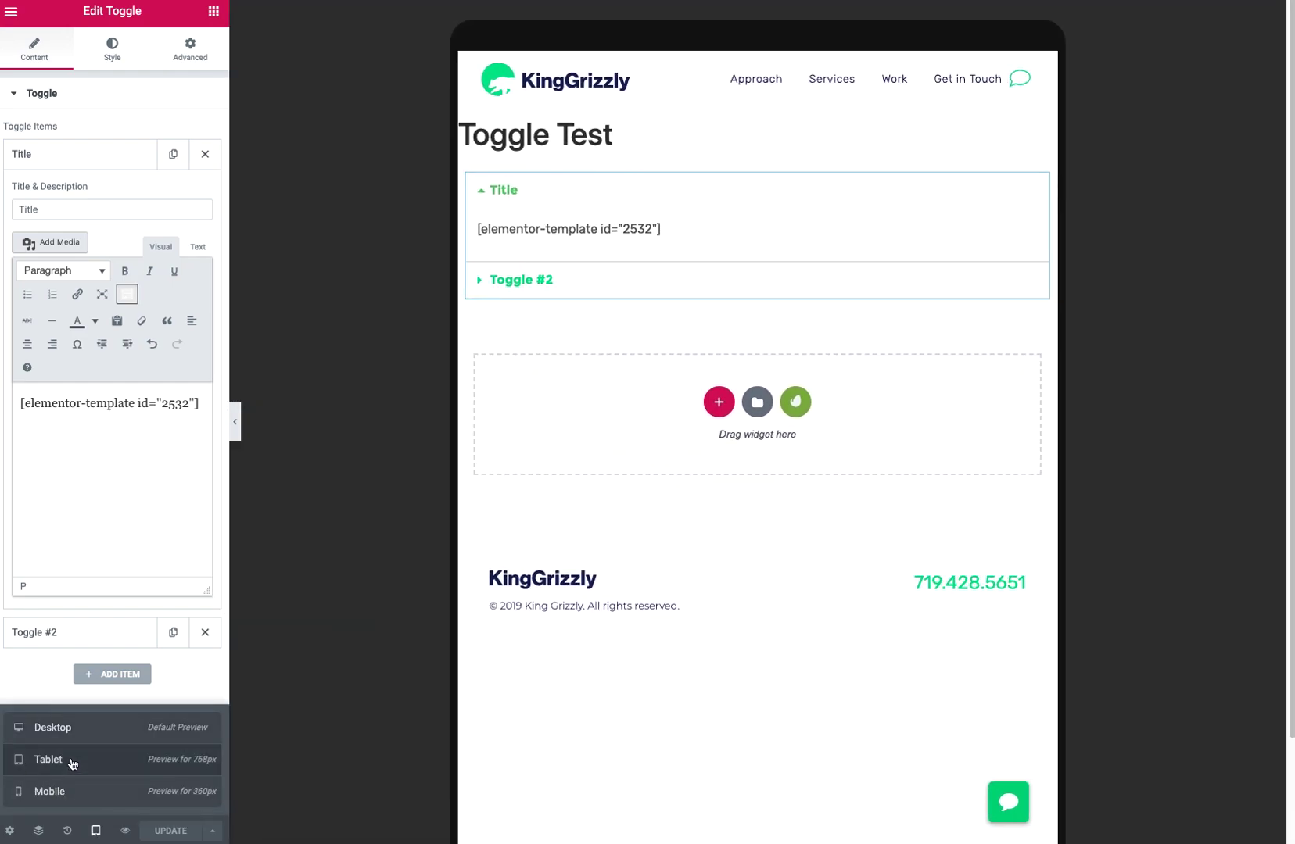
click(504, 189)
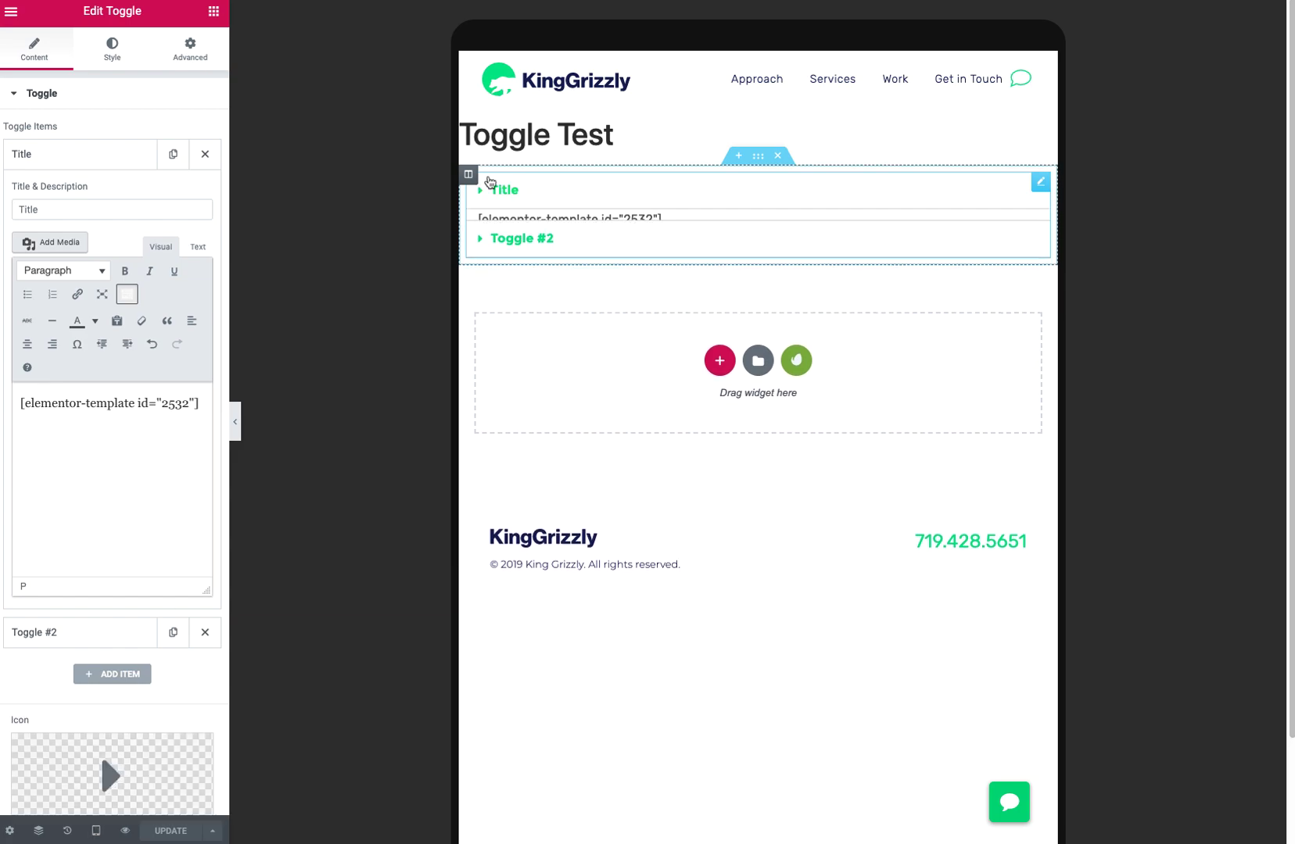
click(113, 48)
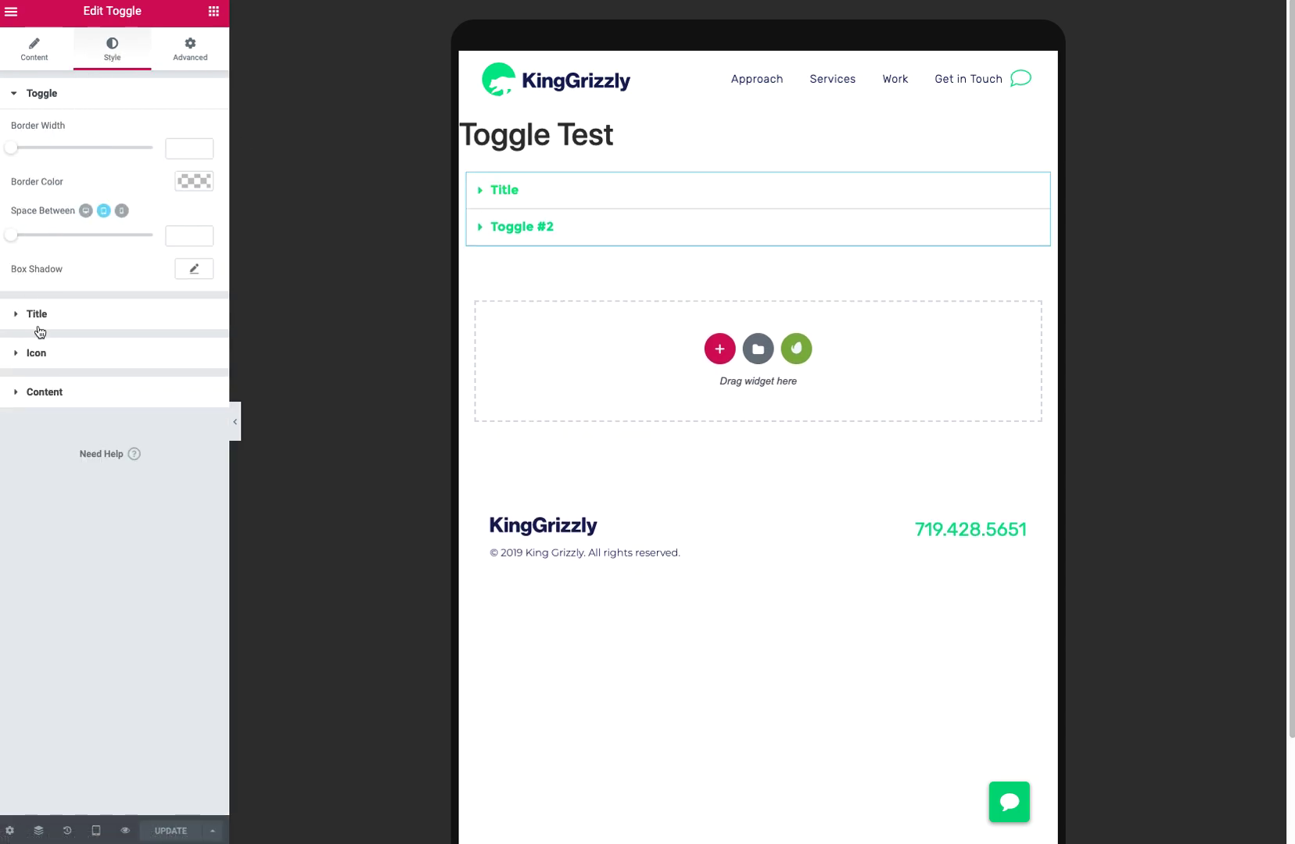
click(36, 328)
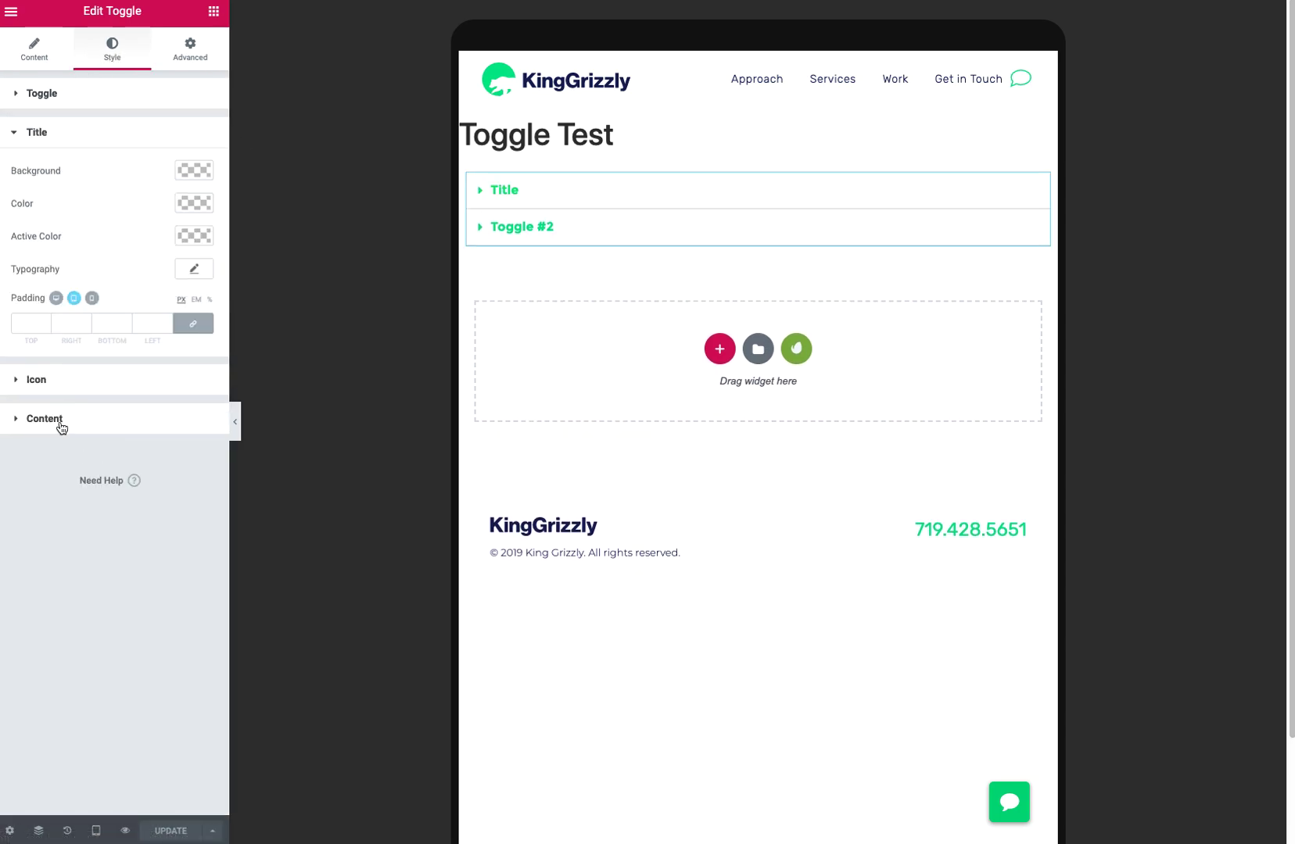
Switch the preview to mobile size and expand the Title toggle item
click(95, 830)
click(50, 790)
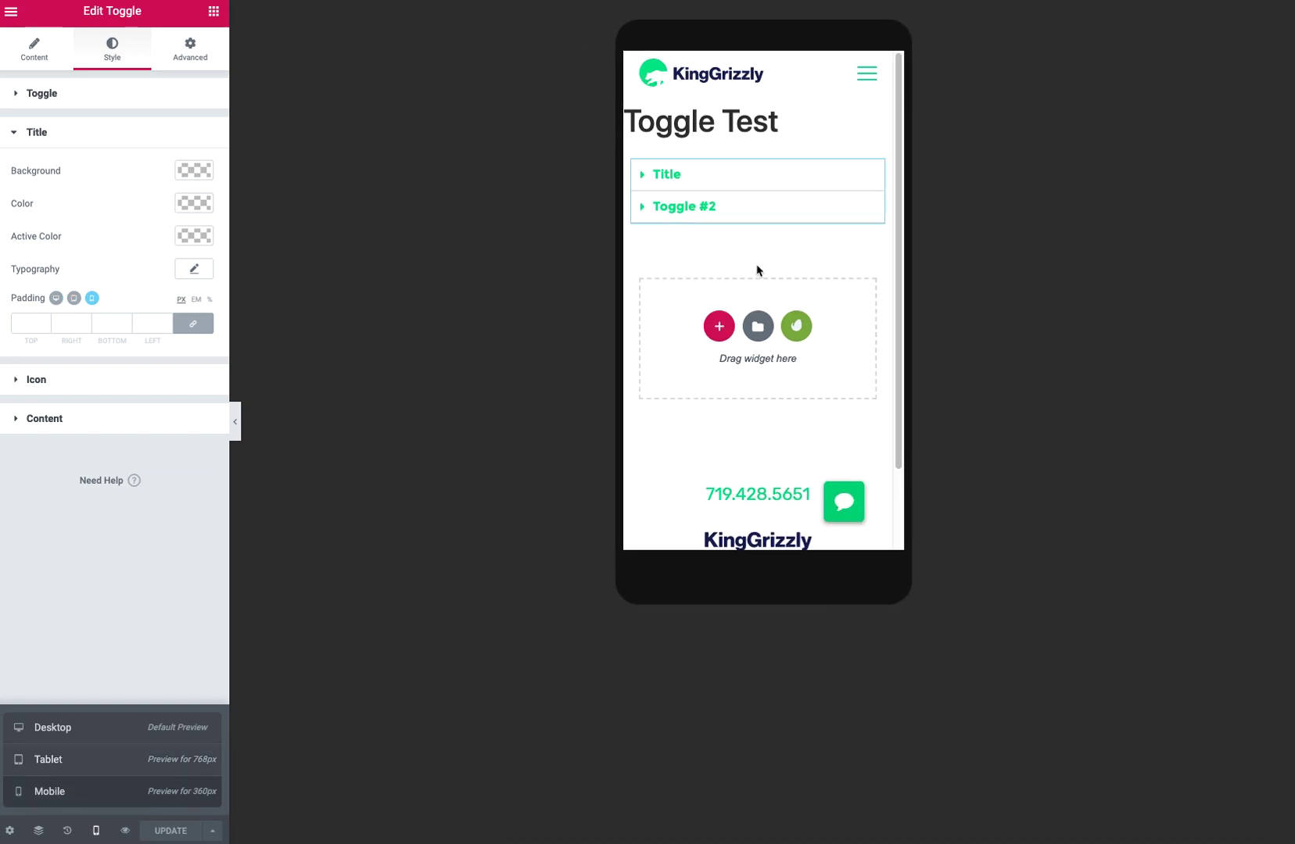
click(757, 174)
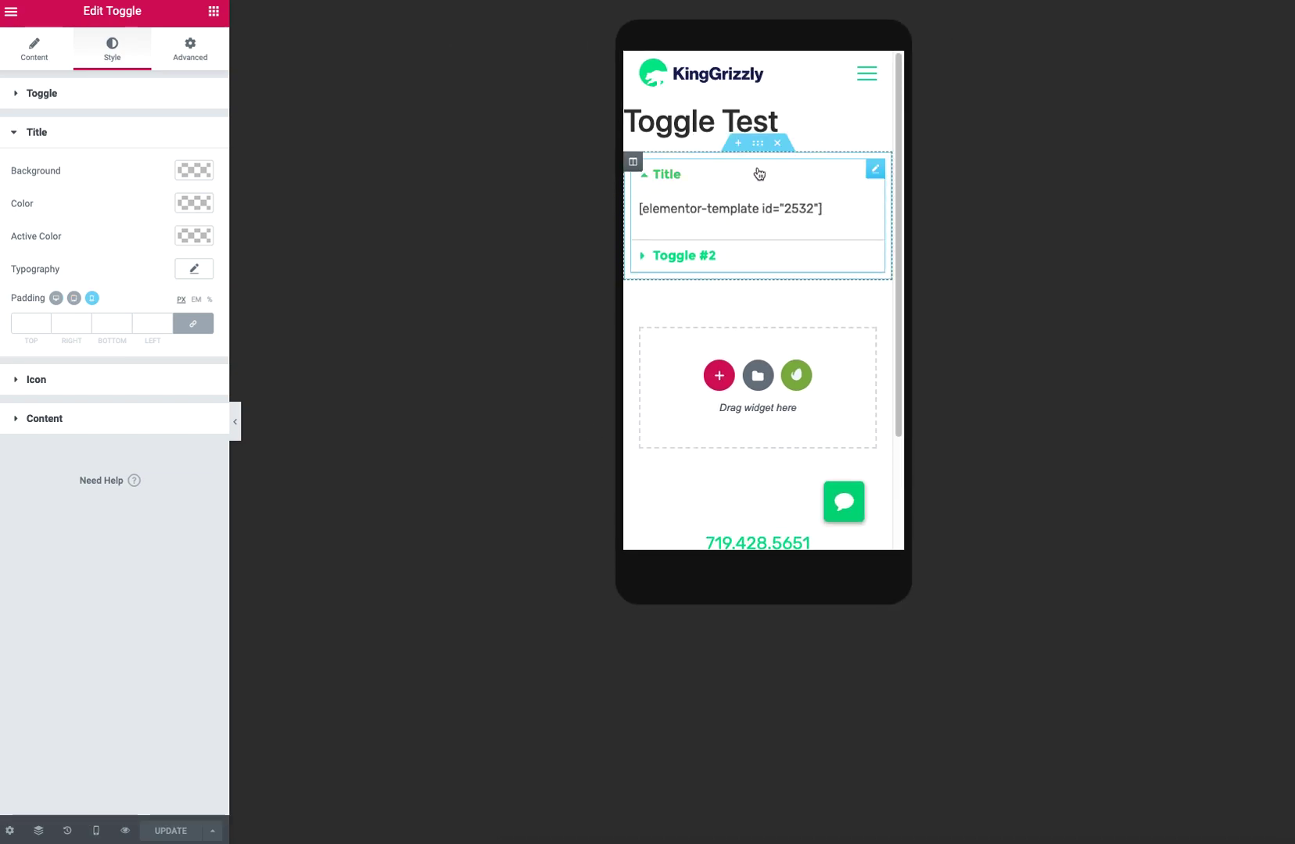